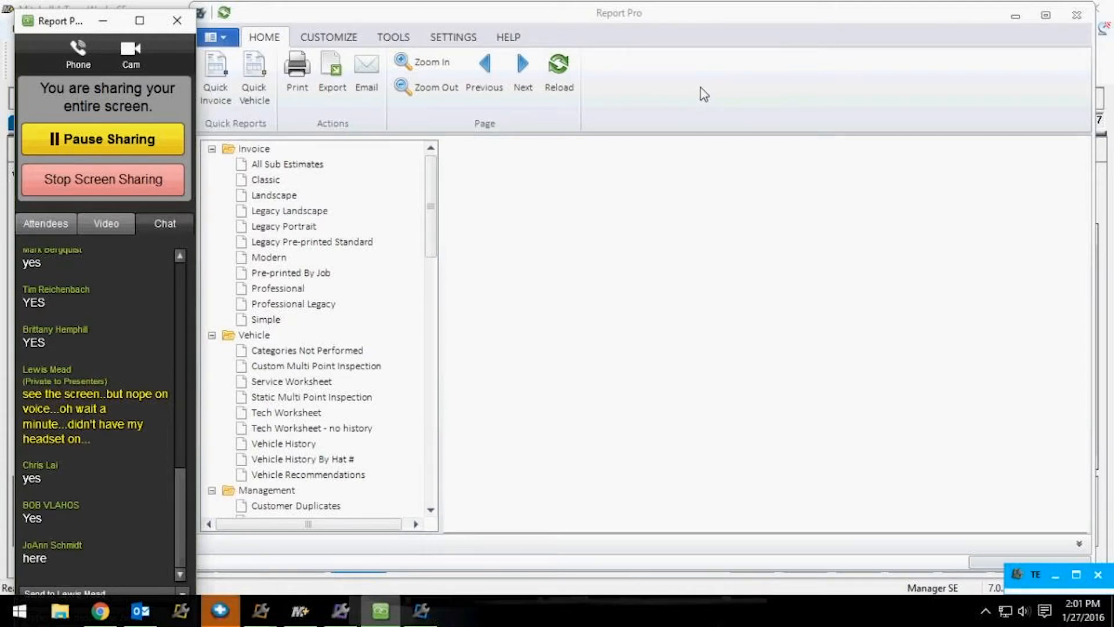
left_click(1023, 23)
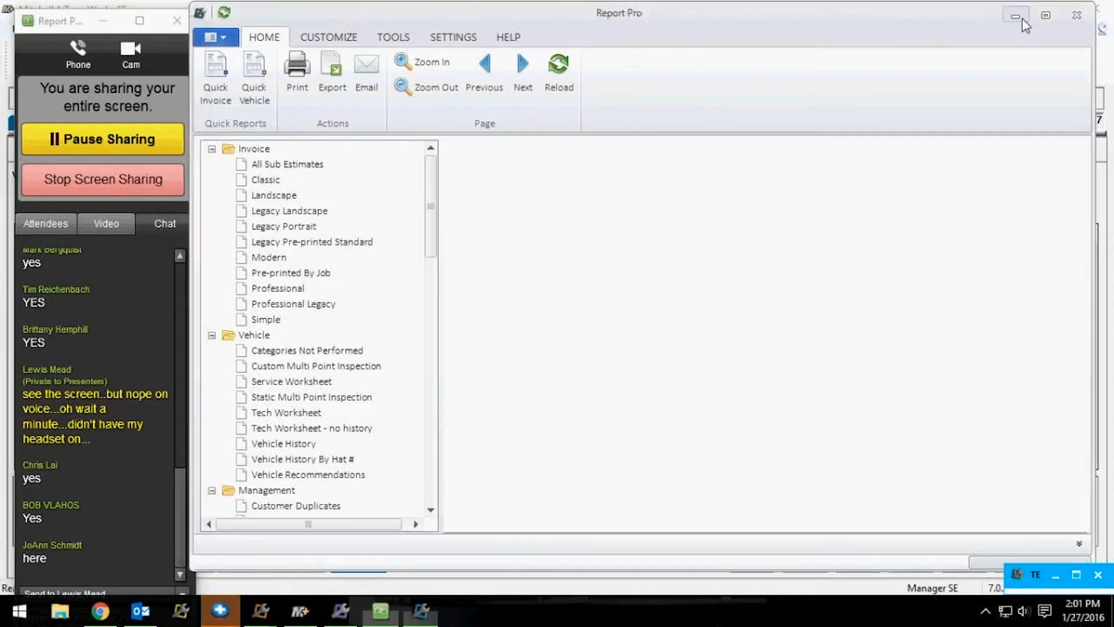
left_click(1022, 22)
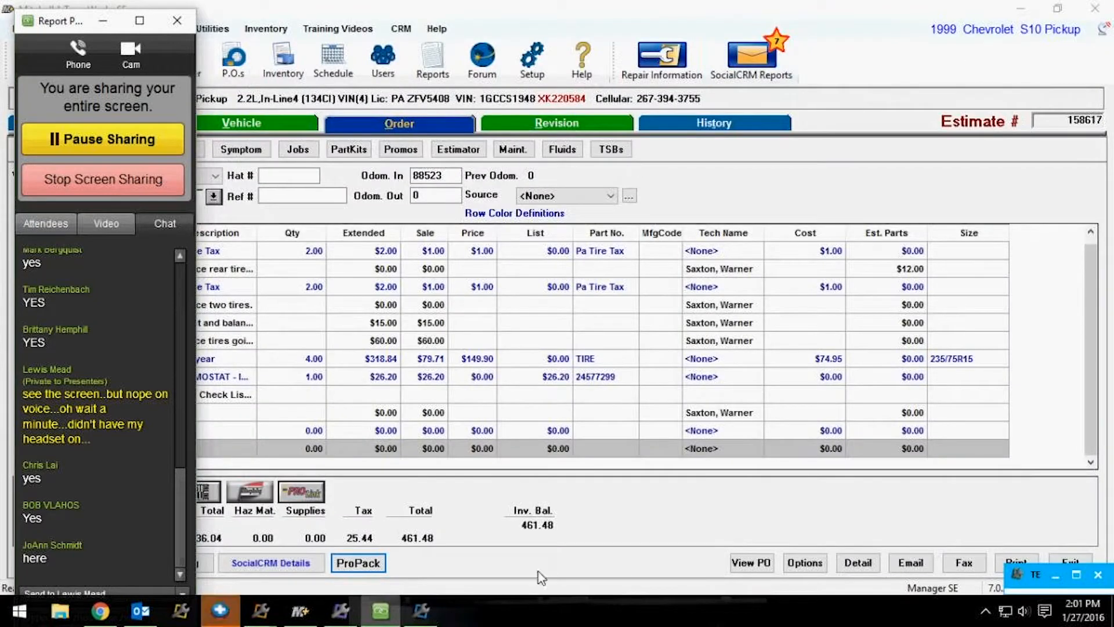
mouse_move(341, 614)
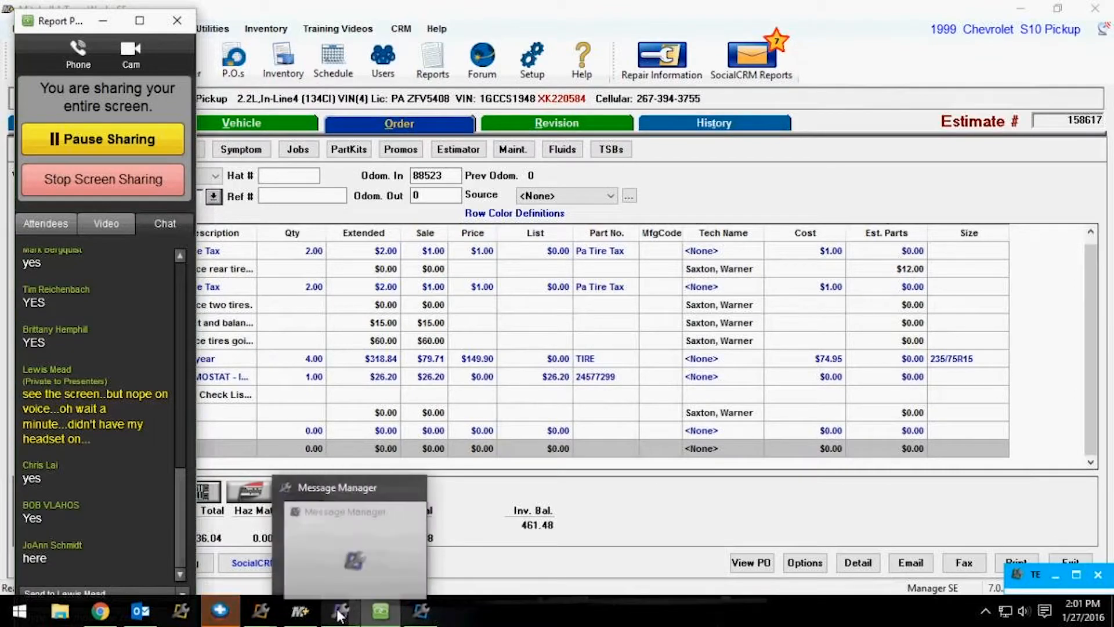
left_click(421, 610)
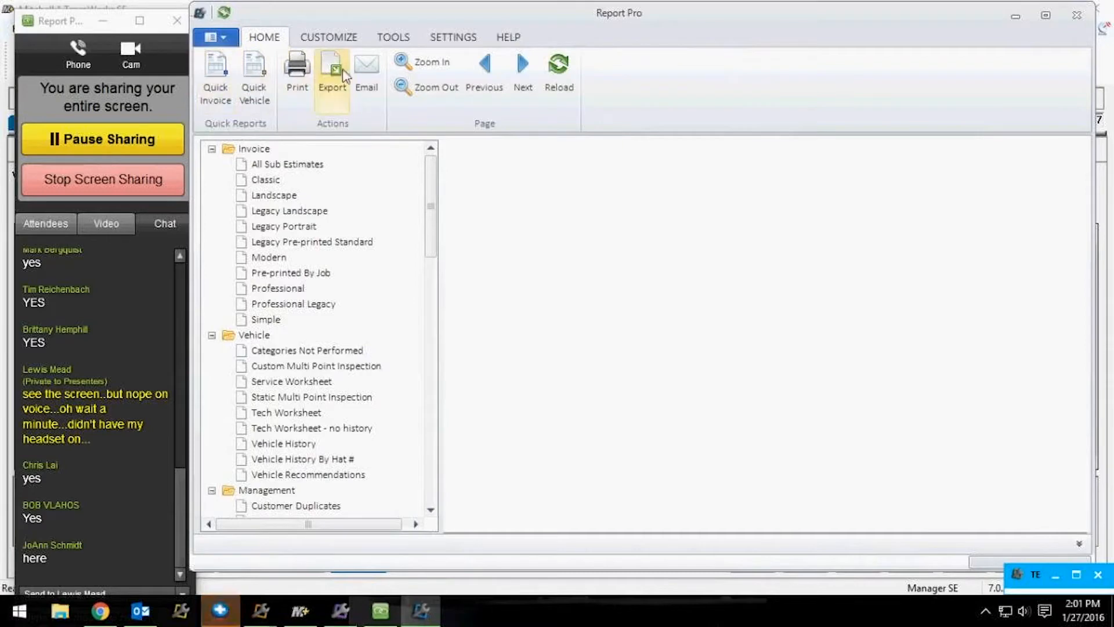
Look over the available report customization, tool and settings commands.
left_click(320, 40)
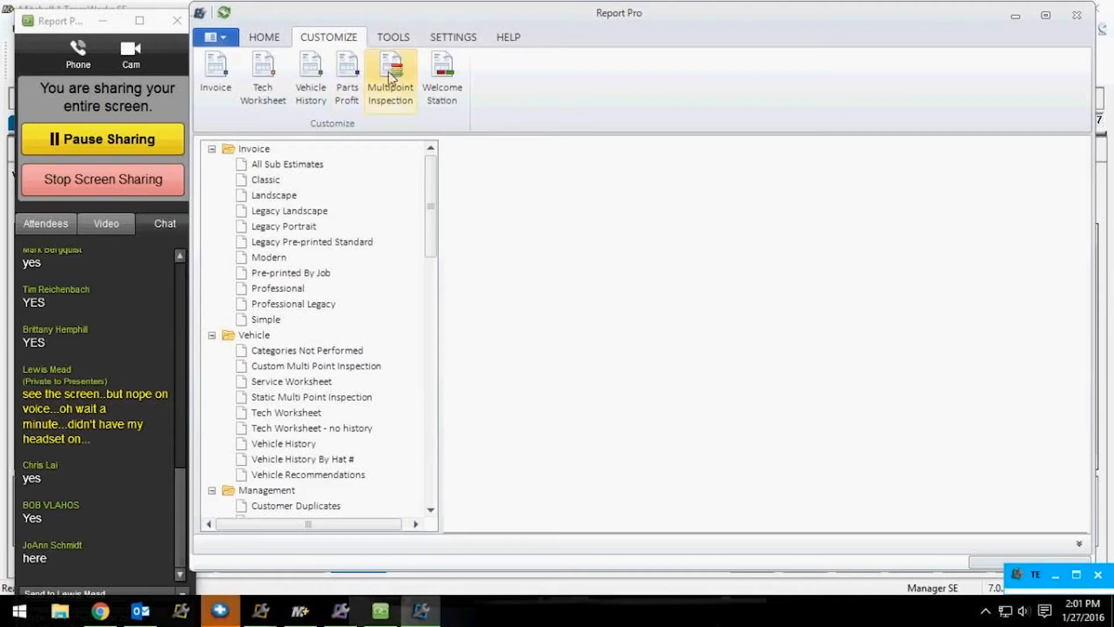
left_click(395, 39)
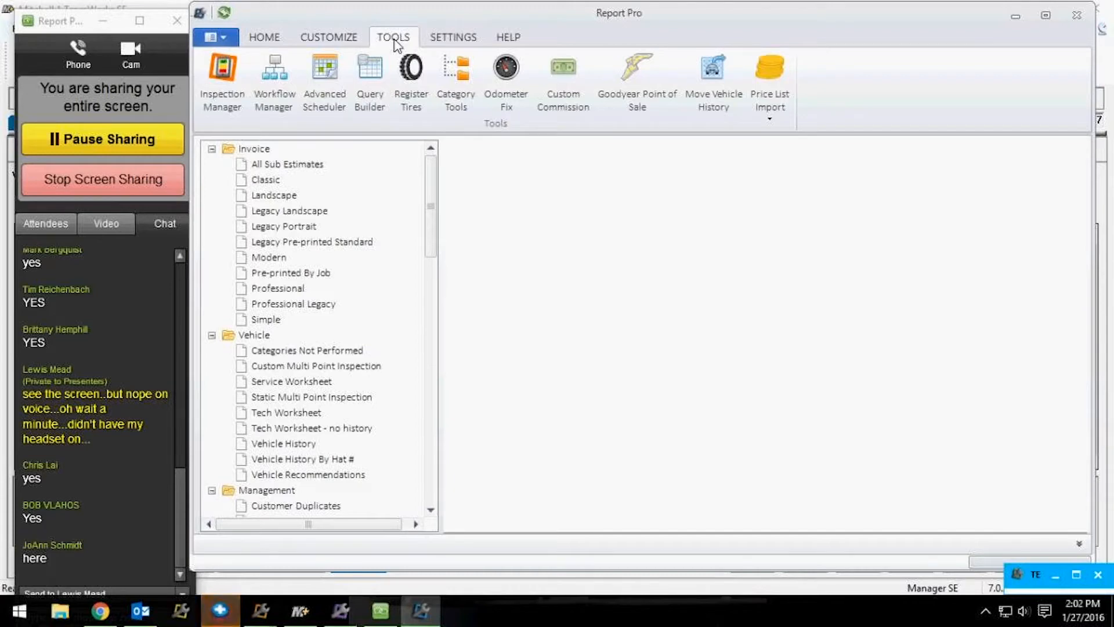
left_click(444, 44)
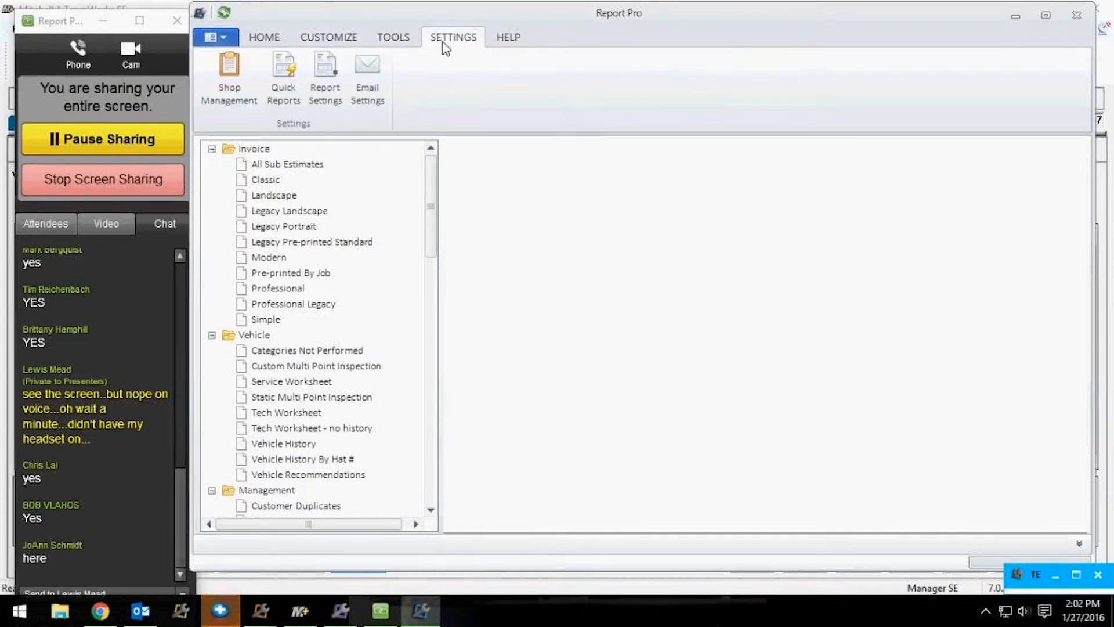
Read the What's New release notes in the help section and close them.
left_click(518, 44)
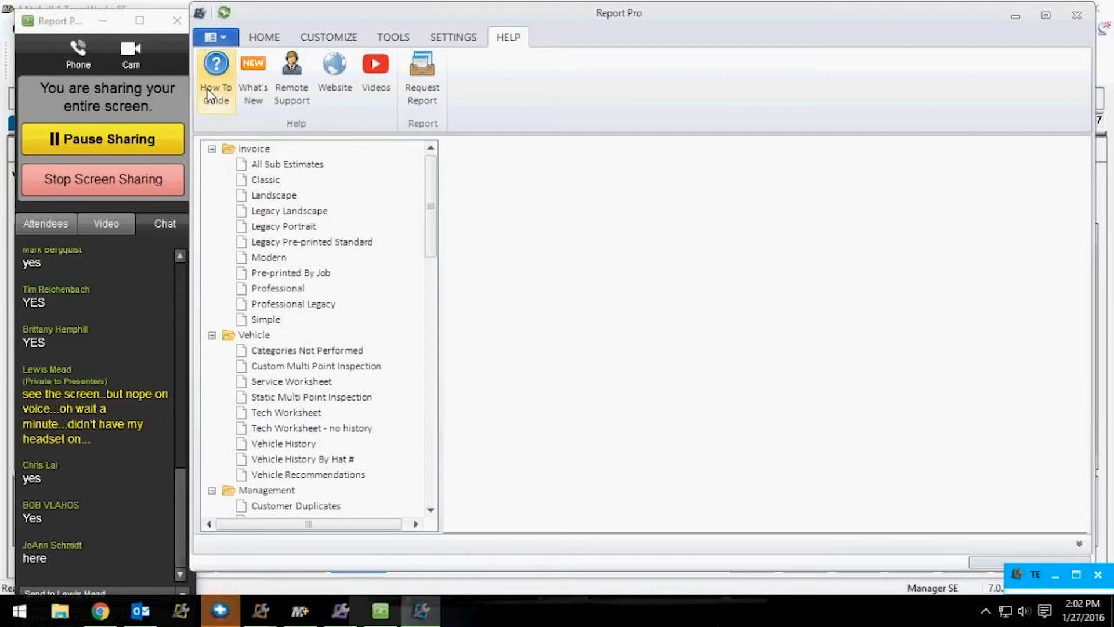
left_click(258, 94)
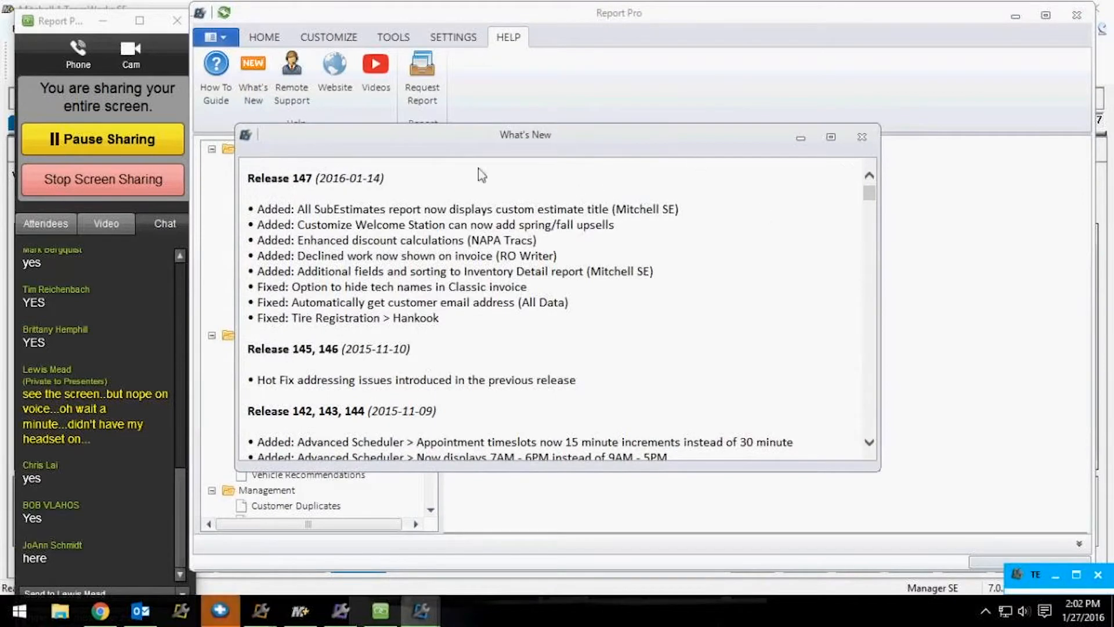
left_click(862, 137)
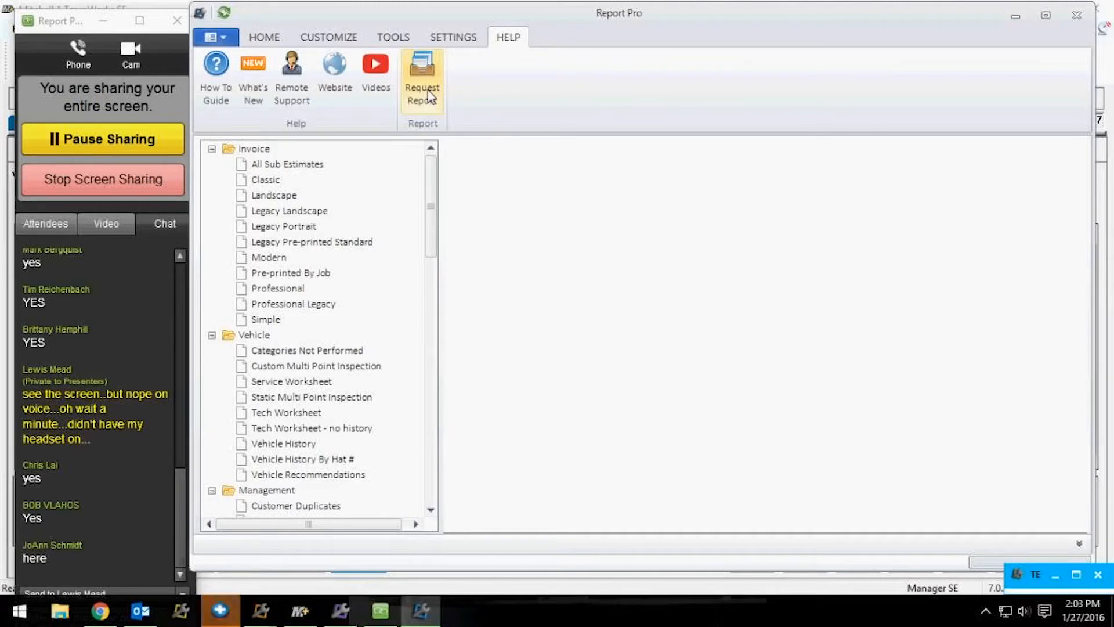
left_click(398, 39)
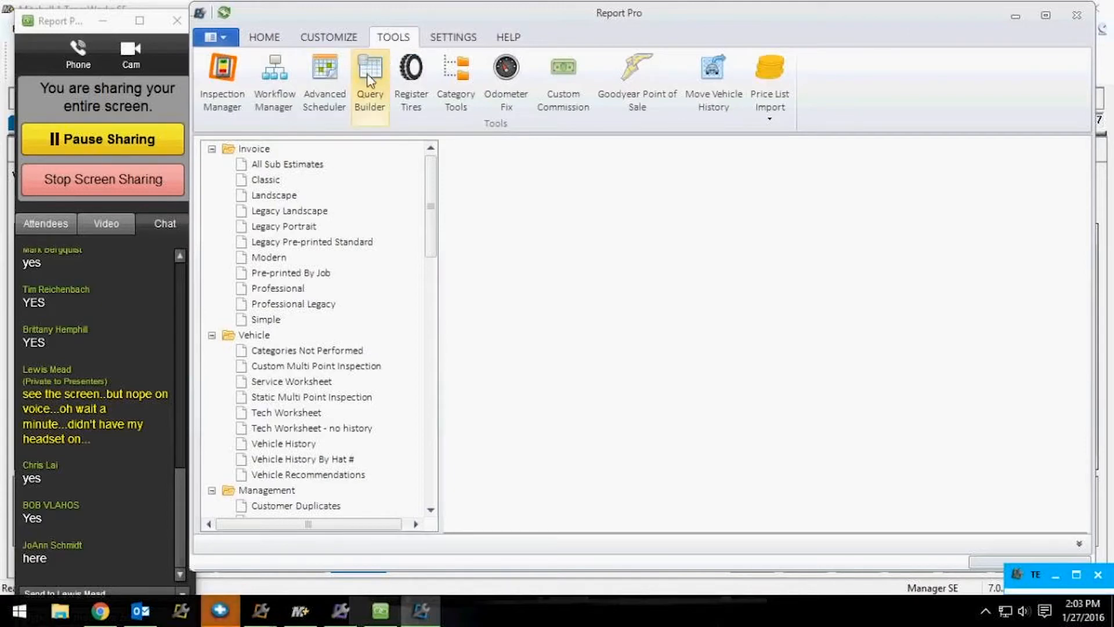
left_click(511, 42)
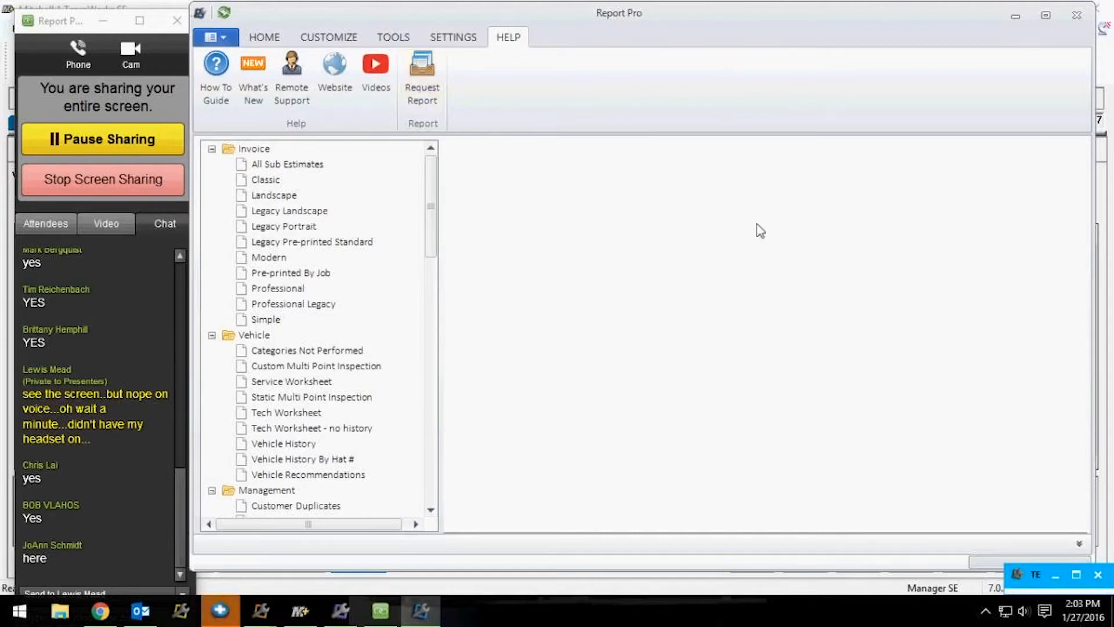
Preview the current estimate in the Classic invoice format and review its first and second pages down to the signature line.
left_click(265, 39)
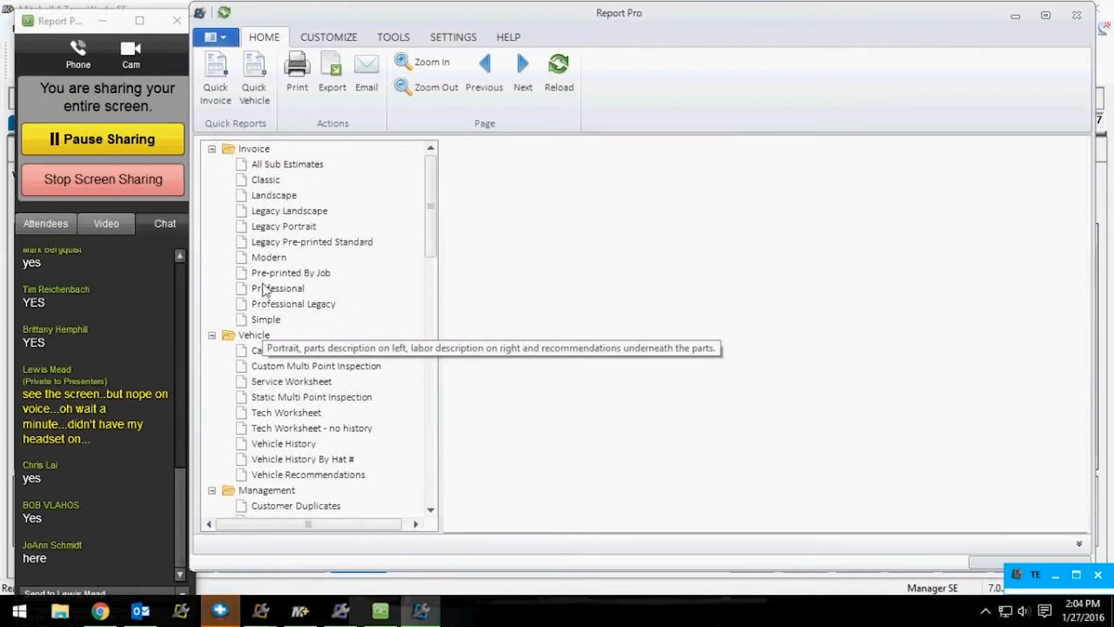
left_click(271, 181)
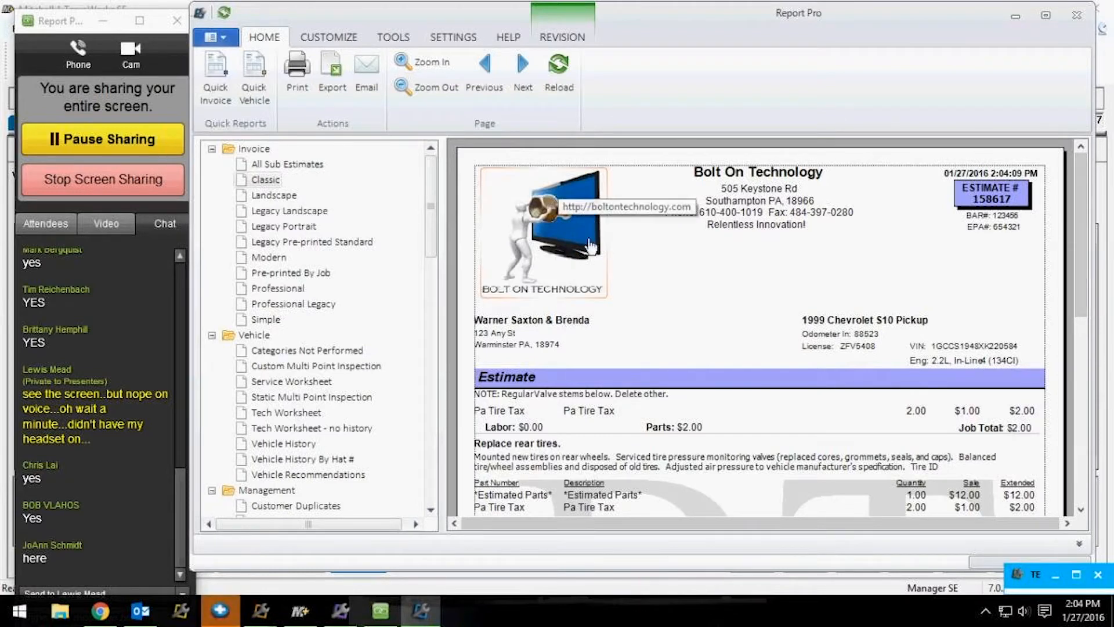
left_click_drag(1077, 222, 1089, 345)
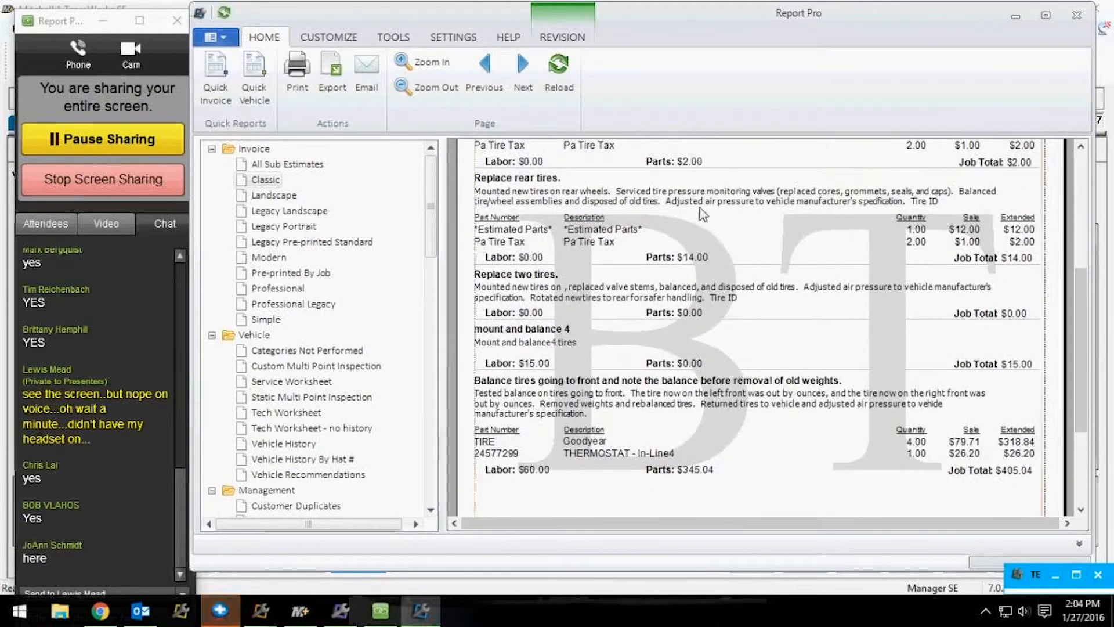
left_click_drag(1081, 294, 1080, 366)
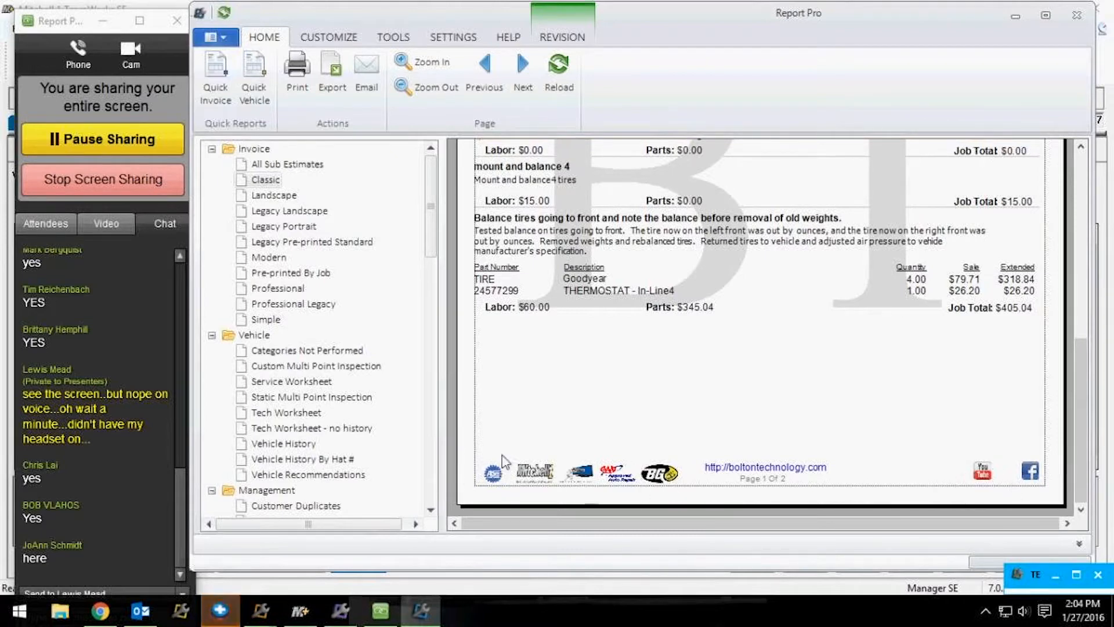
left_click(524, 72)
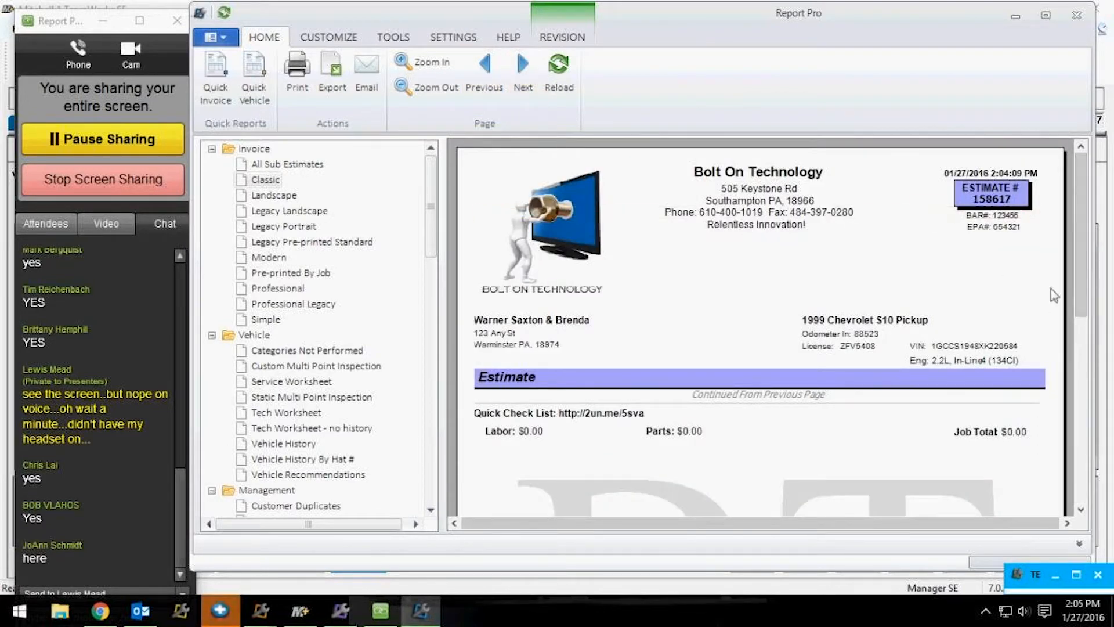
left_click_drag(1082, 287, 1071, 494)
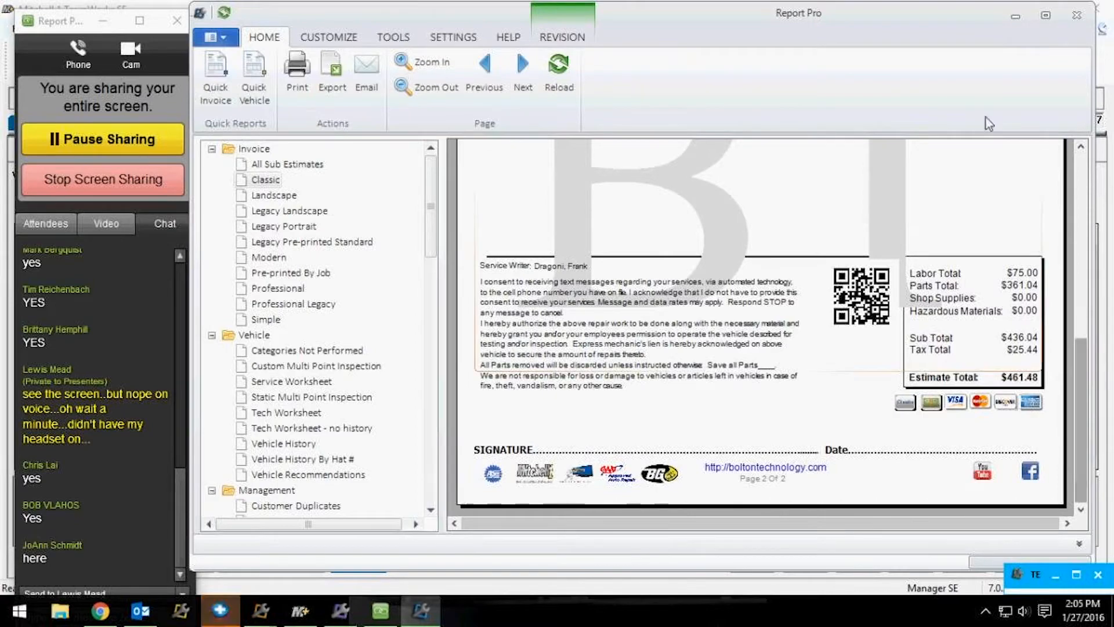
Switch to Mitchell 1 TeamWorks SE and convert the open estimate for the 1999 Chevrolet S10 Pickup to a repair order.
left_click(1015, 17)
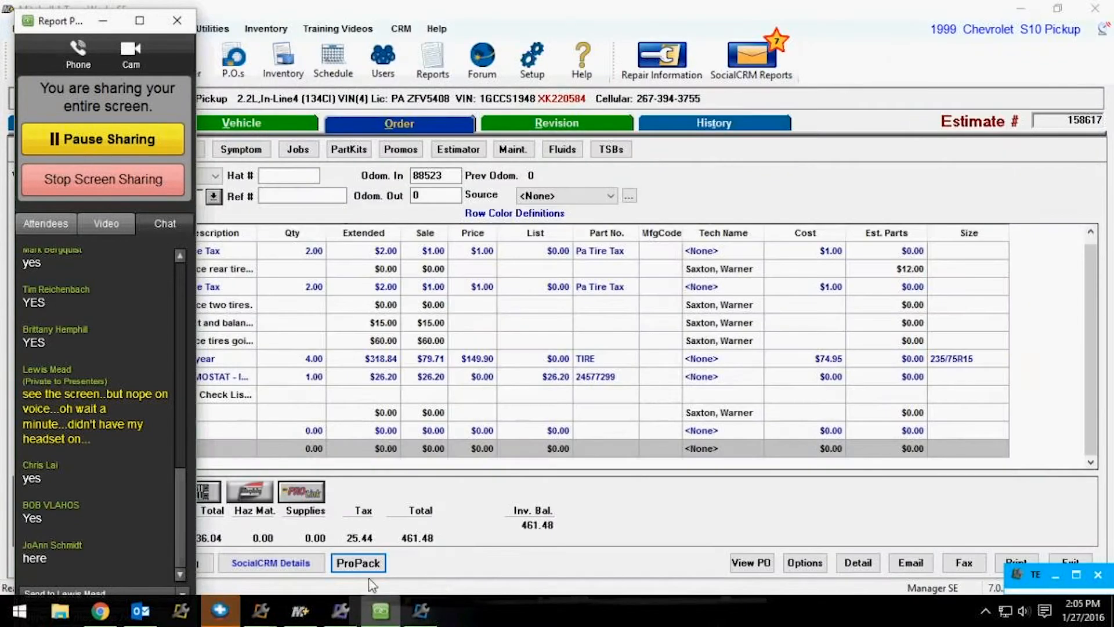
left_click(104, 20)
left_click(82, 563)
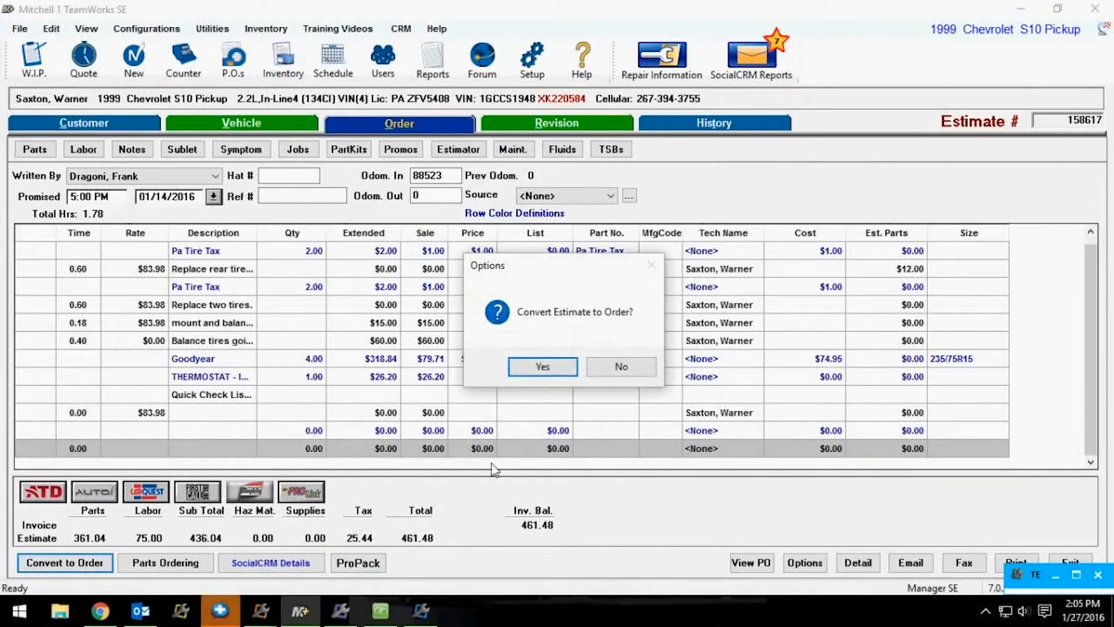
left_click(566, 368)
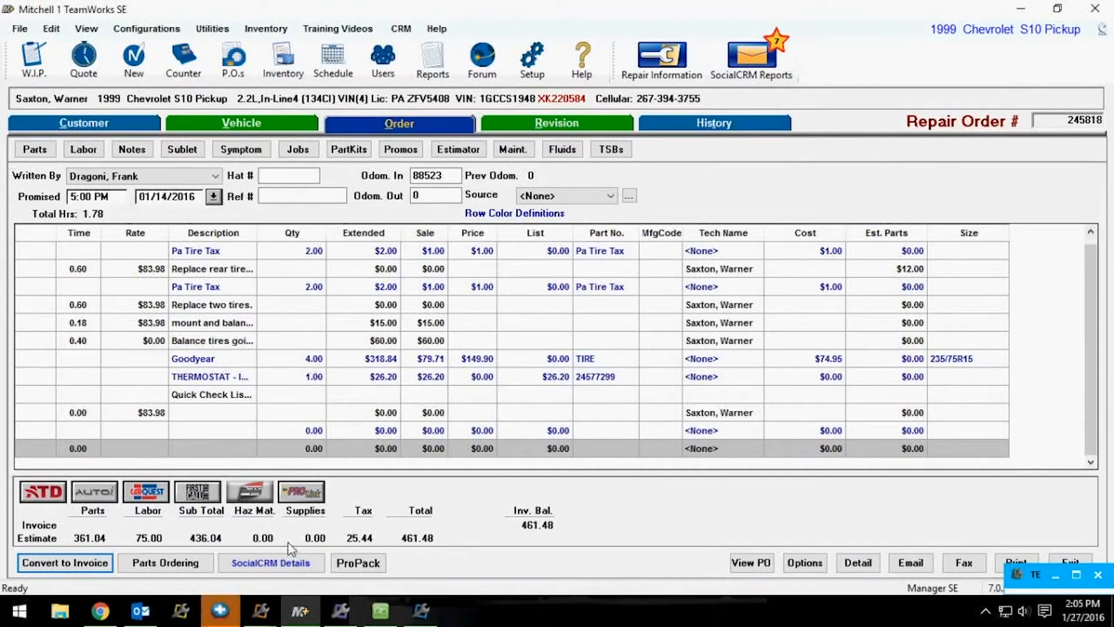
Return to Report Pro and reload the Classic report for the repair order.
left_click(380, 618)
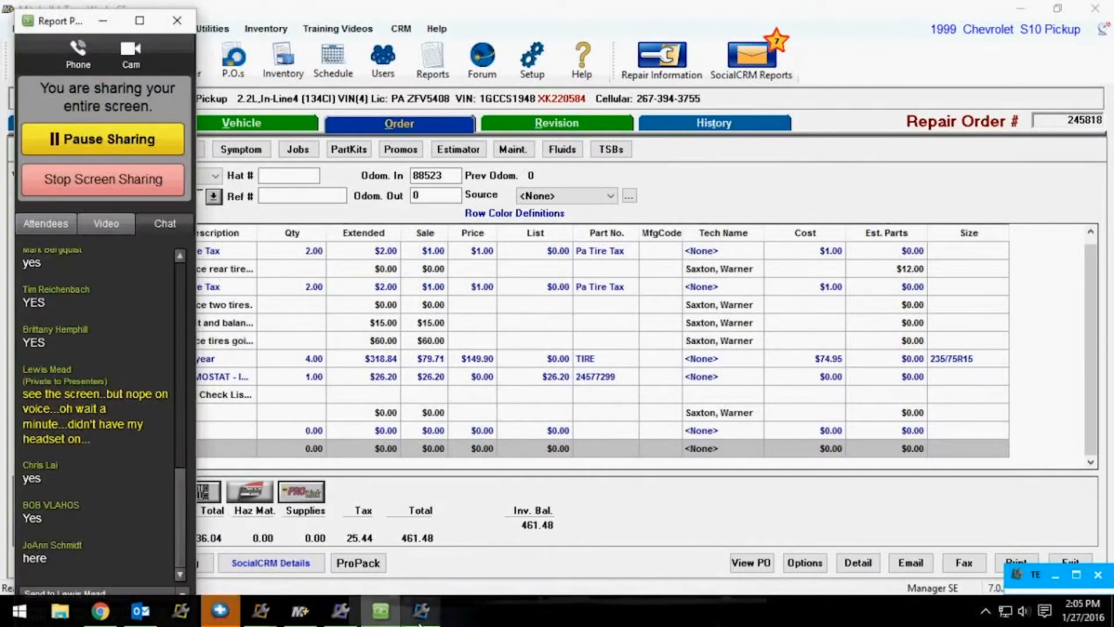
left_click(419, 614)
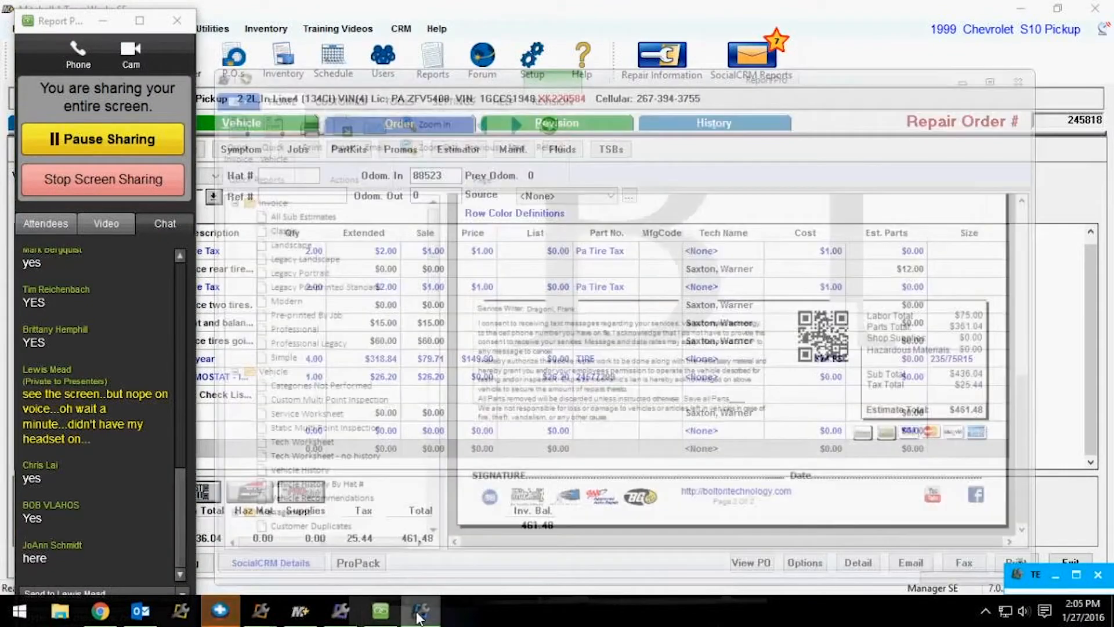
left_click(560, 86)
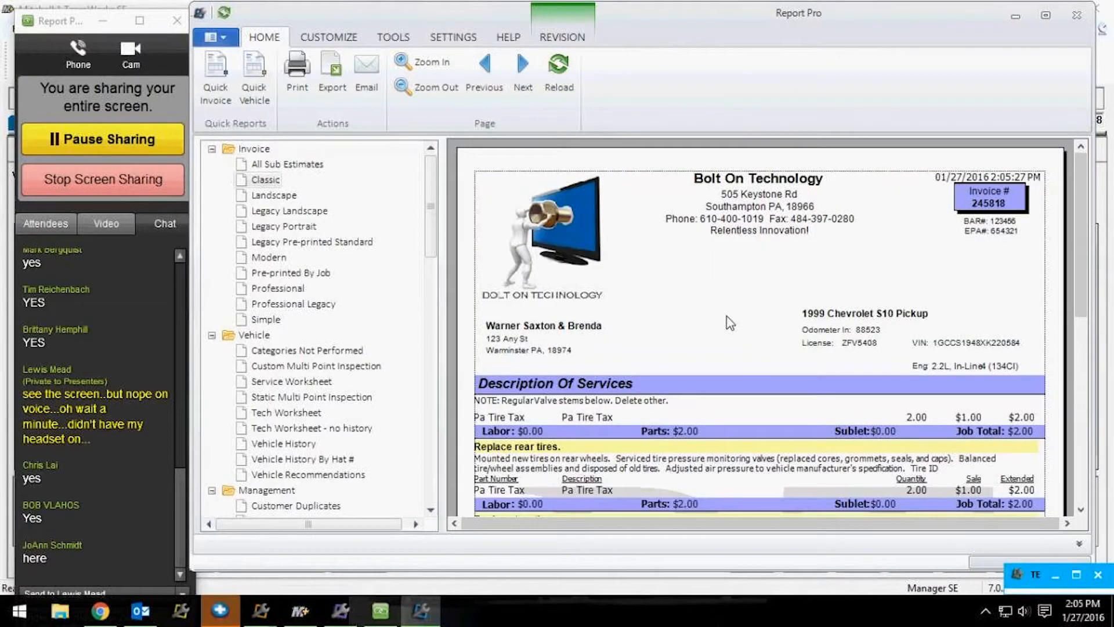
Review all three pages of the reloaded Classic invoice, including the recommendations, totals and coupons.
left_click_drag(1083, 313, 1085, 501)
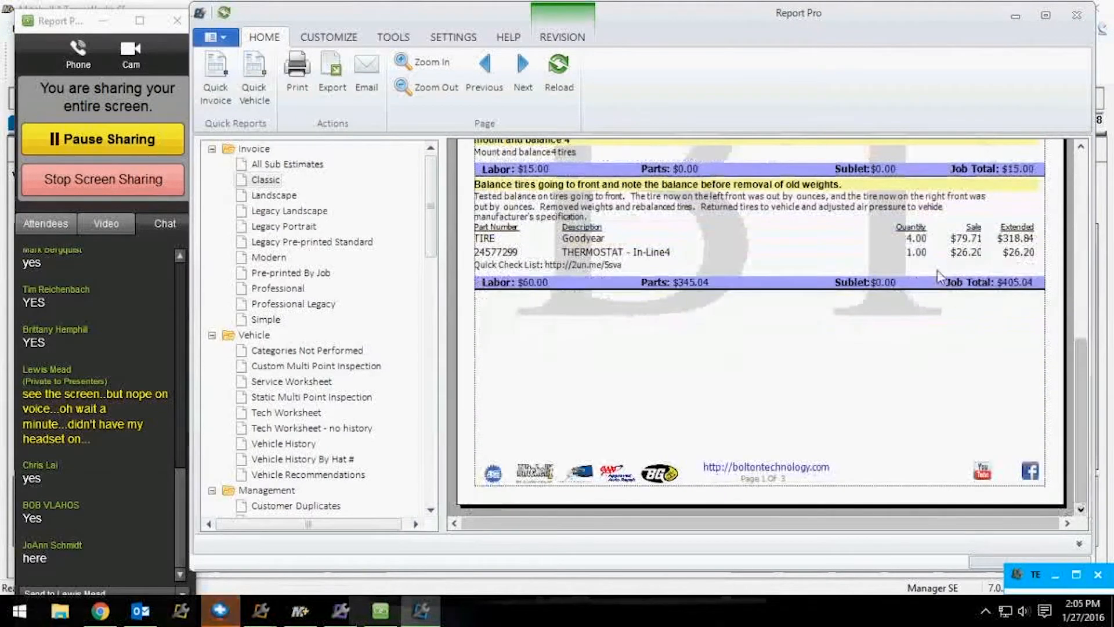
left_click(525, 73)
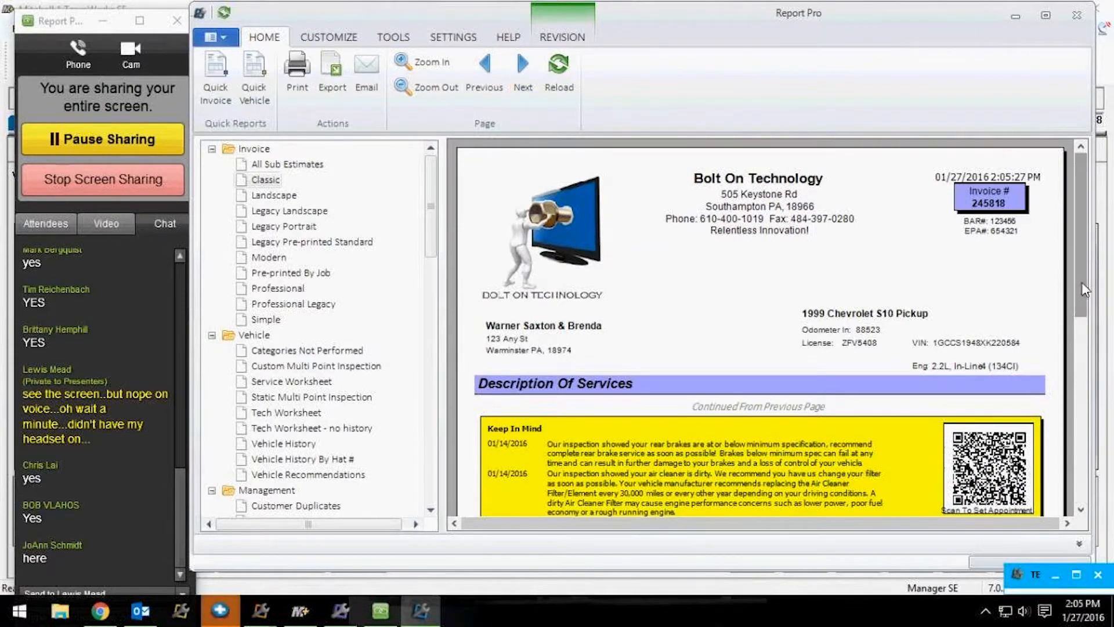
scroll(1087, 330, "down", 3)
left_click_drag(1087, 330, 1089, 499)
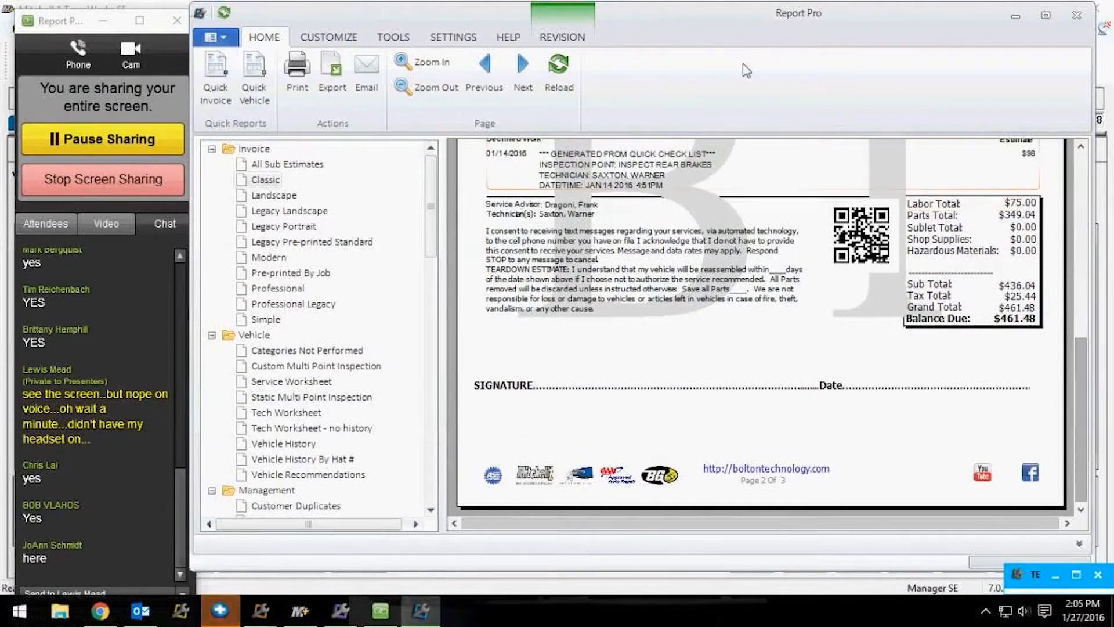
left_click(523, 76)
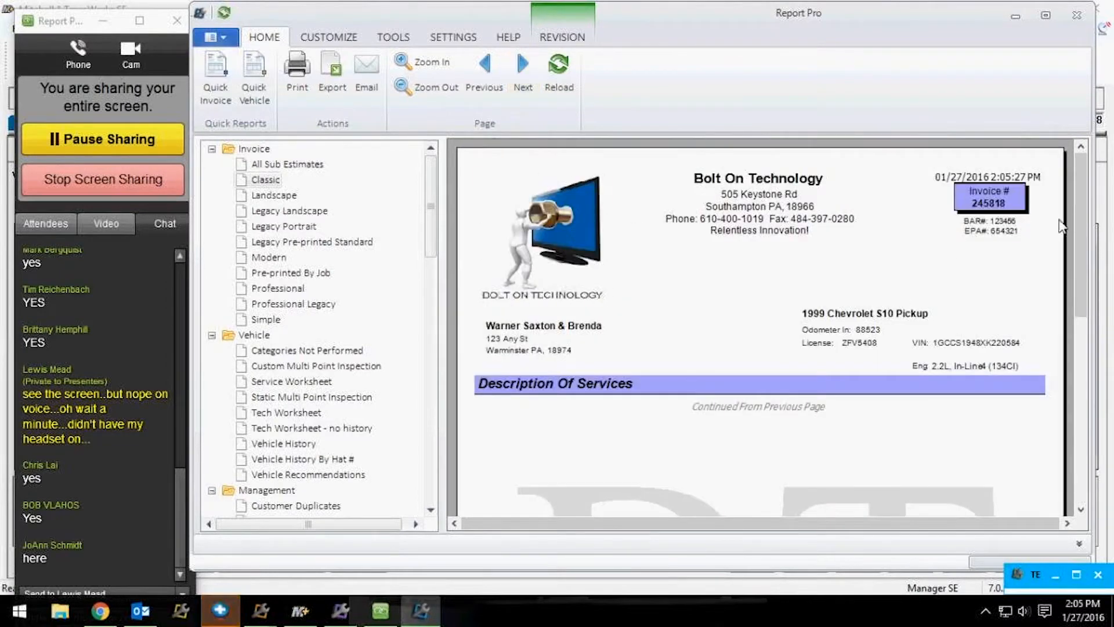
left_click_drag(1077, 213, 1077, 429)
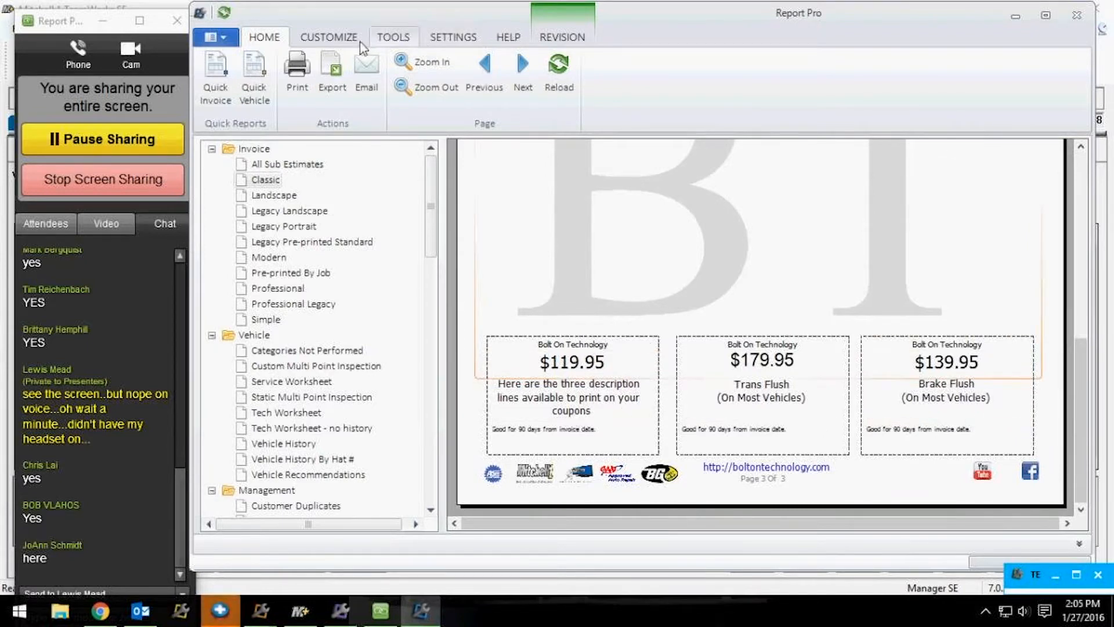
Preview the repair order in the Modern invoice format and look over its first page.
mouse_move(277, 194)
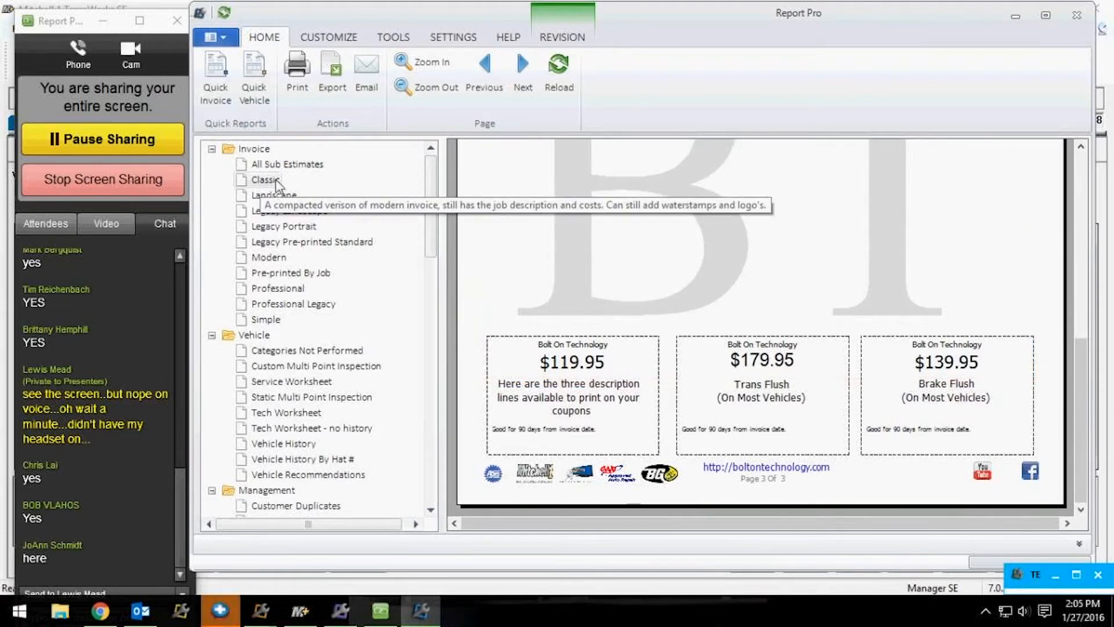
left_click(271, 259)
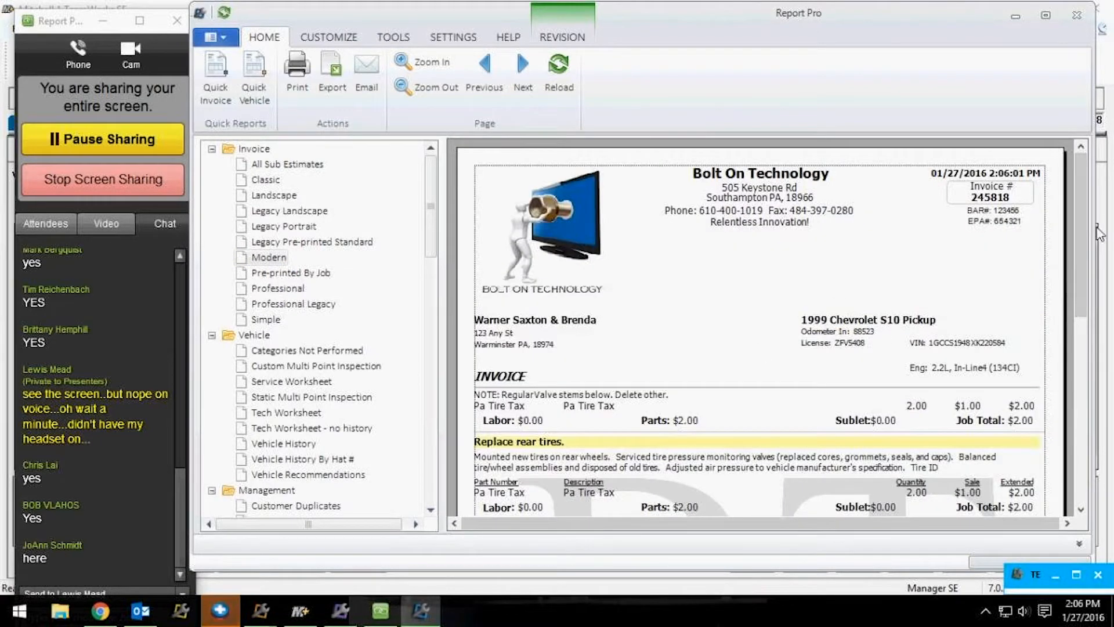
mouse_move(1081, 200)
left_mouse_down()
mouse_move(1092, 427)
mouse_move(1083, 192)
left_mouse_up()
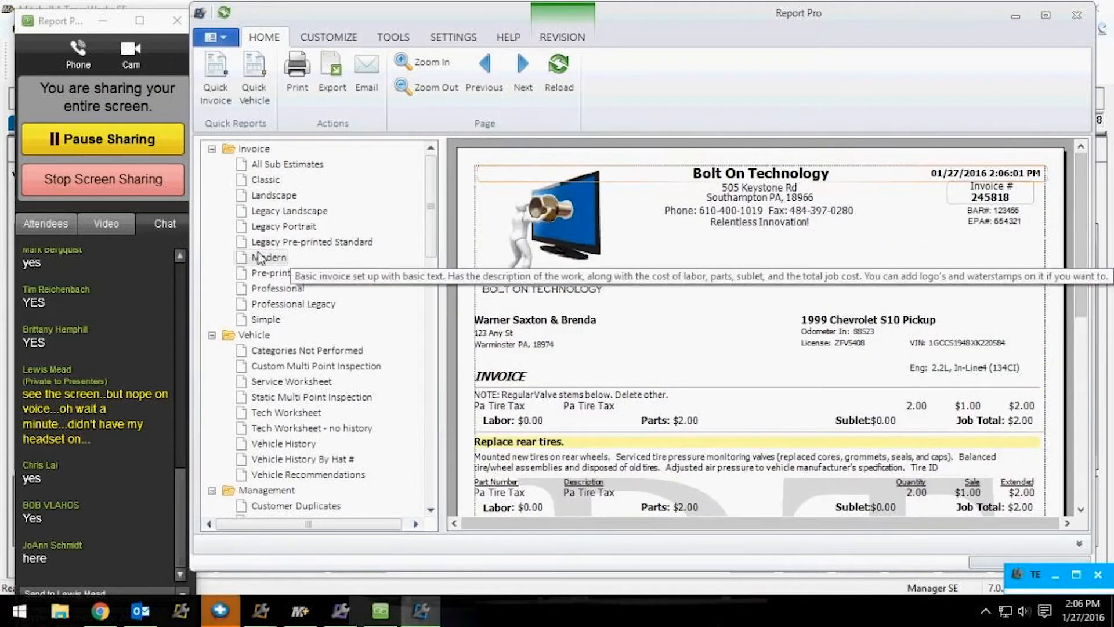
In the Quick Reports settings, choose Modern as the preferred invoice and ET0021B7E2D921 as its printer, and save.
left_click(461, 40)
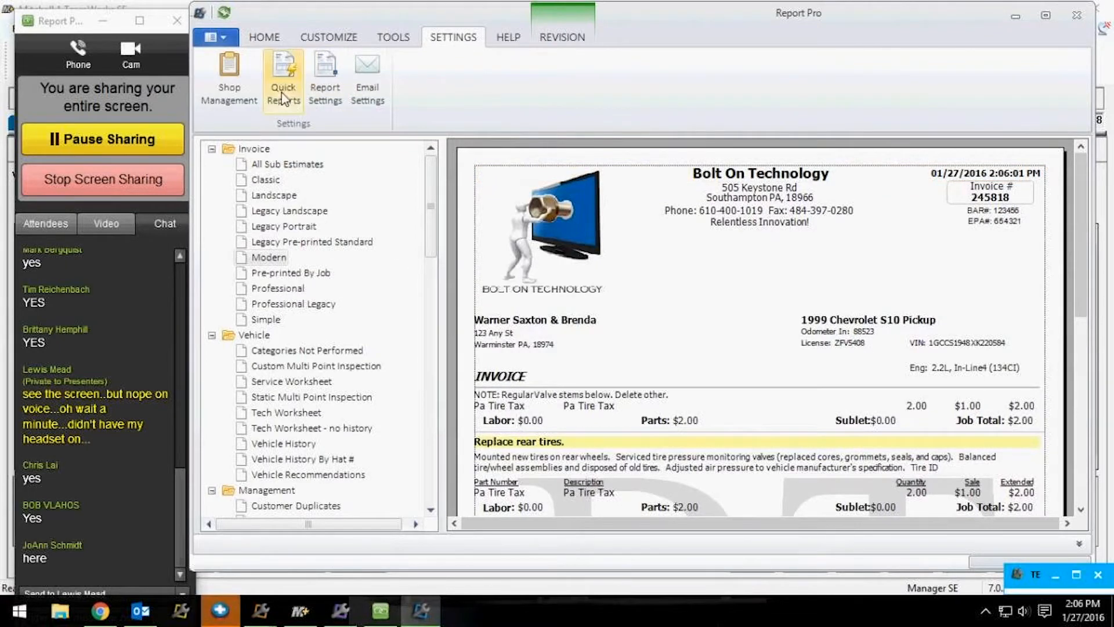
left_click(282, 71)
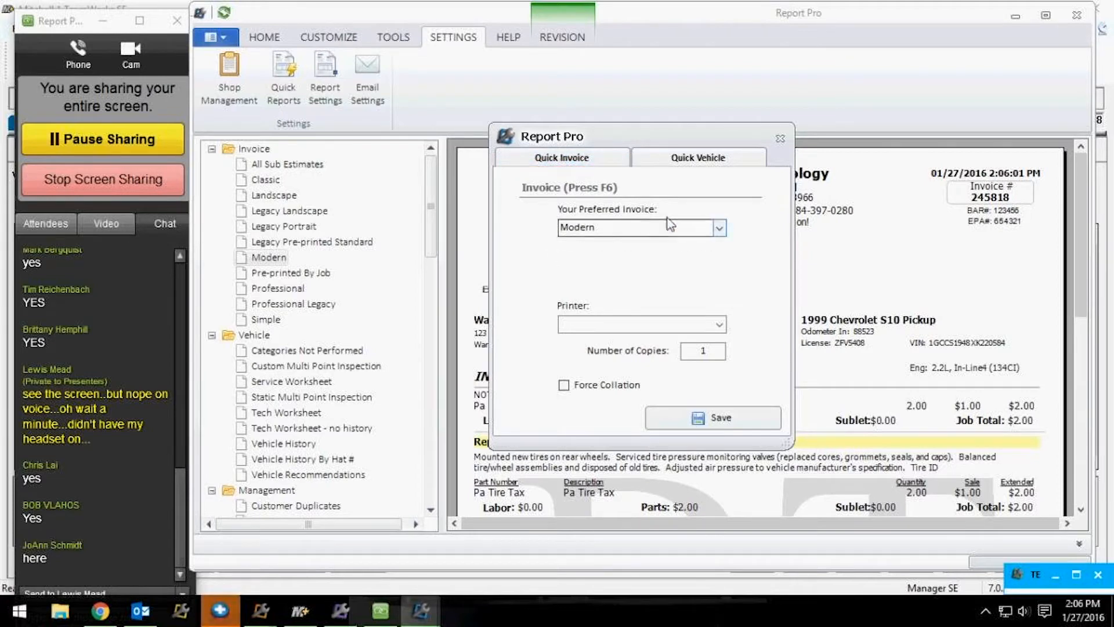
left_click(719, 228)
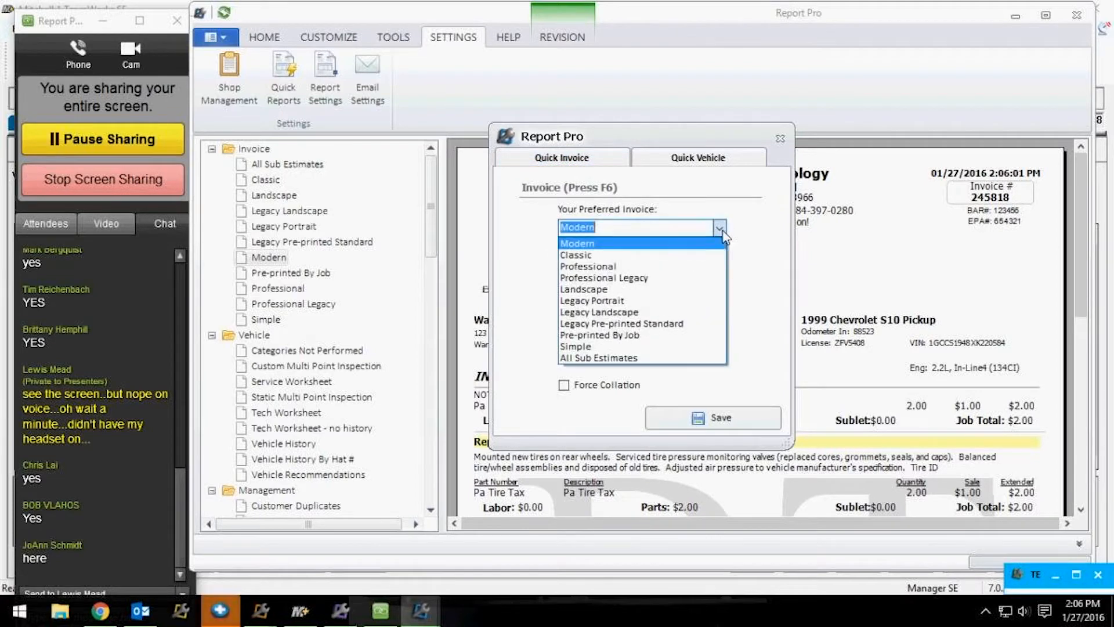
left_click(697, 243)
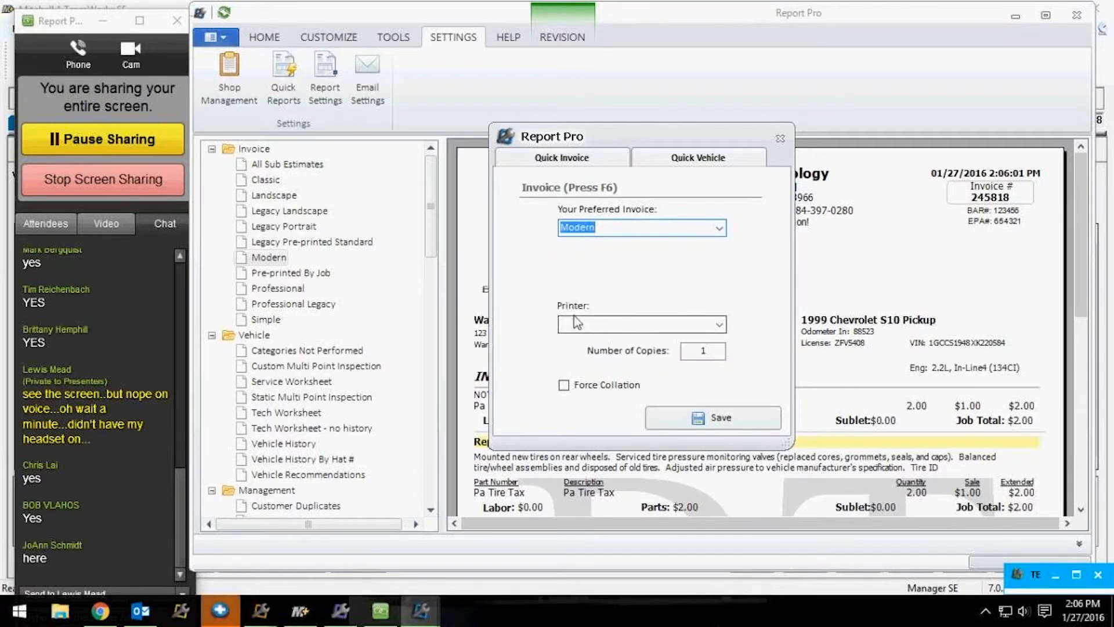
left_click(718, 325)
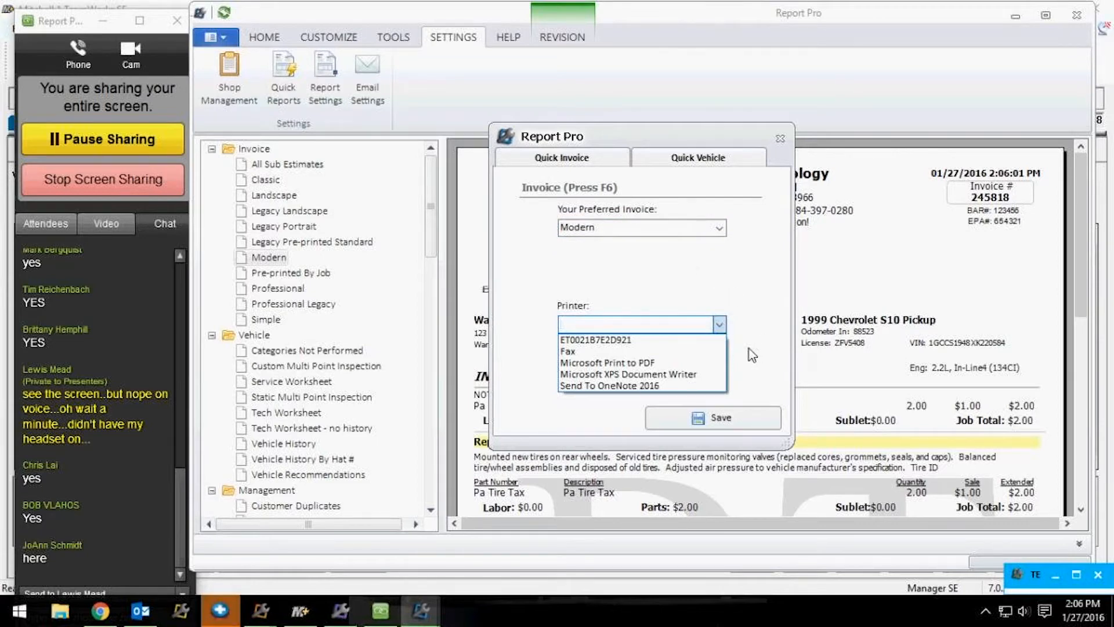
left_click(586, 340)
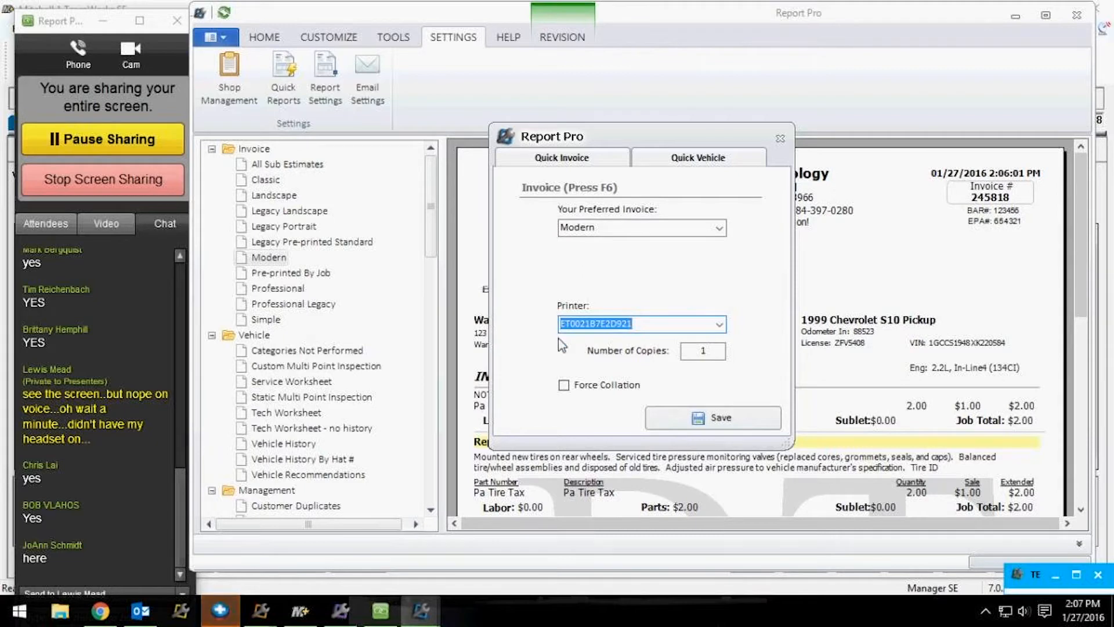
left_click(723, 423)
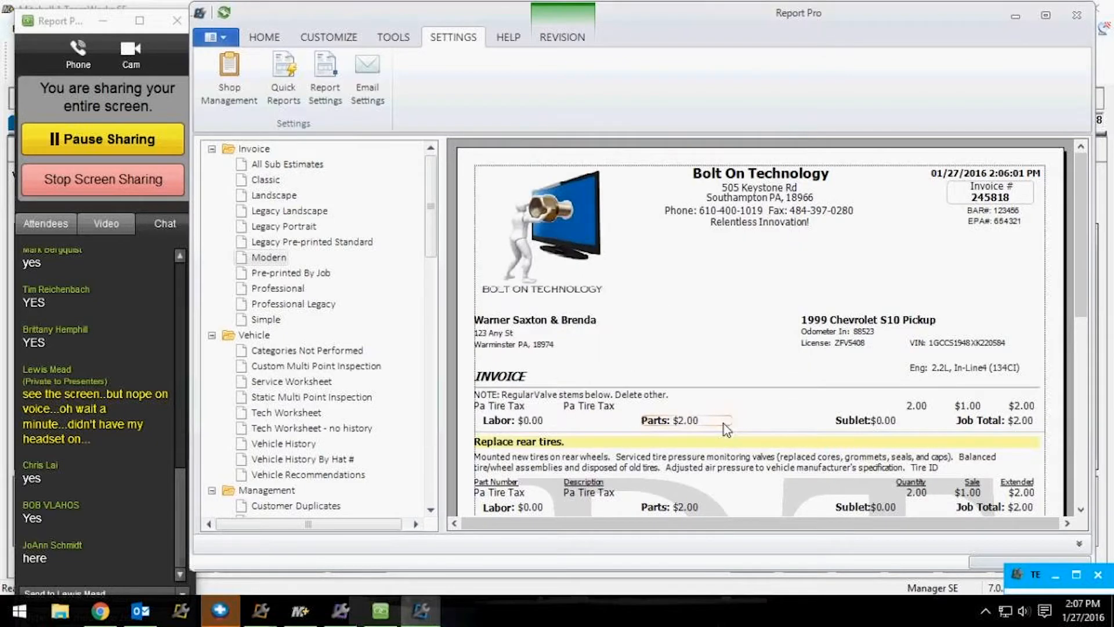
Return to the Modern invoice preview and review its remaining pages through to the coupons on the last page.
left_click(261, 38)
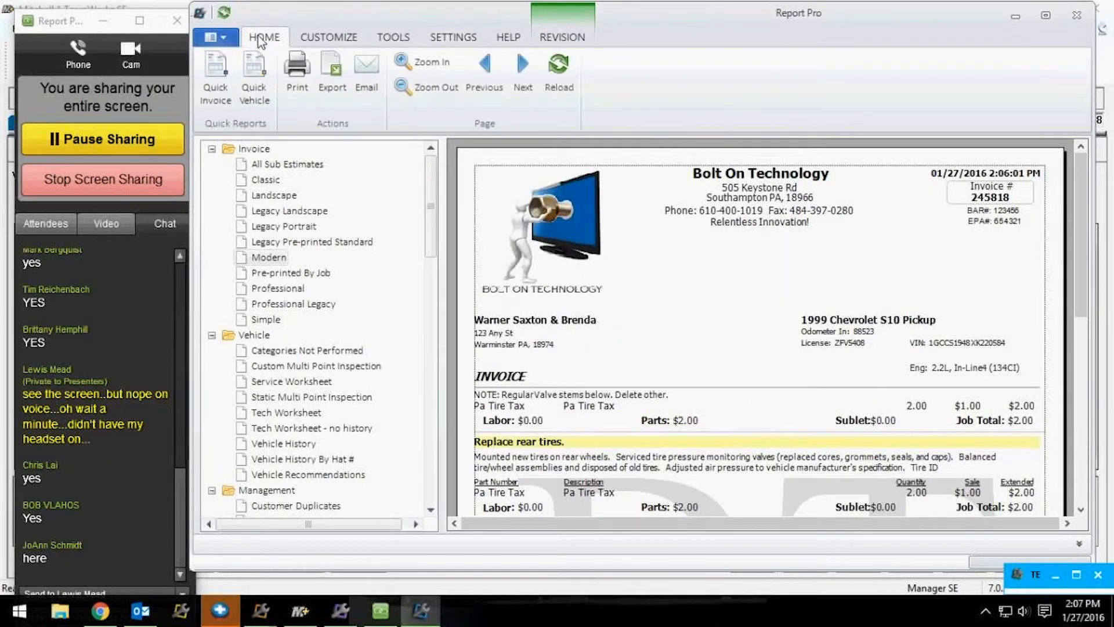
left_click(207, 88)
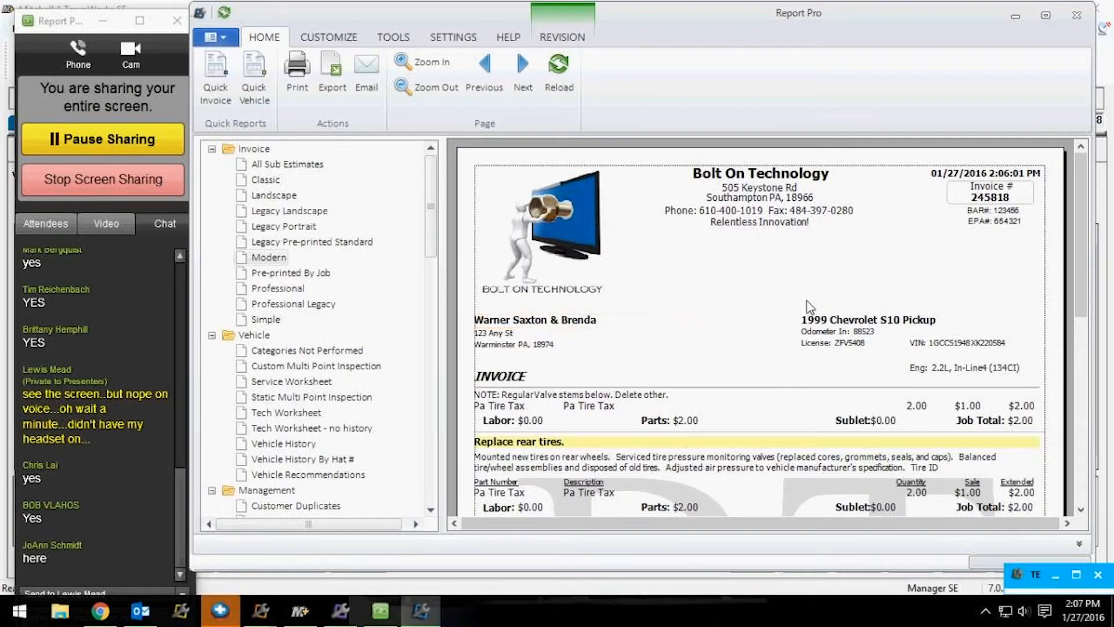
mouse_move(1078, 208)
left_mouse_down()
mouse_move(1072, 240)
mouse_move(1074, 200)
left_mouse_up()
left_click(523, 69)
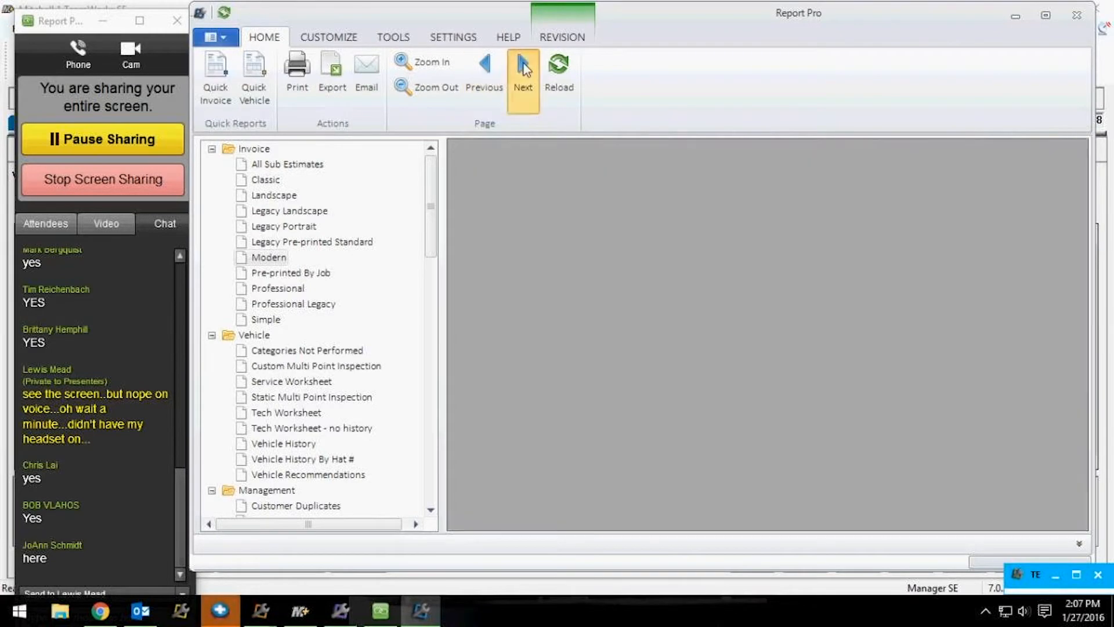
left_click_drag(1078, 255, 1071, 475)
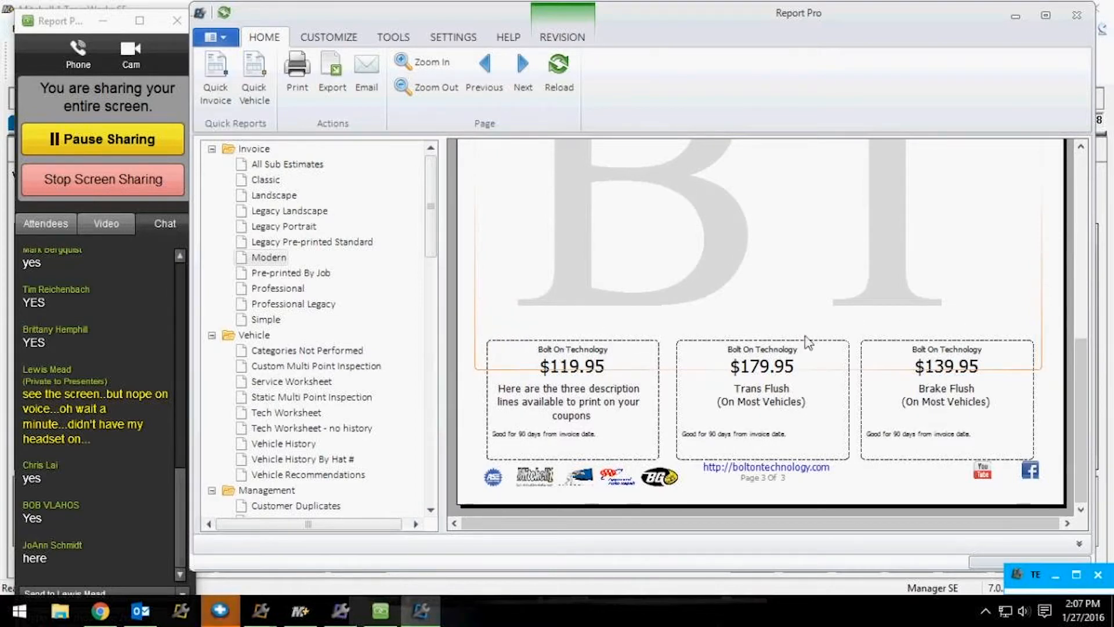
left_click_drag(1087, 358, 1090, 285)
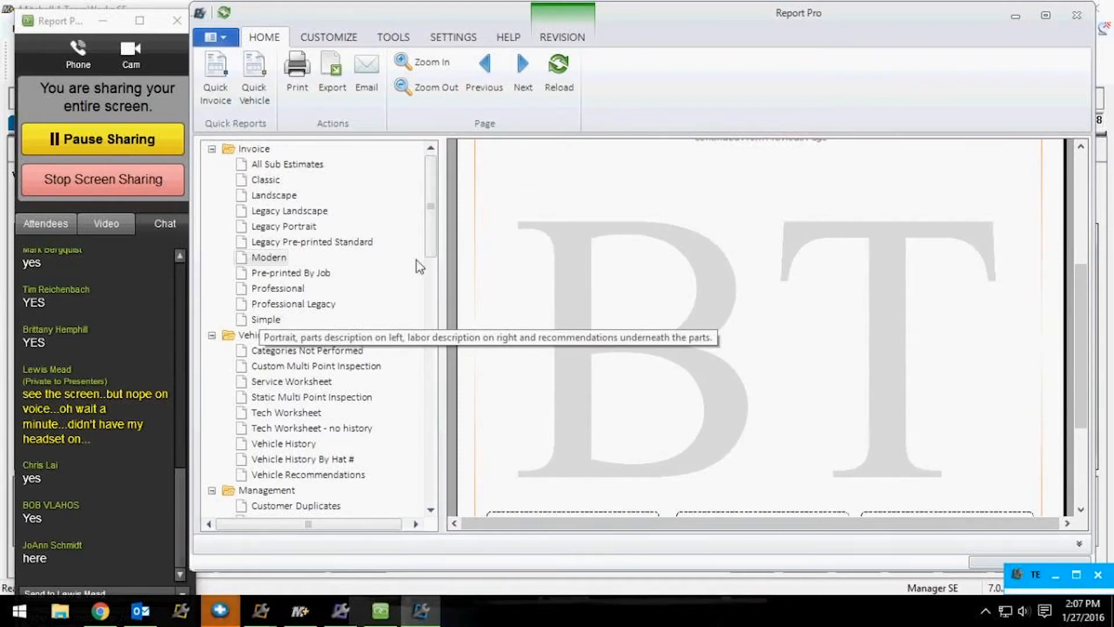
Preview the Custom Multi Point Inspection report for the 1999 Chevrolet S10 Pickup and examine its layout.
left_click_drag(431, 214, 444, 268)
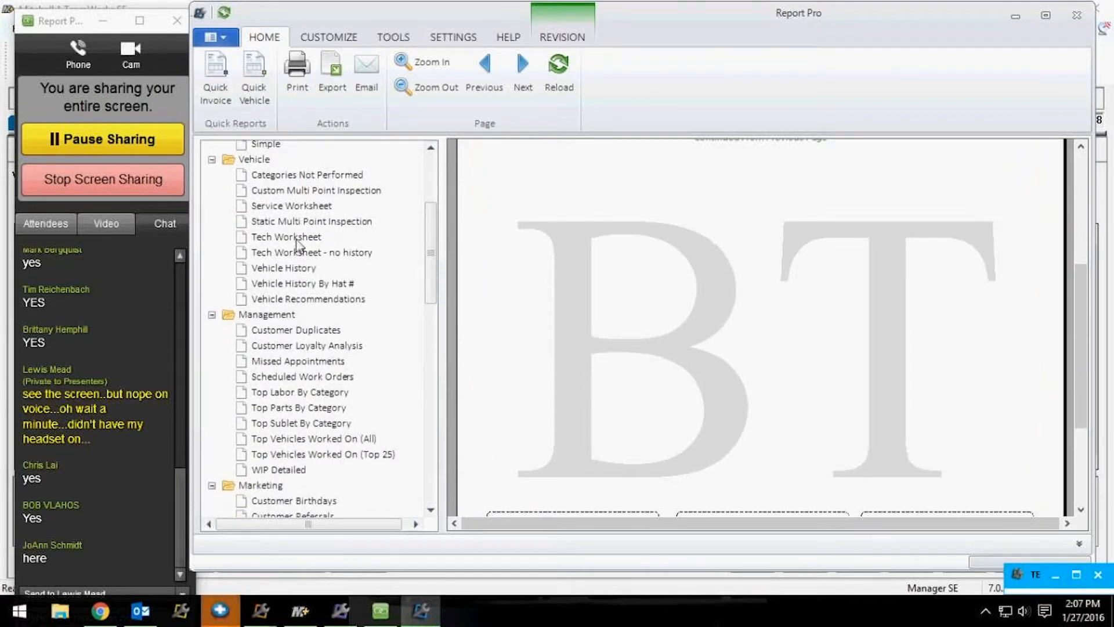
left_click(355, 193)
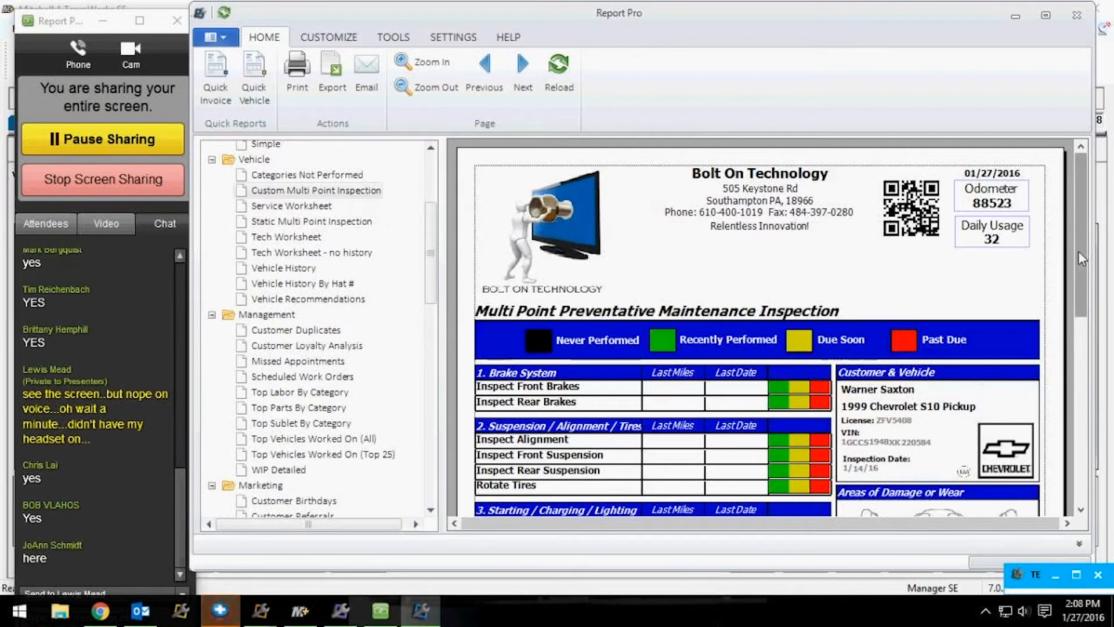
left_click_drag(1084, 219, 1072, 195)
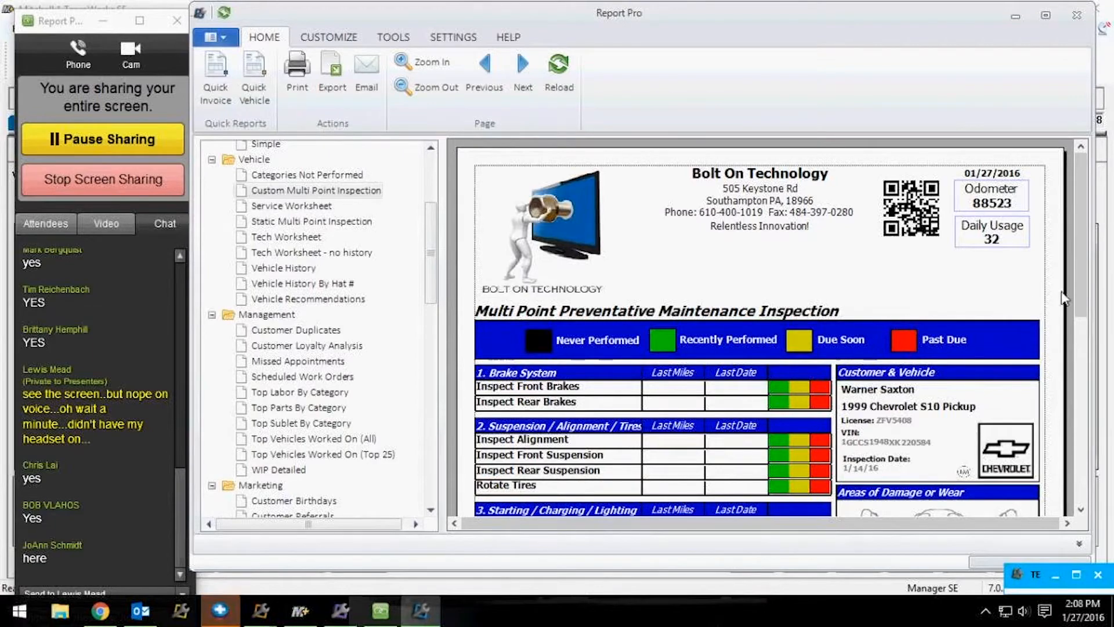
mouse_move(1081, 307)
left_mouse_down()
mouse_move(1077, 351)
mouse_move(1078, 304)
left_mouse_up()
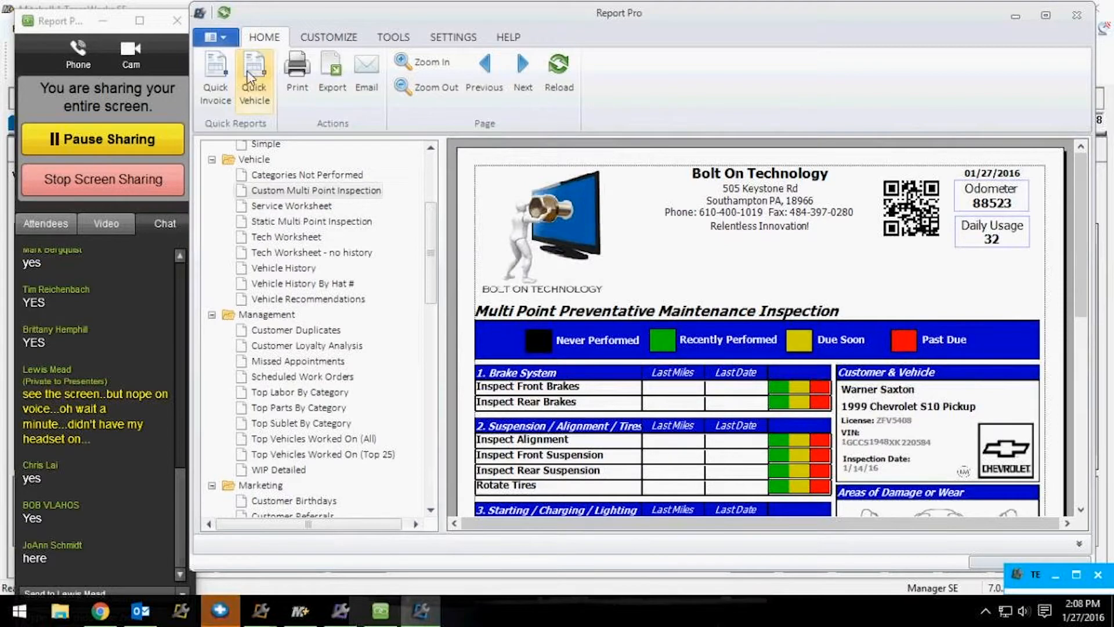
Preview the Tech Worksheet for the same vehicle, dismiss the small floating TE window and look over the worksheet.
left_click(257, 238)
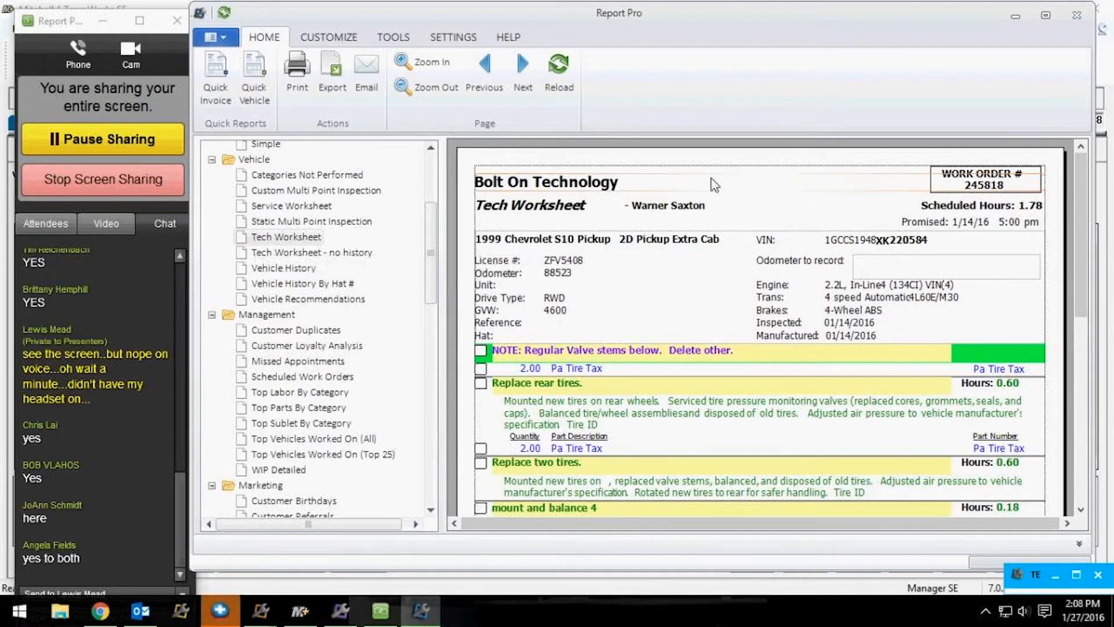
left_click(1097, 576)
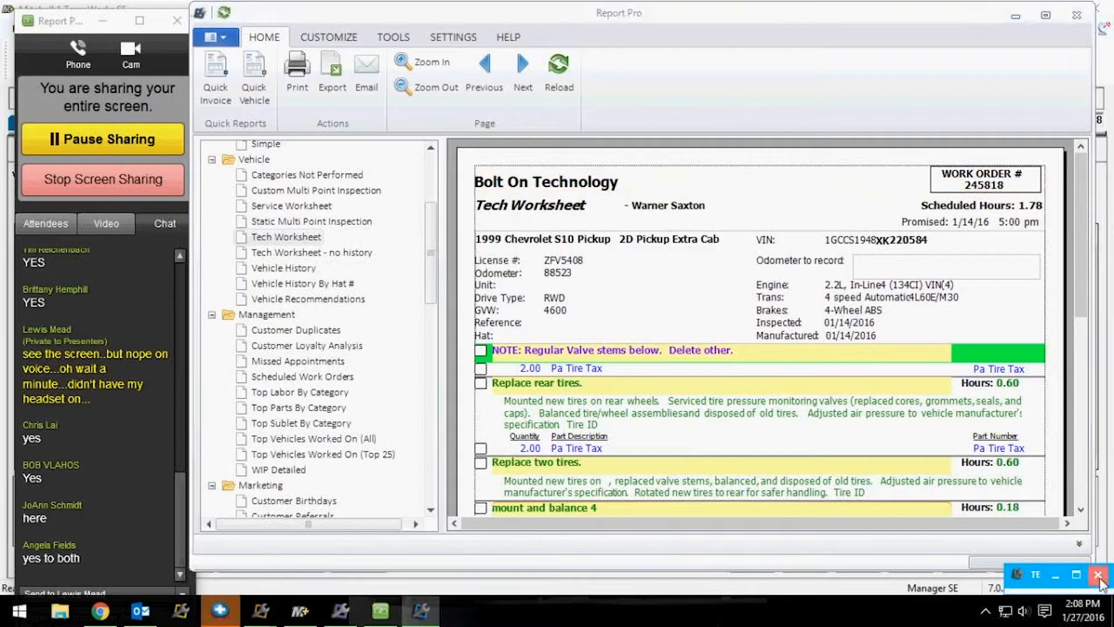
mouse_move(1077, 297)
left_mouse_down()
mouse_move(1090, 368)
mouse_move(1078, 481)
mouse_move(1078, 290)
left_mouse_up()
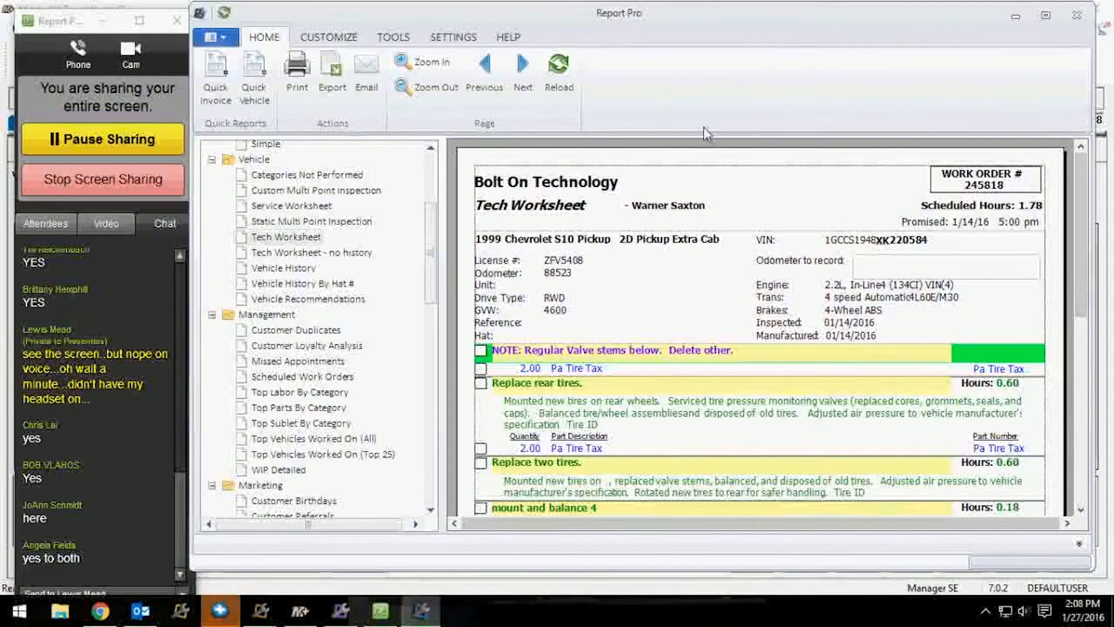
Check the Quick Vehicle settings for the preferred vehicle reports, printer and copies, and close them without changes.
left_click(255, 100)
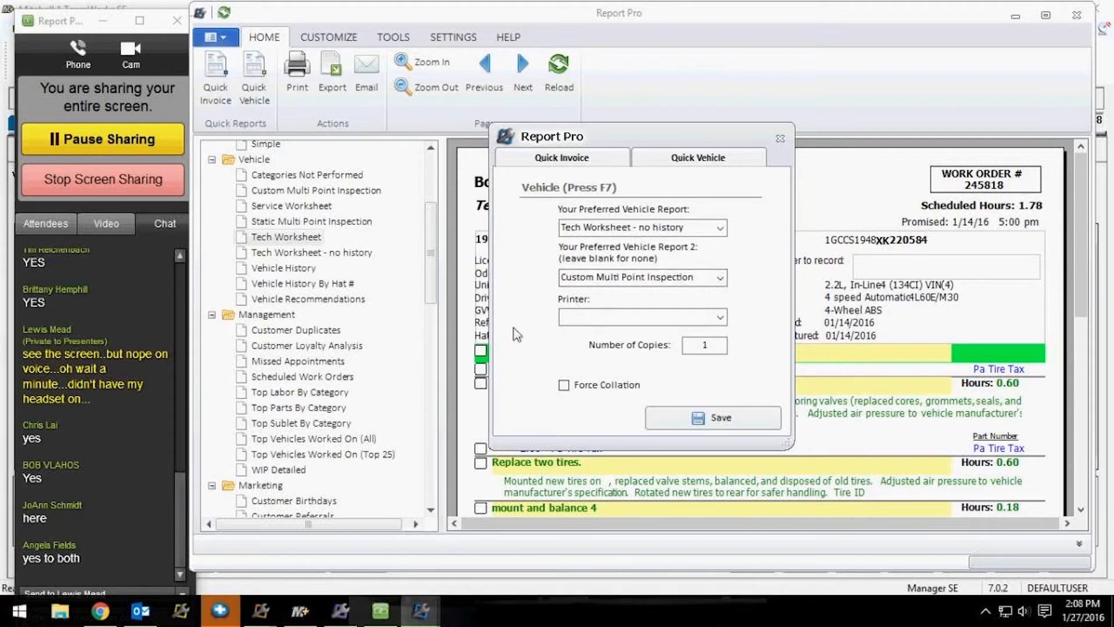
left_click(780, 138)
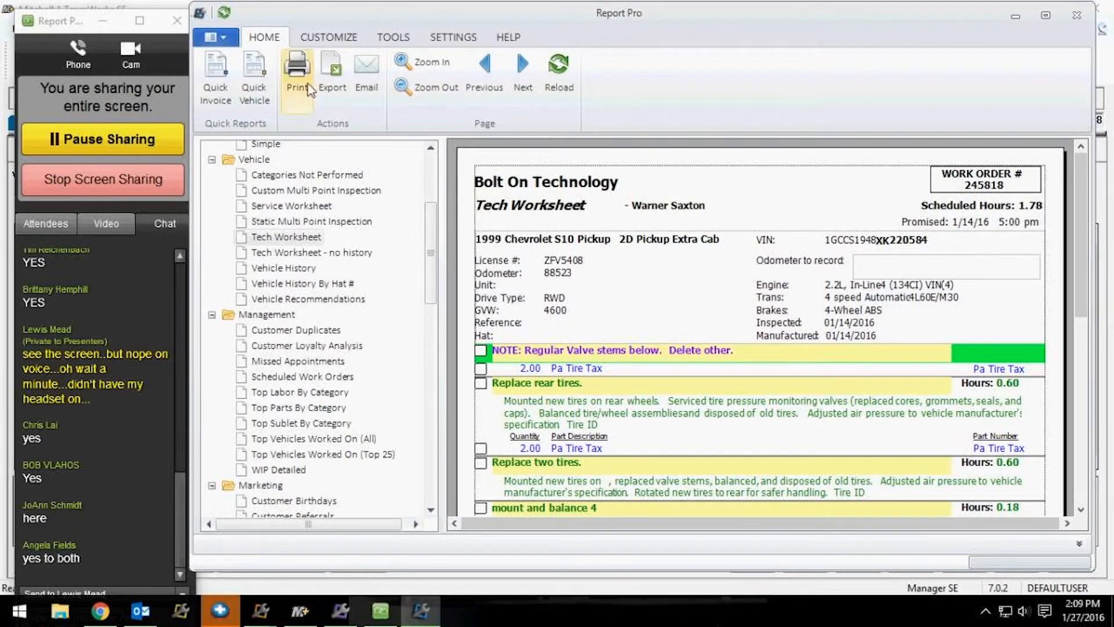
In the Vehicle History customization, try maximum history lengths of 3 and 10 years, finish with 1 year, and close the dialog.
left_click(336, 41)
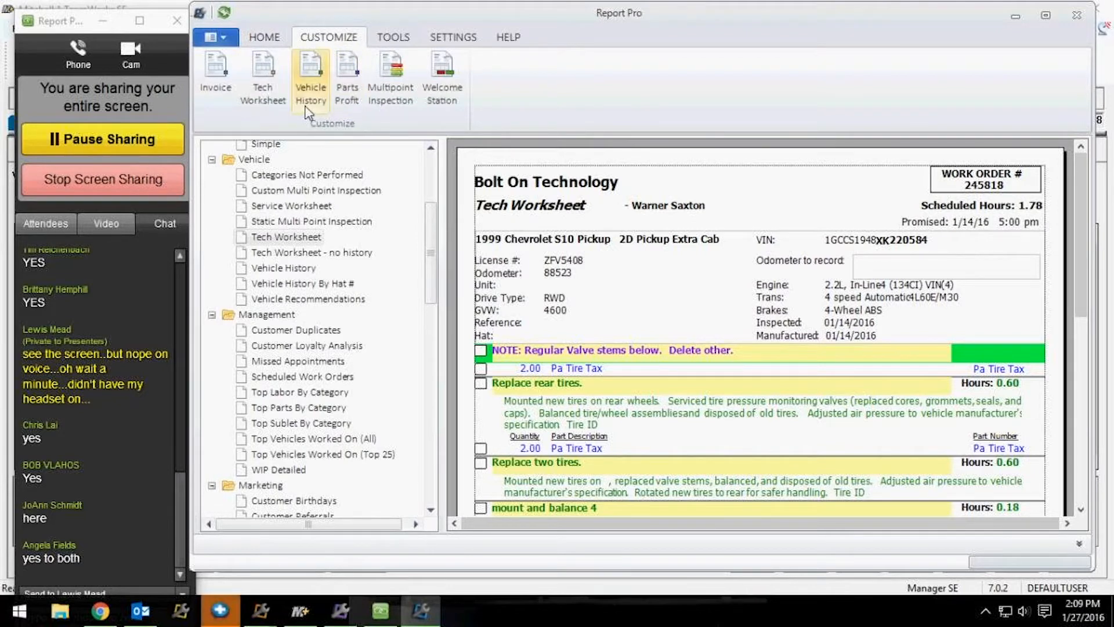
left_click(314, 76)
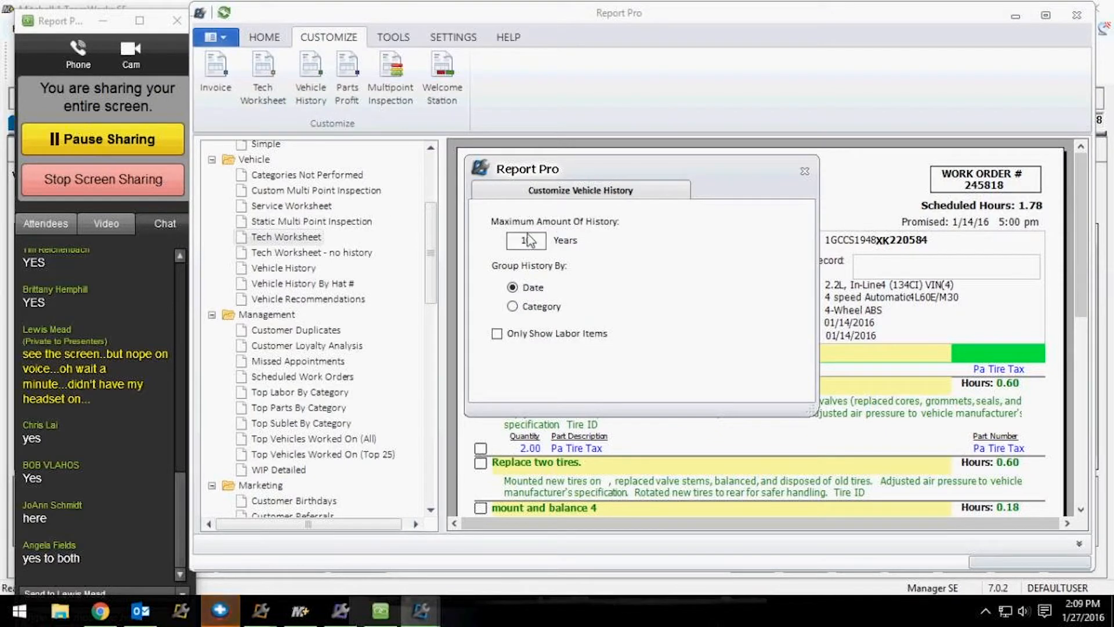
left_click_drag(543, 243, 506, 248)
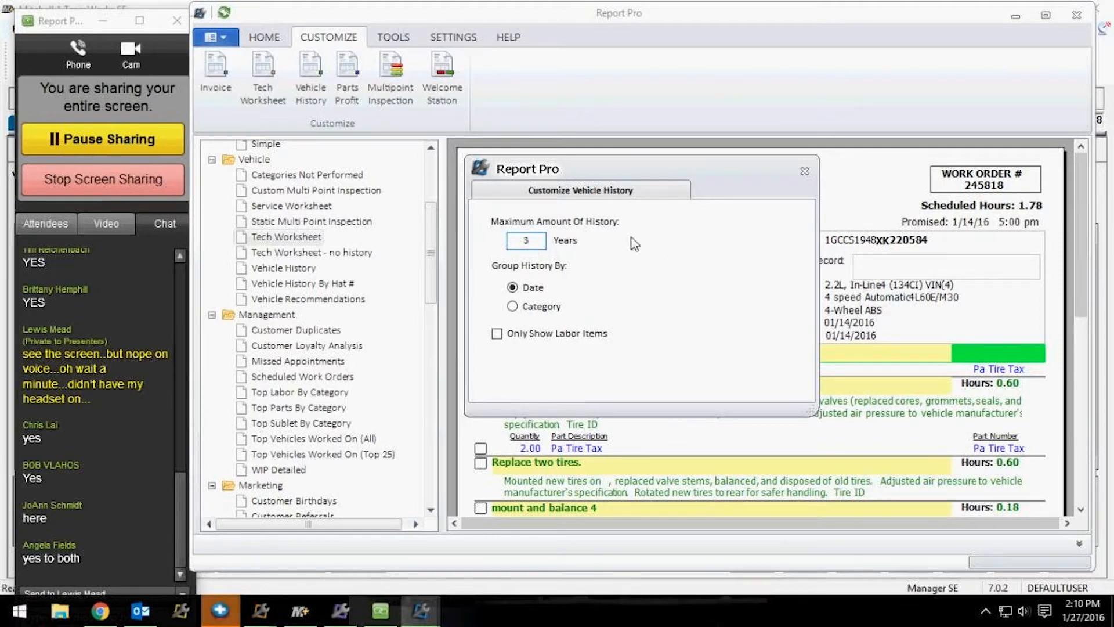
left_click_drag(541, 251, 509, 251)
type("10")
double_click(518, 249)
type("3")
left_click_drag(538, 241, 498, 247)
type("1")
left_click(805, 171)
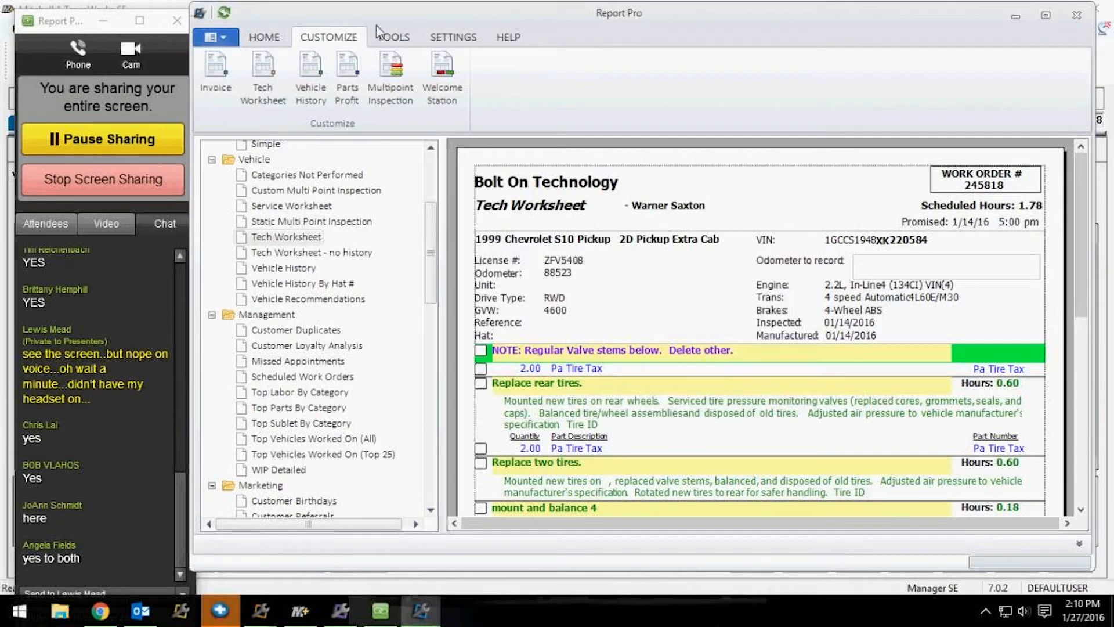
Browse the report list through the Management, Marketing and Accounting categories and return to the Invoice reports.
left_click(256, 40)
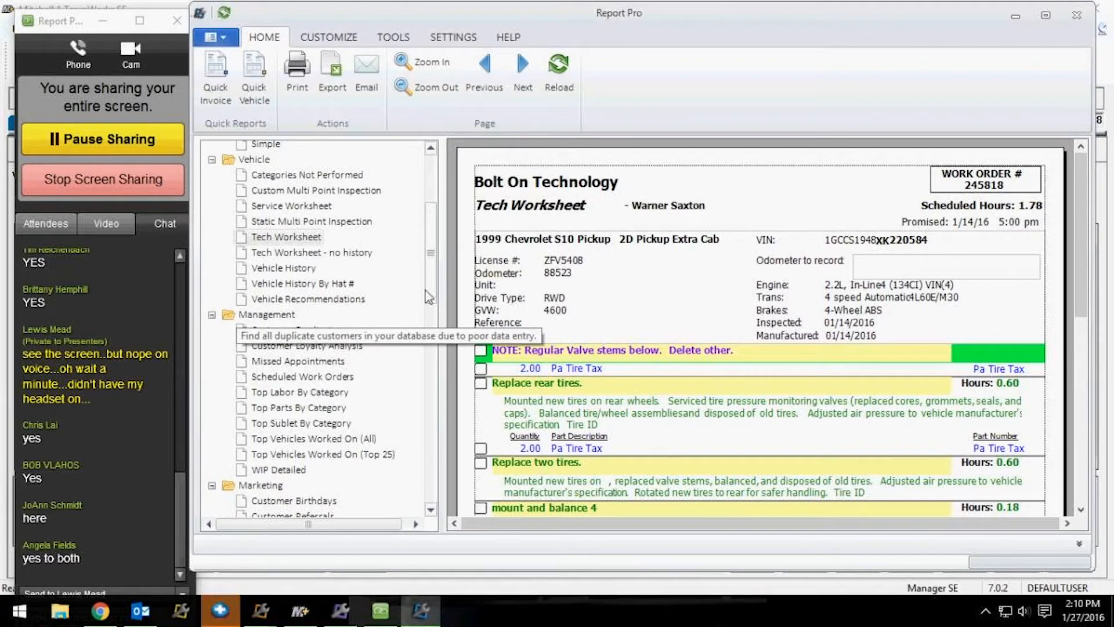
left_click_drag(431, 281, 415, 409)
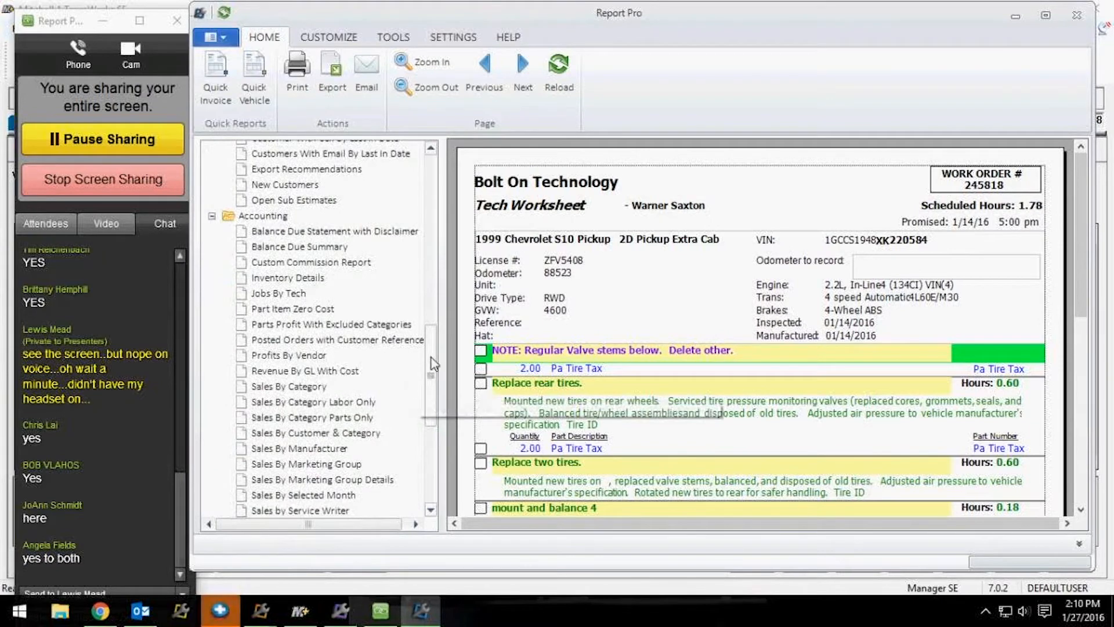
left_click_drag(434, 359, 428, 174)
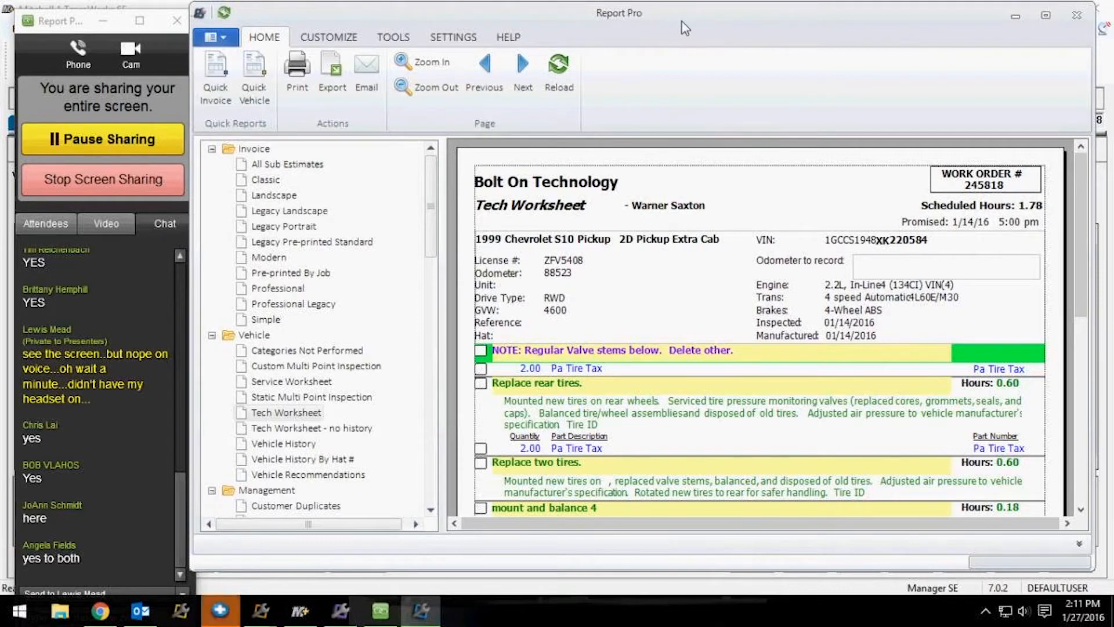
Open the Query Builder tool and define a new query named test without a description.
left_click(306, 43)
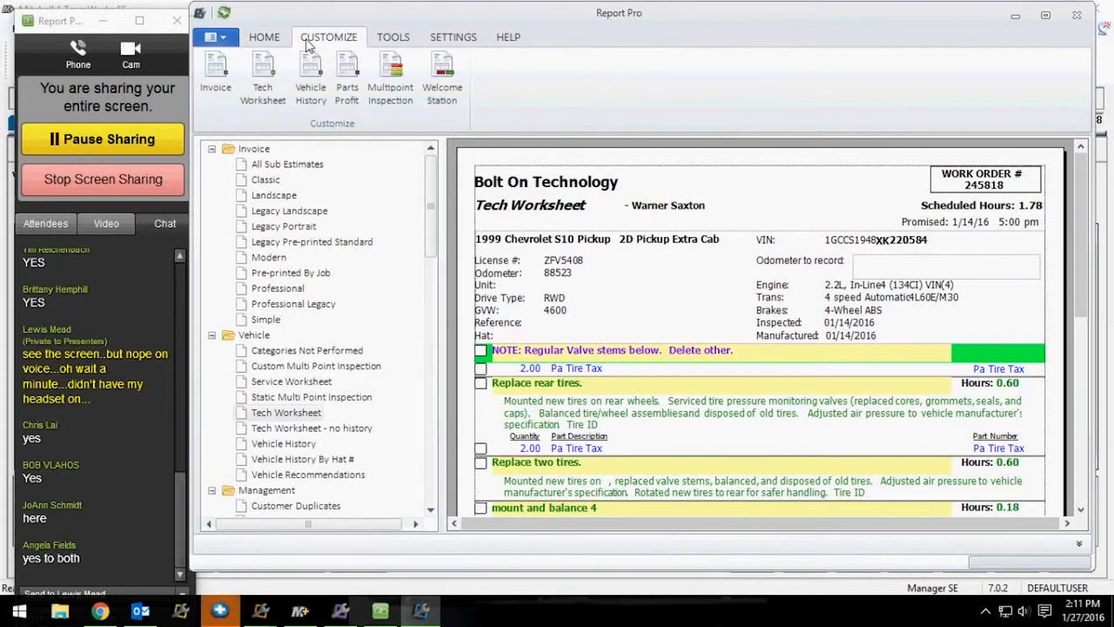
left_click(395, 41)
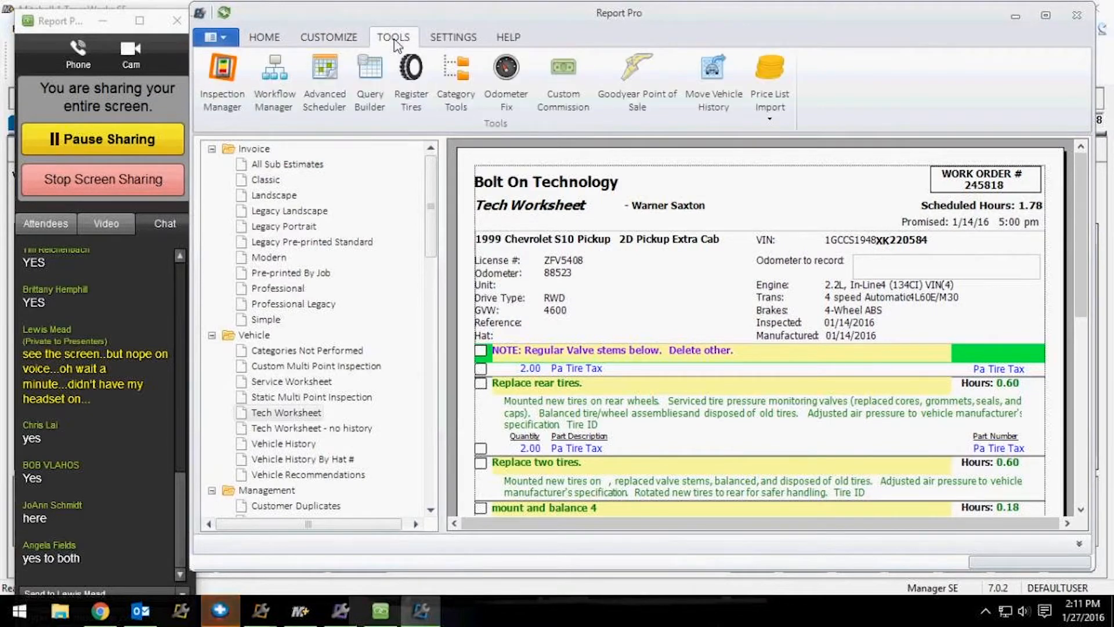
left_click(371, 72)
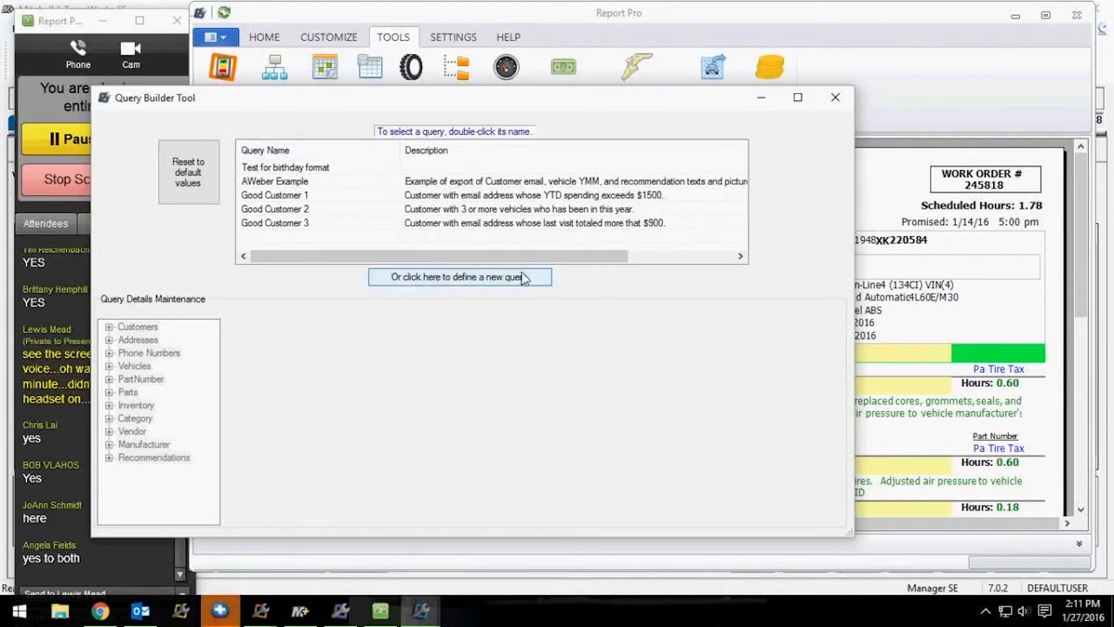
left_click(475, 278)
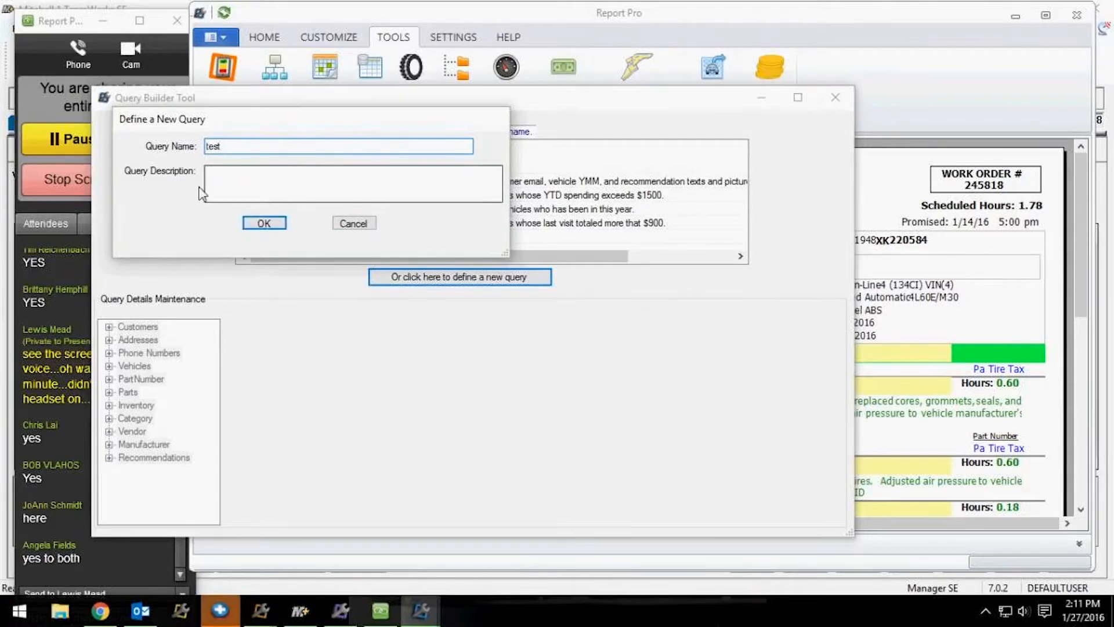
left_click(267, 223)
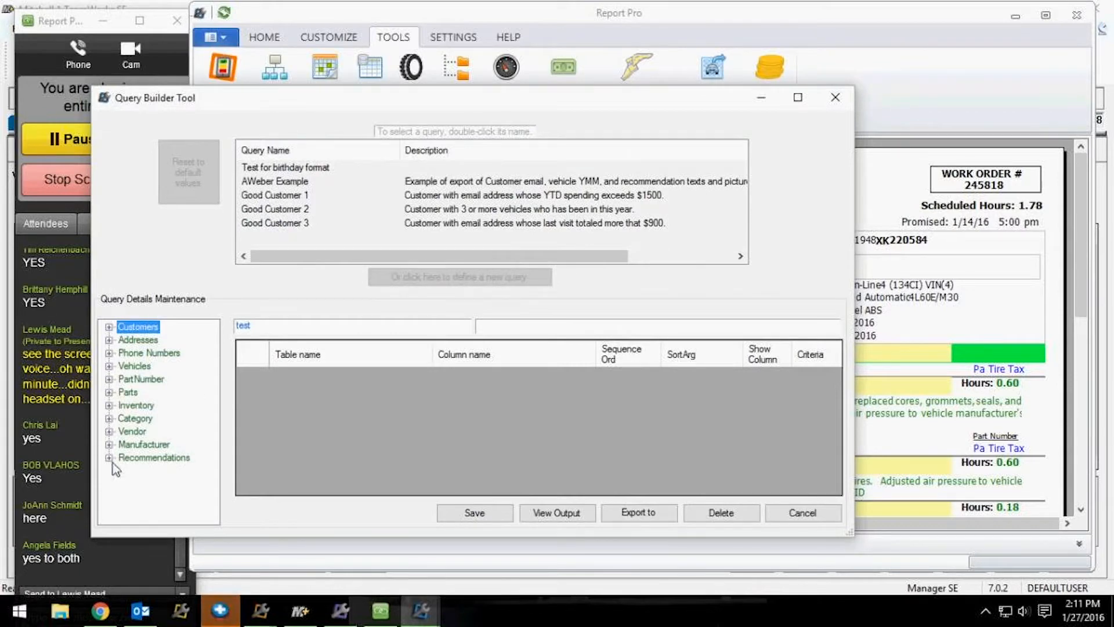
Add the FirstName and LastName columns from the Customers table to the test query.
left_click(110, 327)
left_click(162, 341)
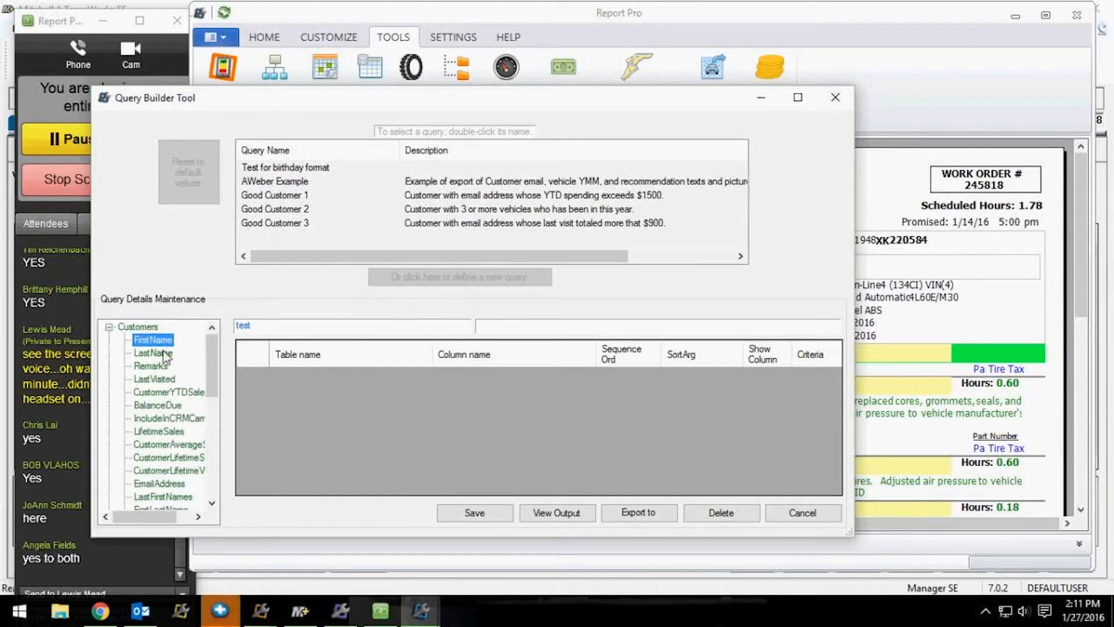
double_click(162, 342)
double_click(162, 354)
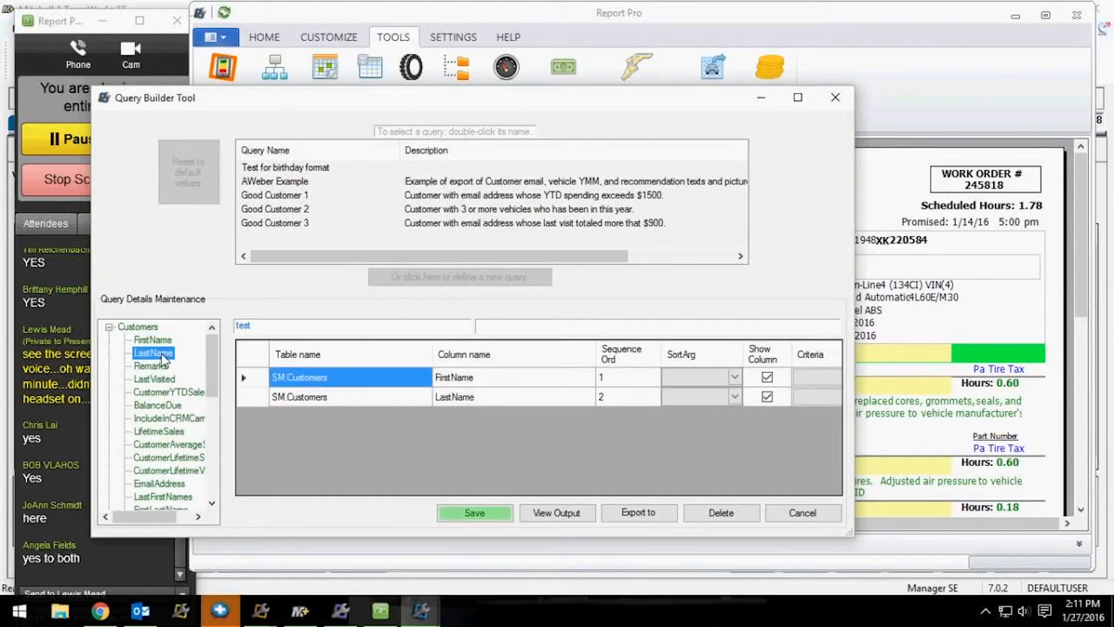
Add the CustomerYTDSales column from the Customers table and the Cellular column from Phone Numbers to the test query.
left_click(163, 393)
double_click(162, 394)
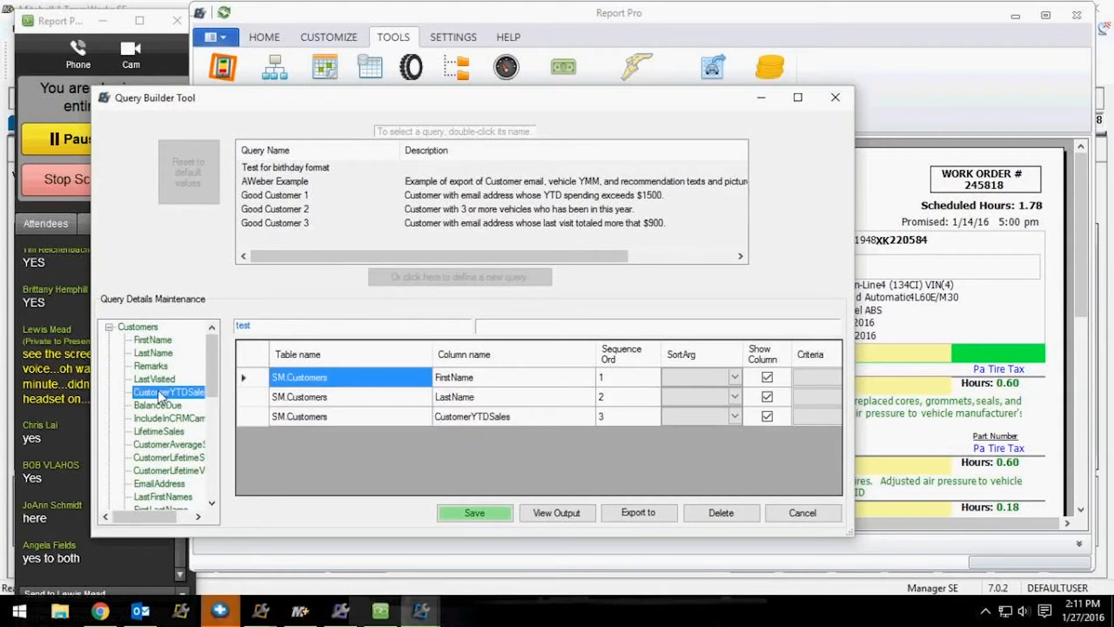
left_click(109, 327)
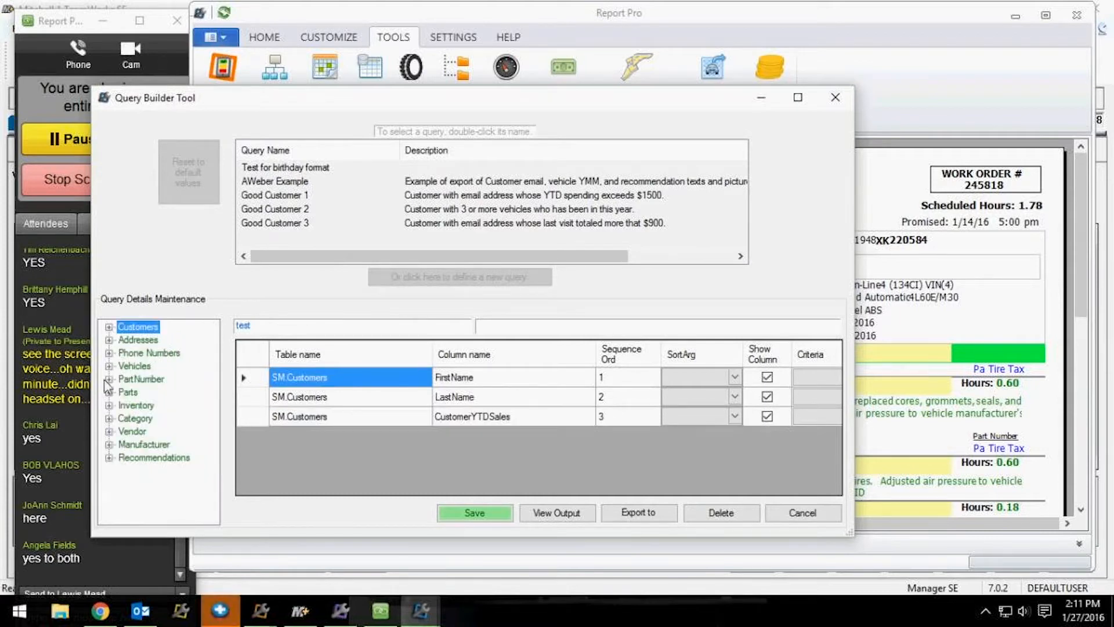
left_click(109, 353)
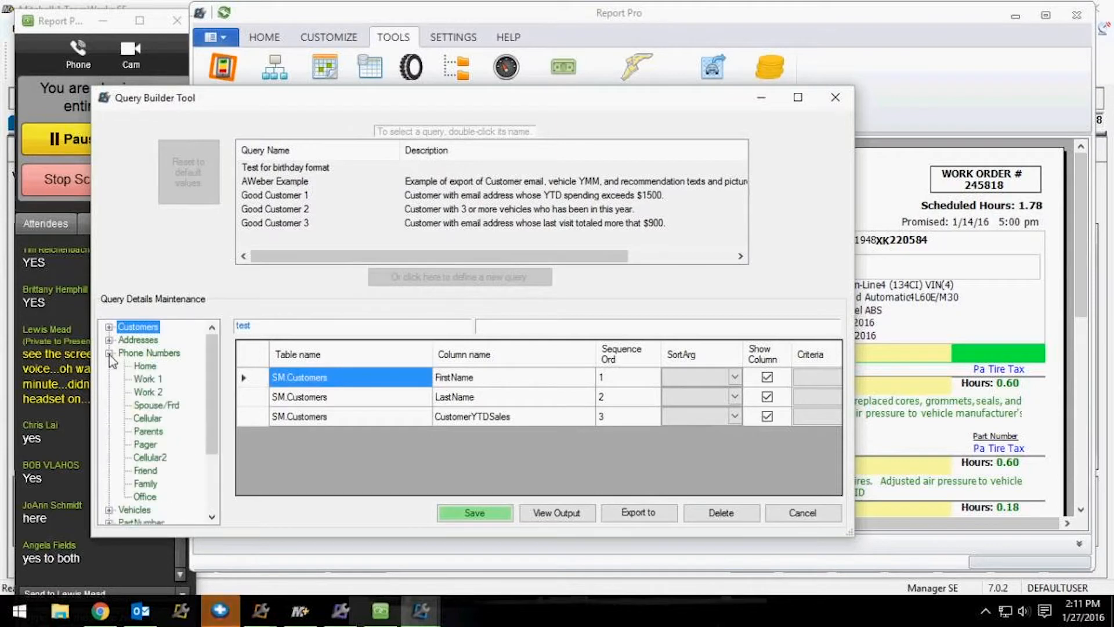
double_click(142, 418)
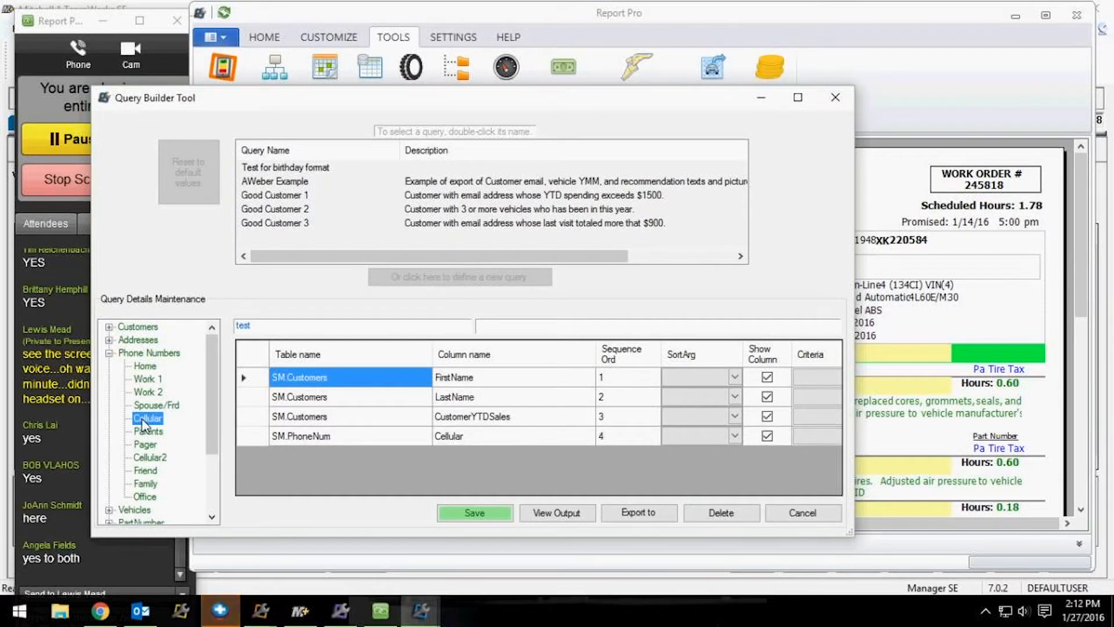
View the test query's output, look through the customer rows, and close both the output and the Query Builder.
left_click(557, 516)
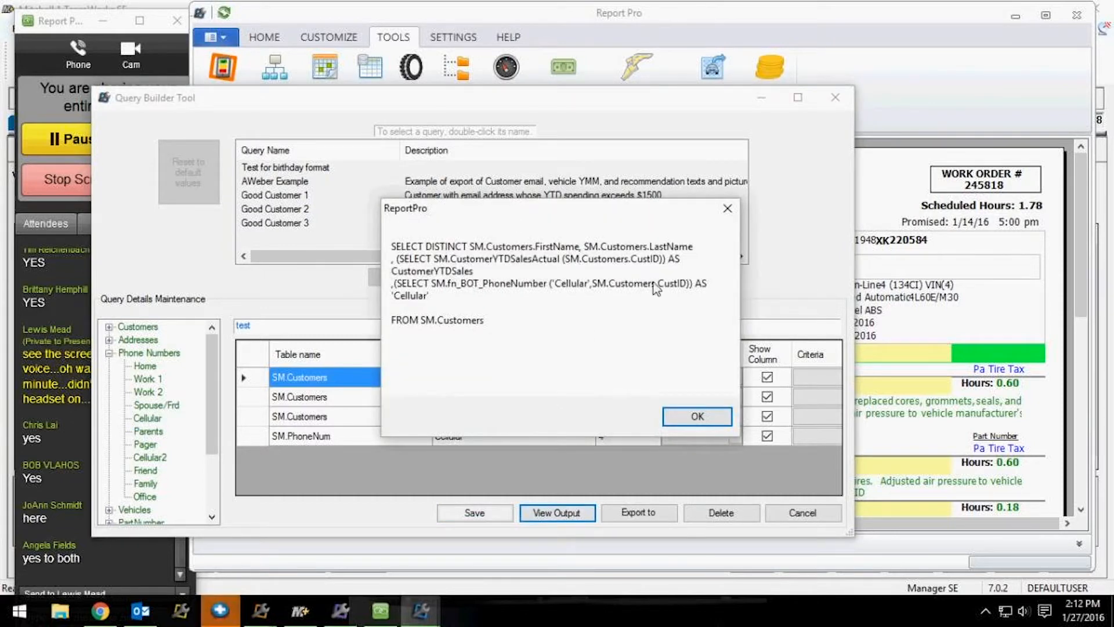
left_click(707, 418)
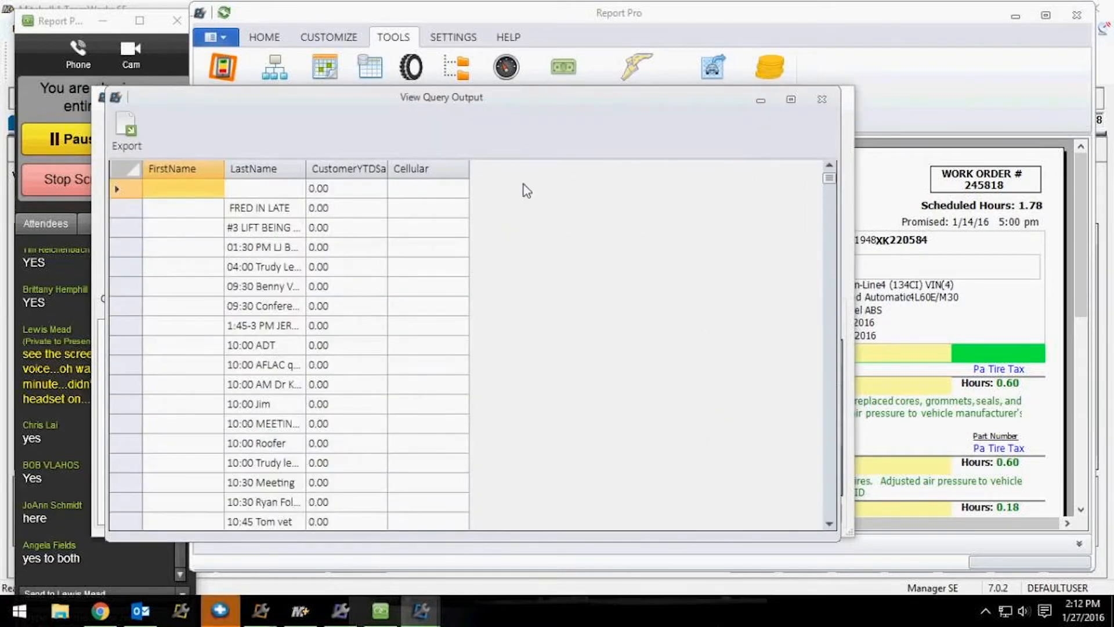
left_click_drag(834, 185, 834, 247)
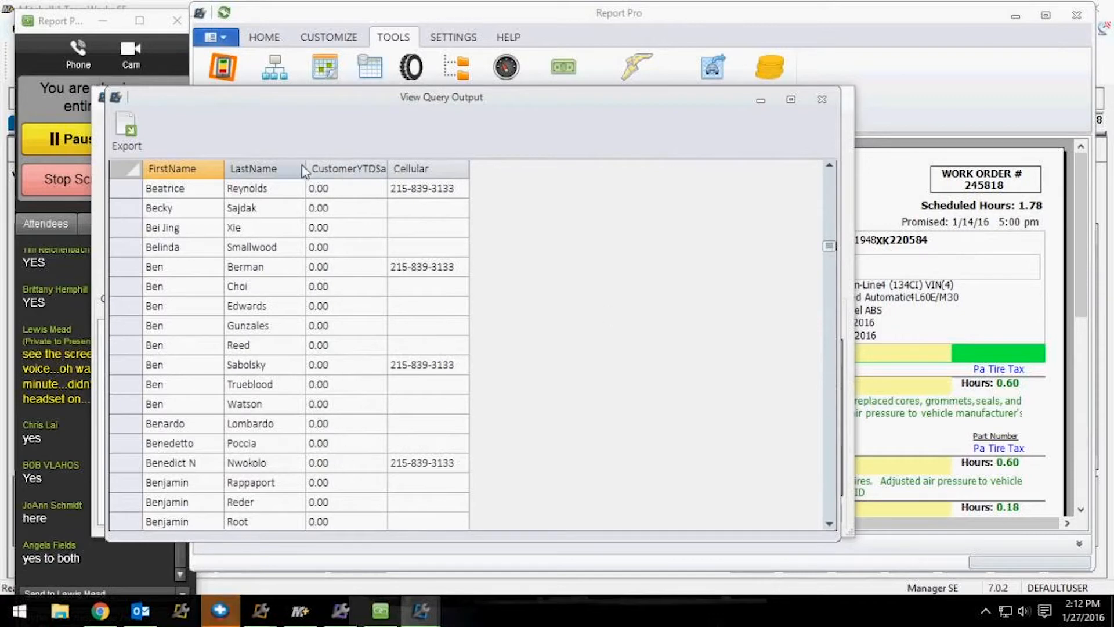
left_click_drag(833, 247, 840, 281)
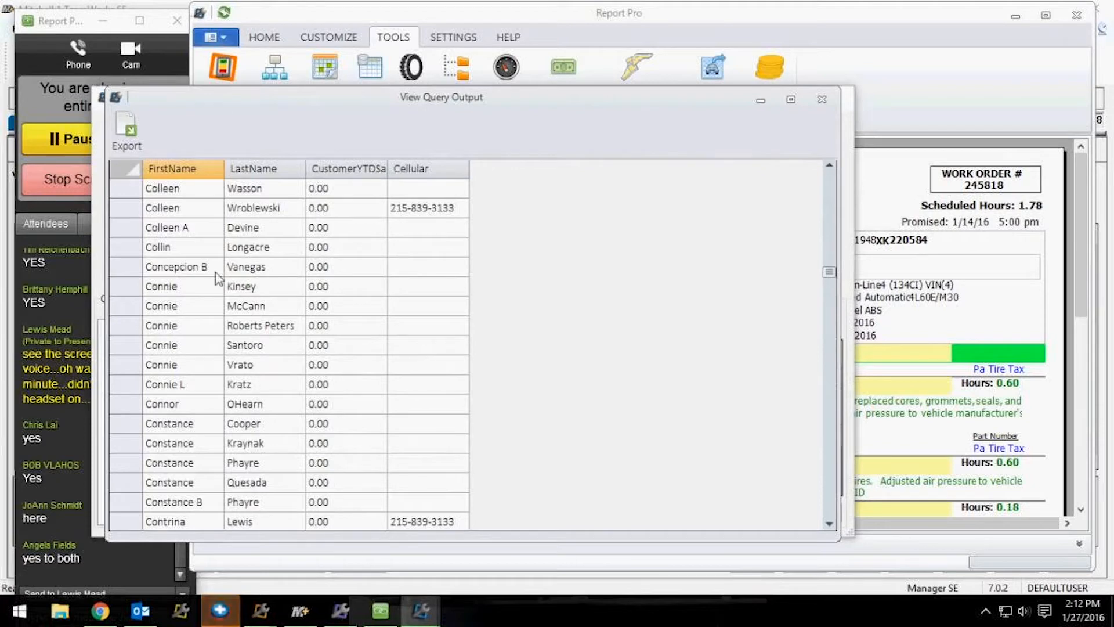
left_click(819, 101)
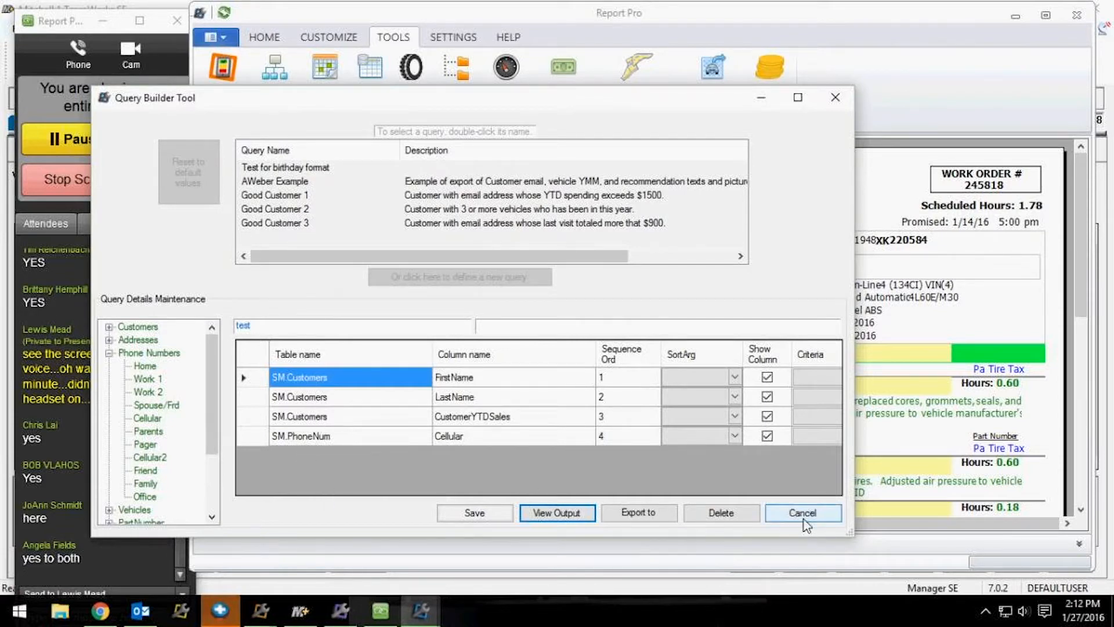
left_click(835, 97)
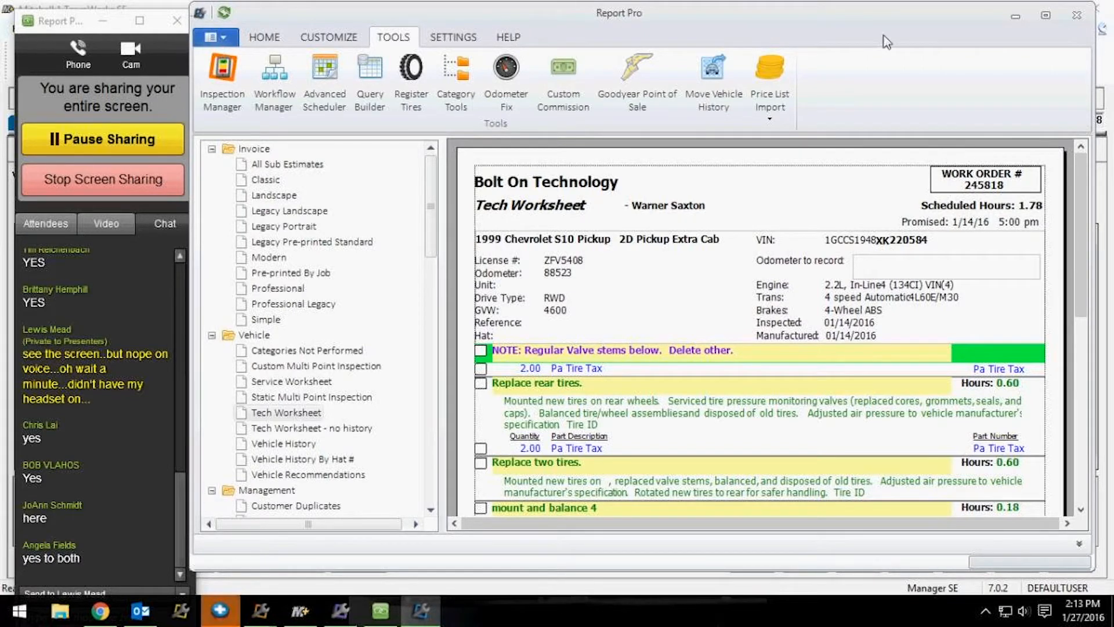
Dismiss the incoming call notifications and display the Modern invoice report.
left_click(270, 40)
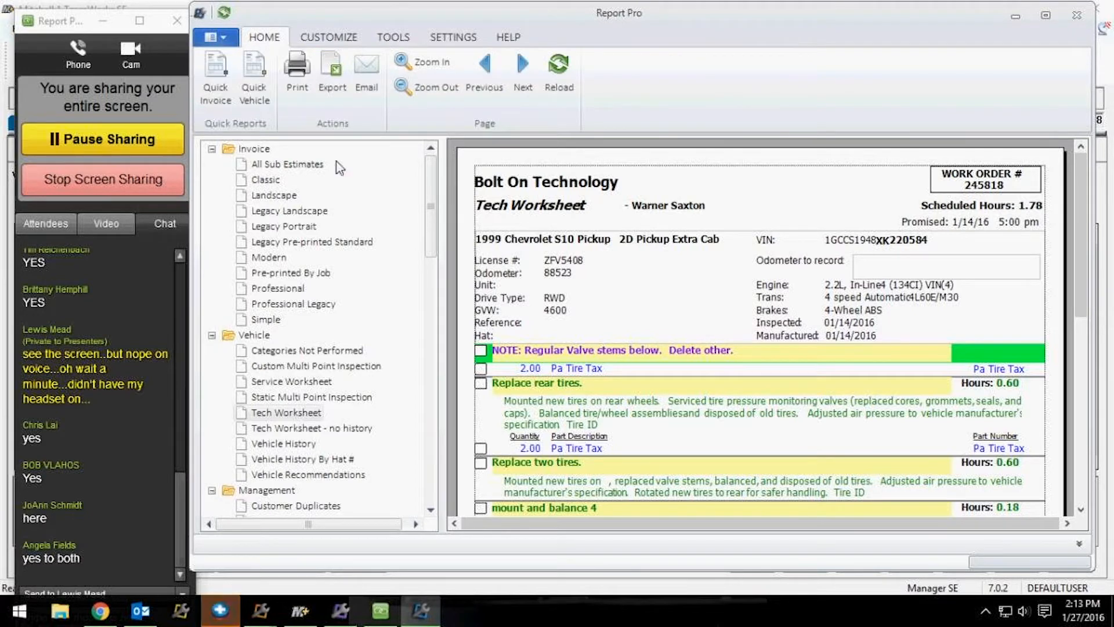
left_click(209, 71)
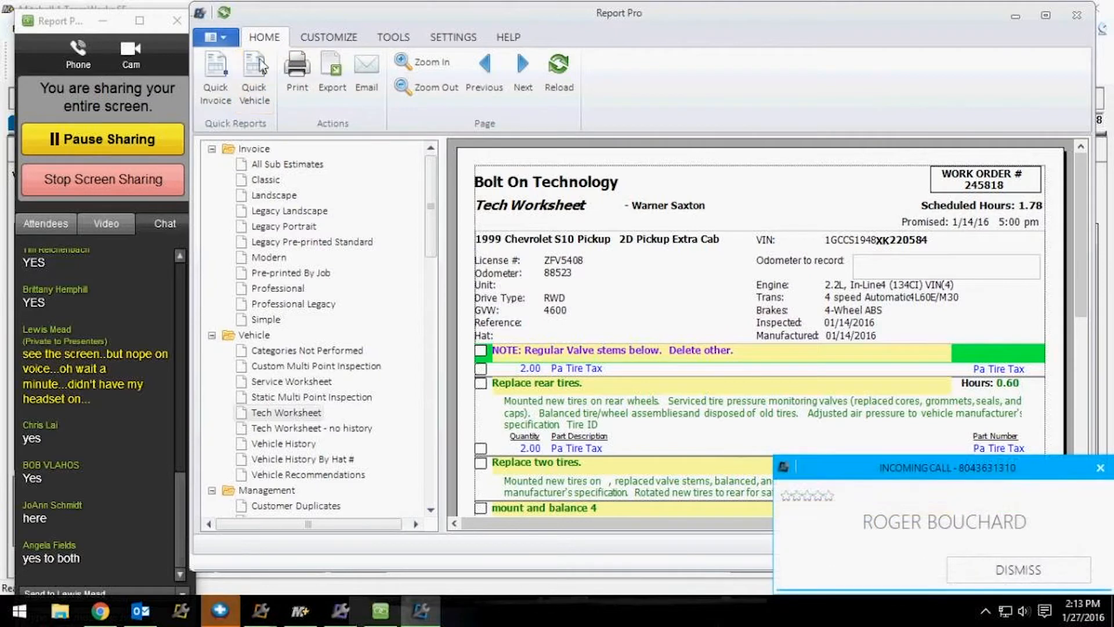
left_click(1102, 470)
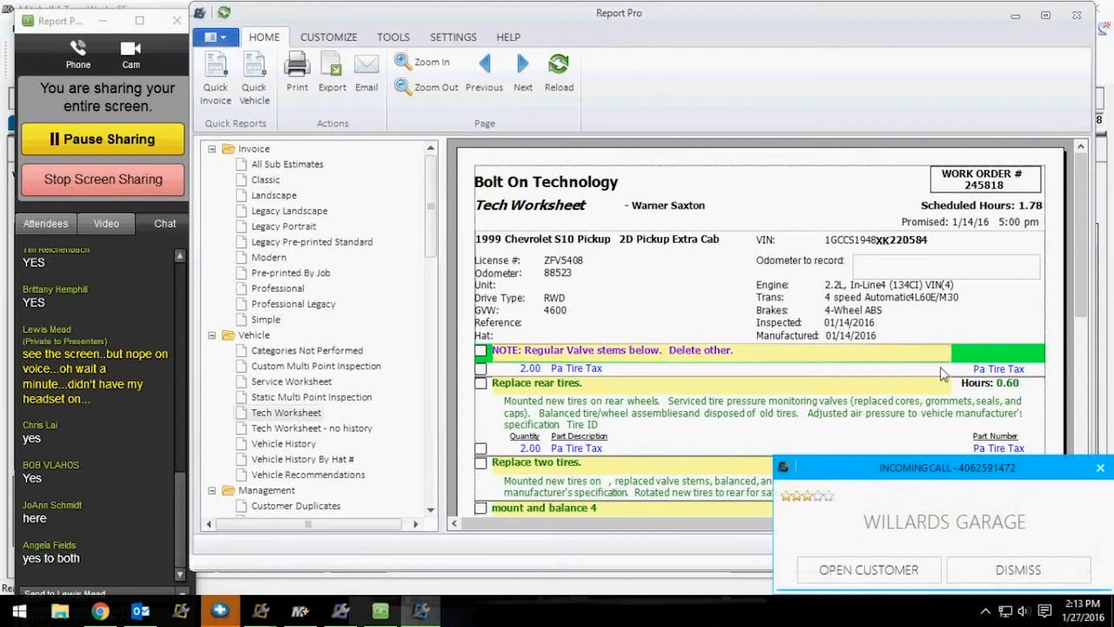
left_click(1101, 467)
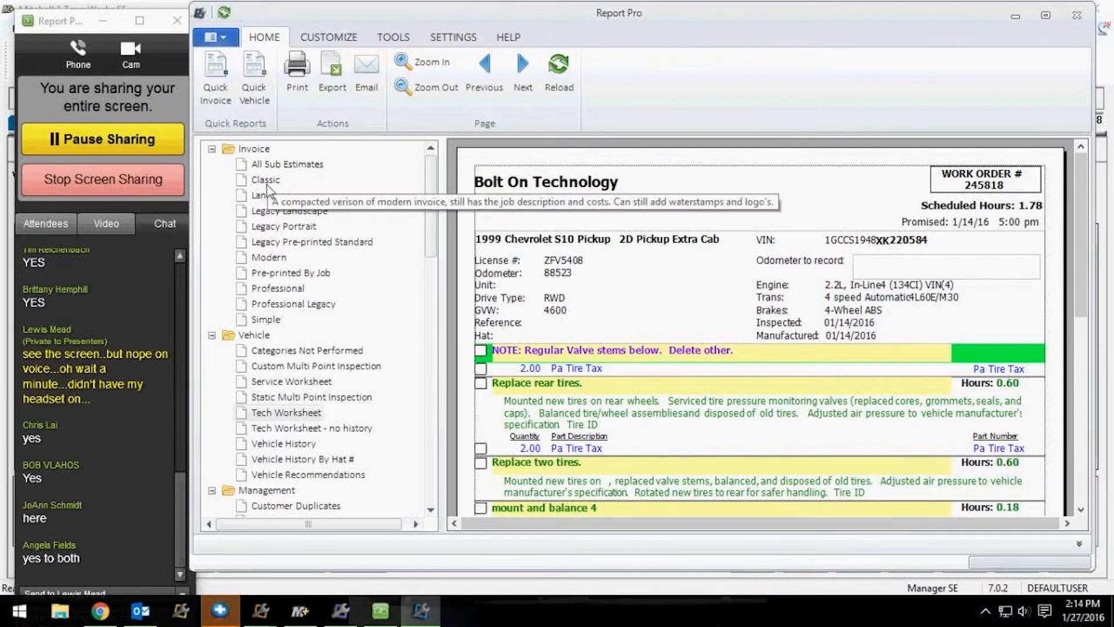
left_click(266, 258)
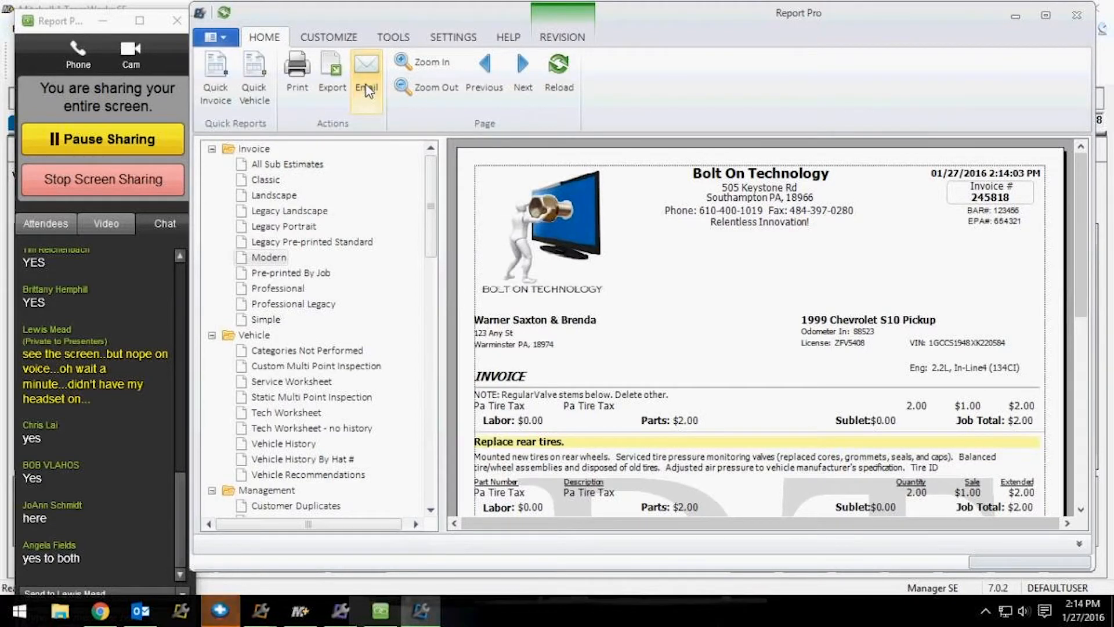
Examine the Email Setup Wizard and the email settings, leaving both without entering any account details.
left_click(464, 41)
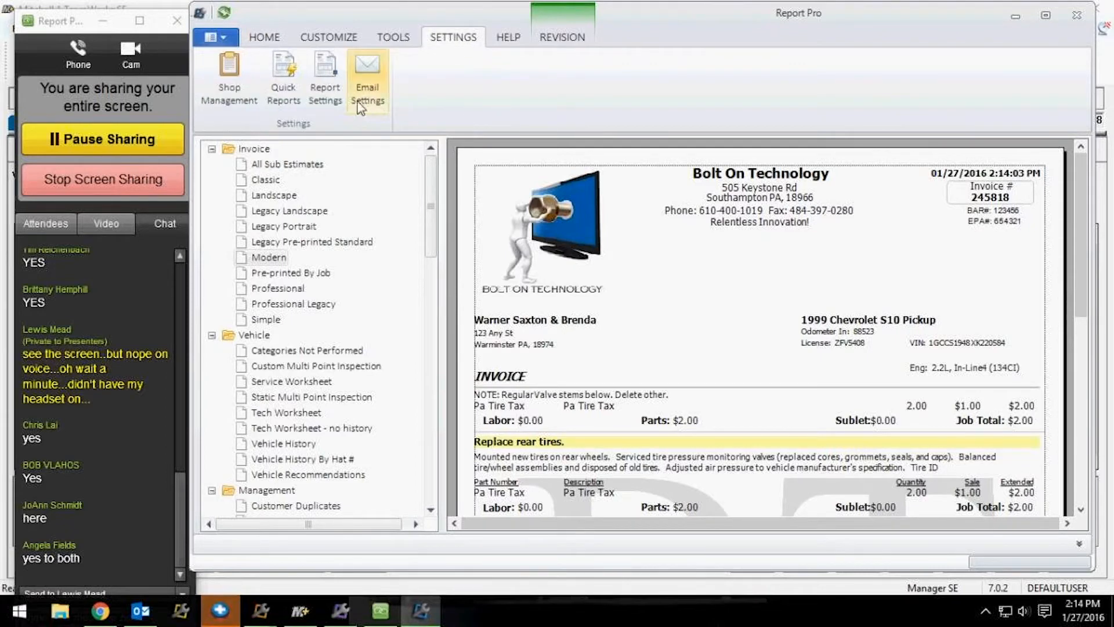
left_click(367, 68)
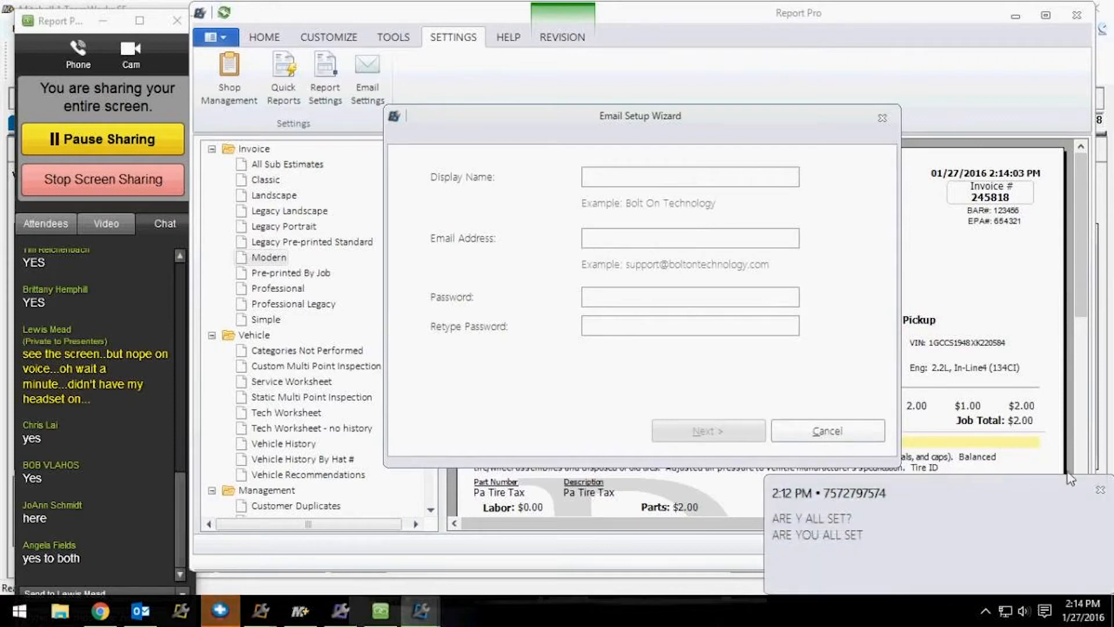
left_click(1100, 490)
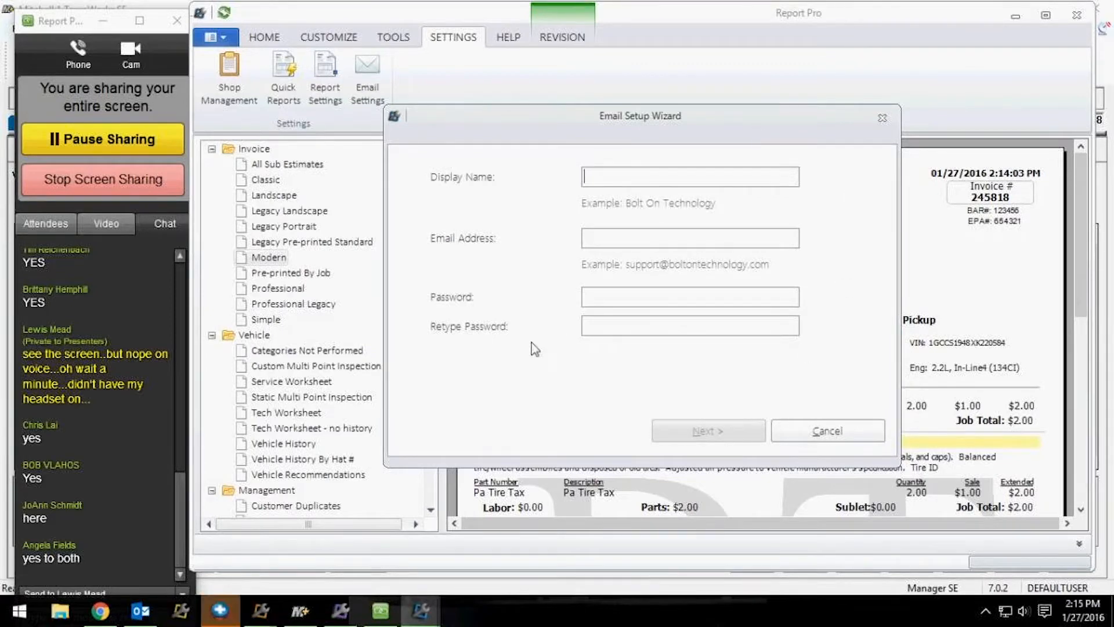
left_click(828, 431)
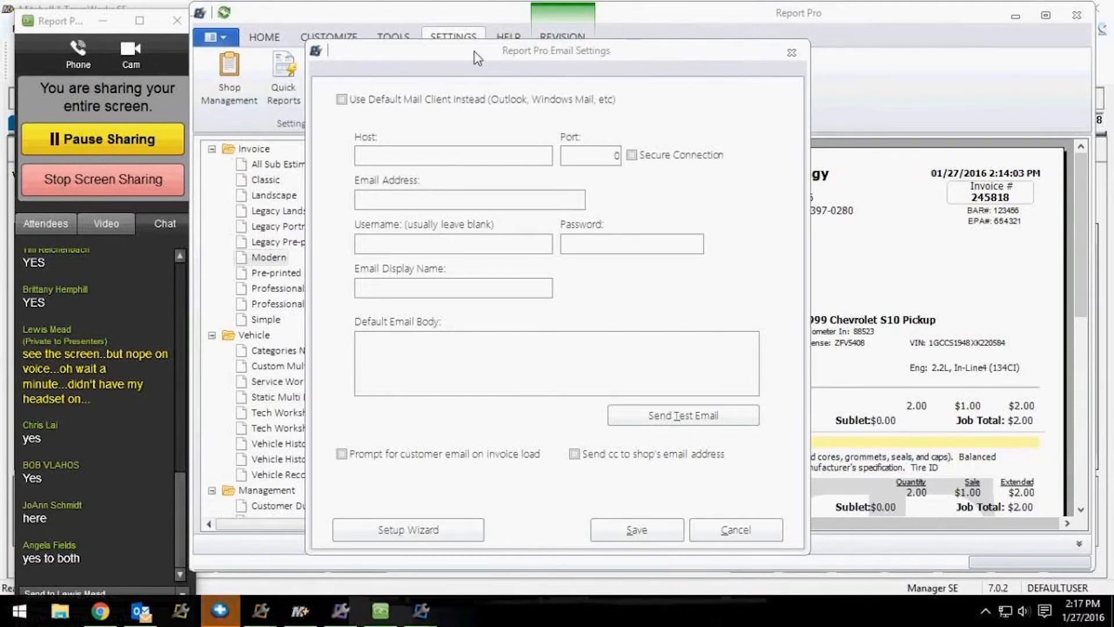
left_click(791, 52)
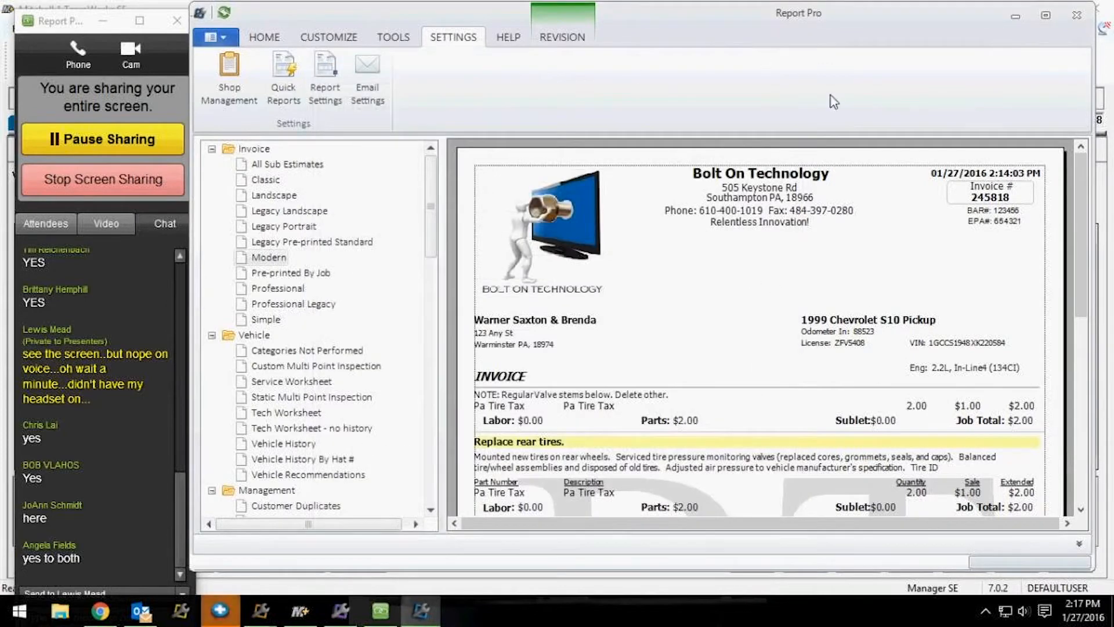
Open the invoice customization and enlarge its window to show more of the header options.
left_click(249, 40)
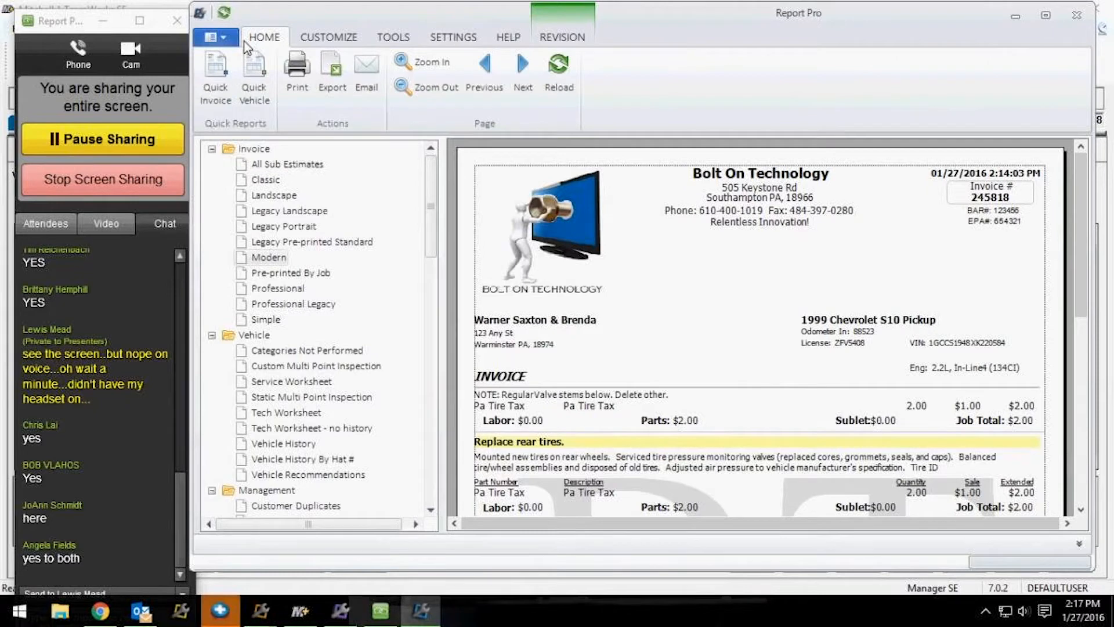
left_click(323, 40)
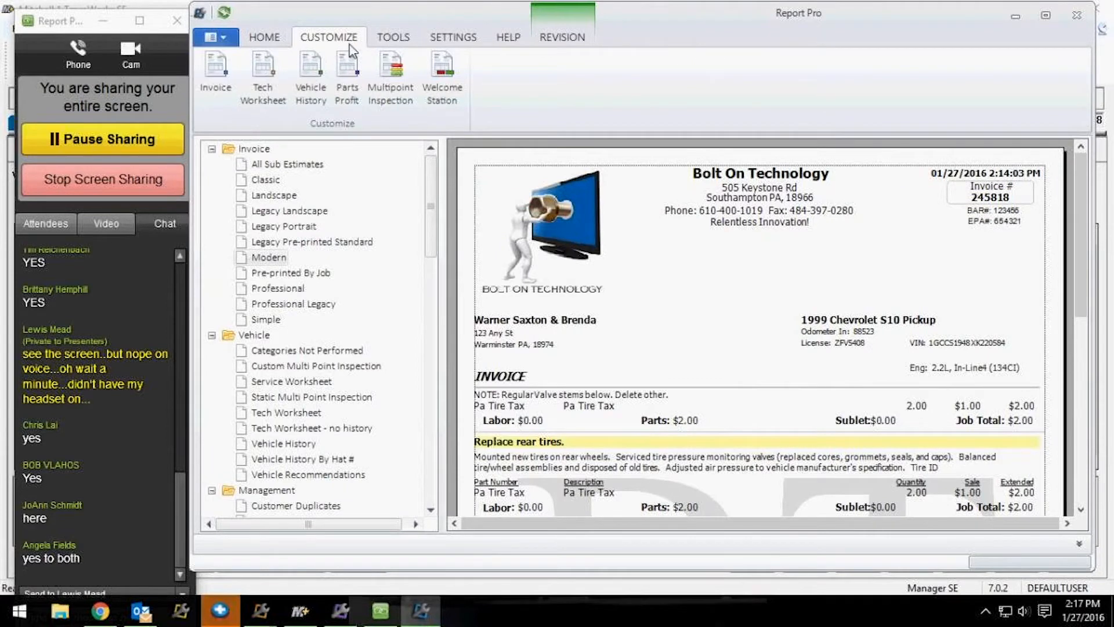
left_click(214, 73)
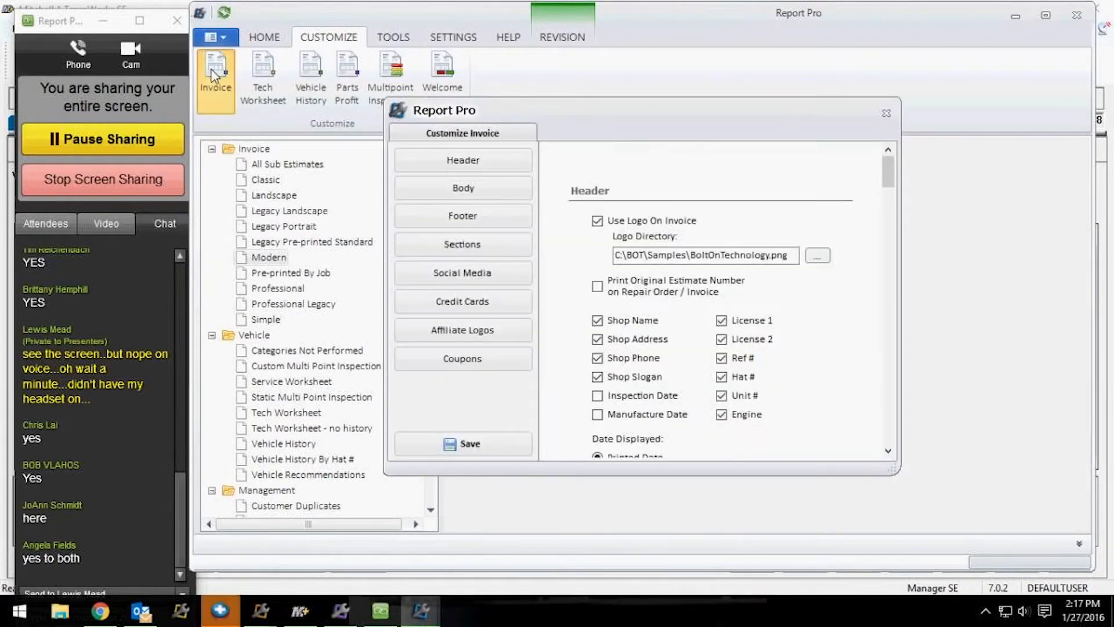
left_click_drag(577, 98, 578, 22)
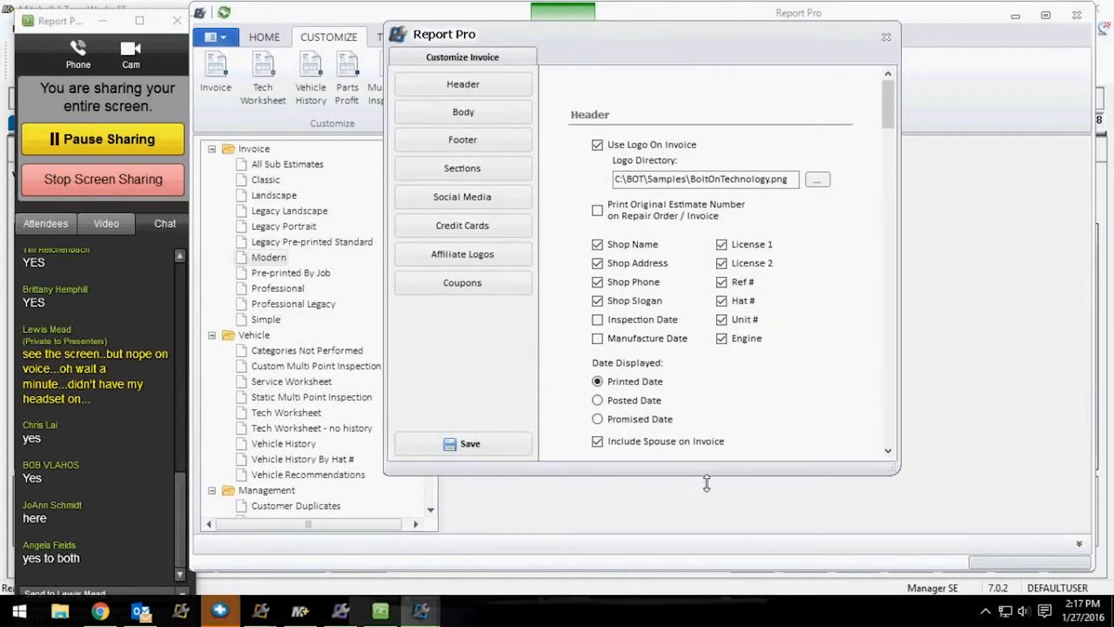
left_click_drag(708, 476, 713, 528)
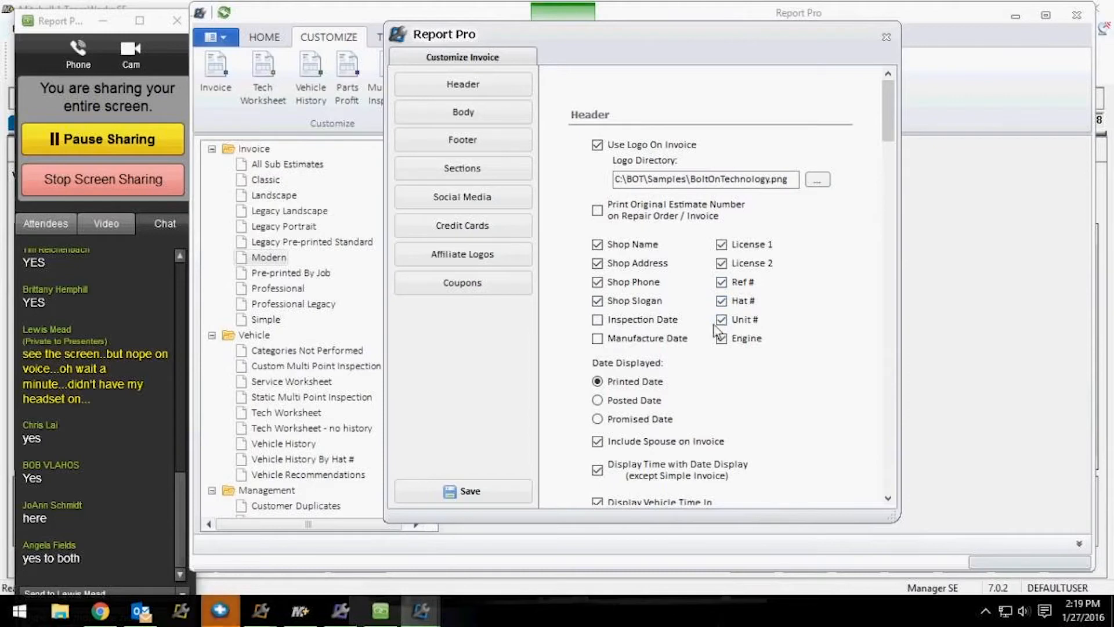
Exclude Ref # and Hat # from the invoice header, keeping Unit # included.
left_click(721, 282)
left_click(722, 301)
left_click(721, 319)
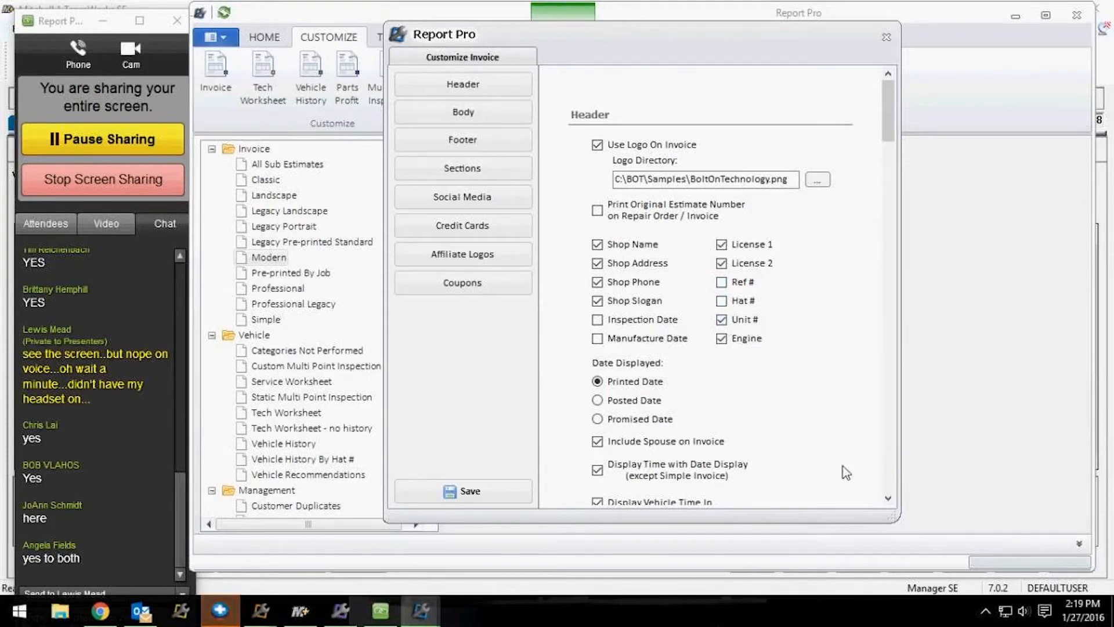
Try black as the website link color in the invoice footer, and settle on bright blue.
left_click(889, 498)
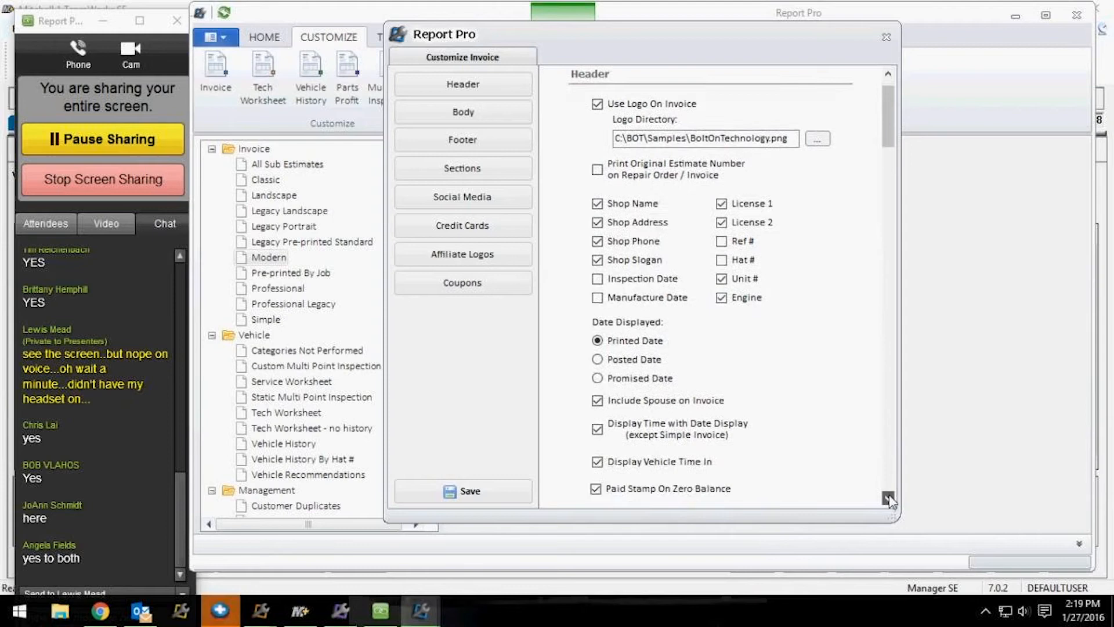
left_click_drag(889, 498, 888, 498)
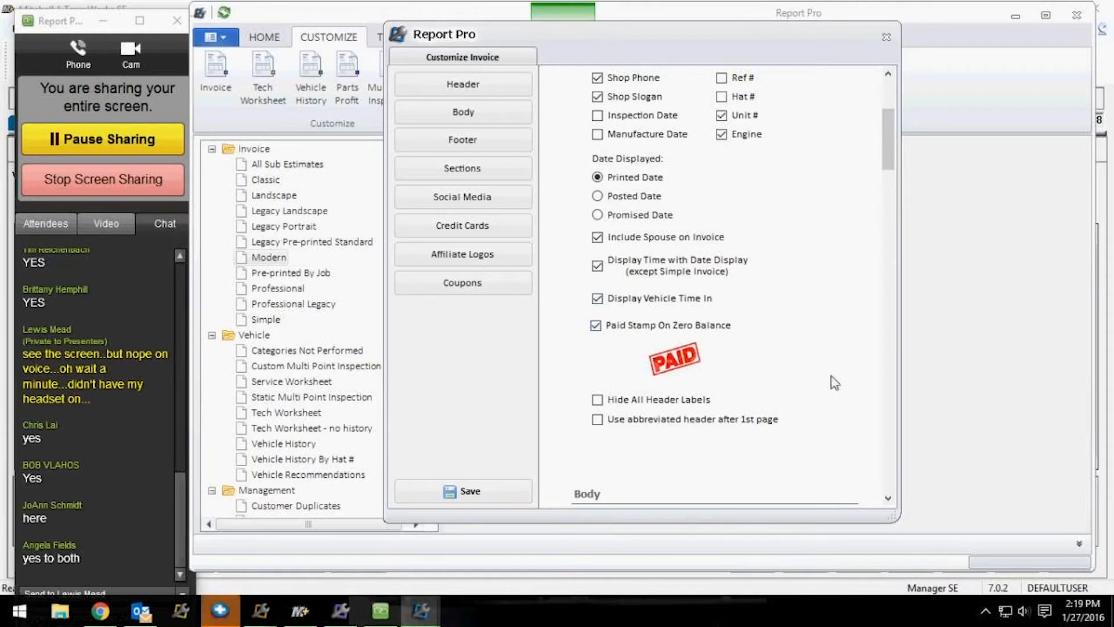
left_click_drag(890, 159, 896, 210)
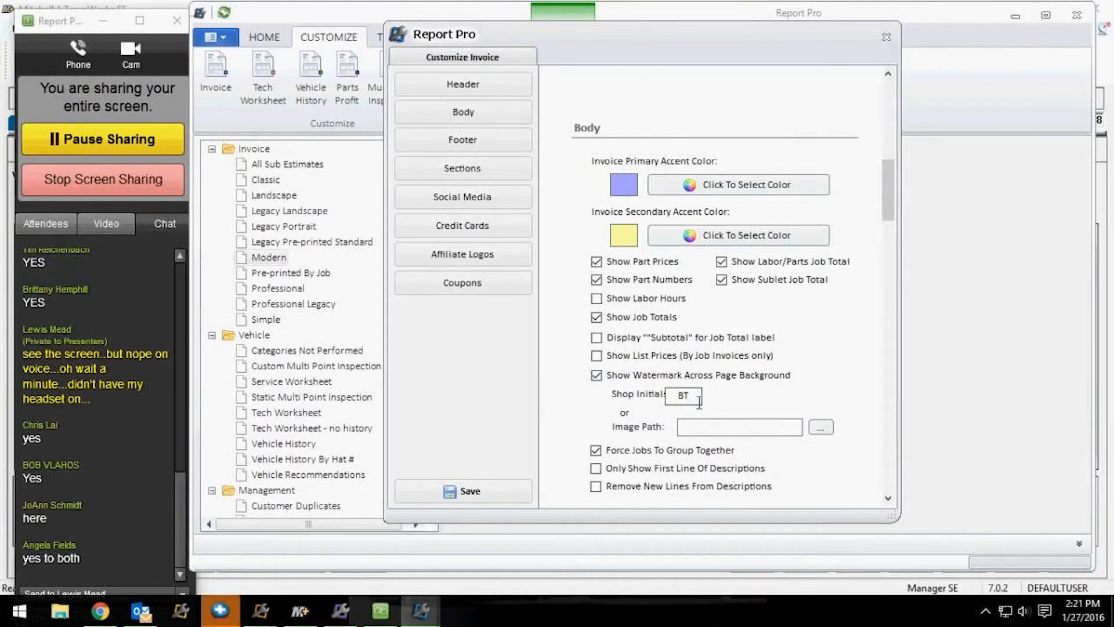
left_click_drag(888, 202, 893, 236)
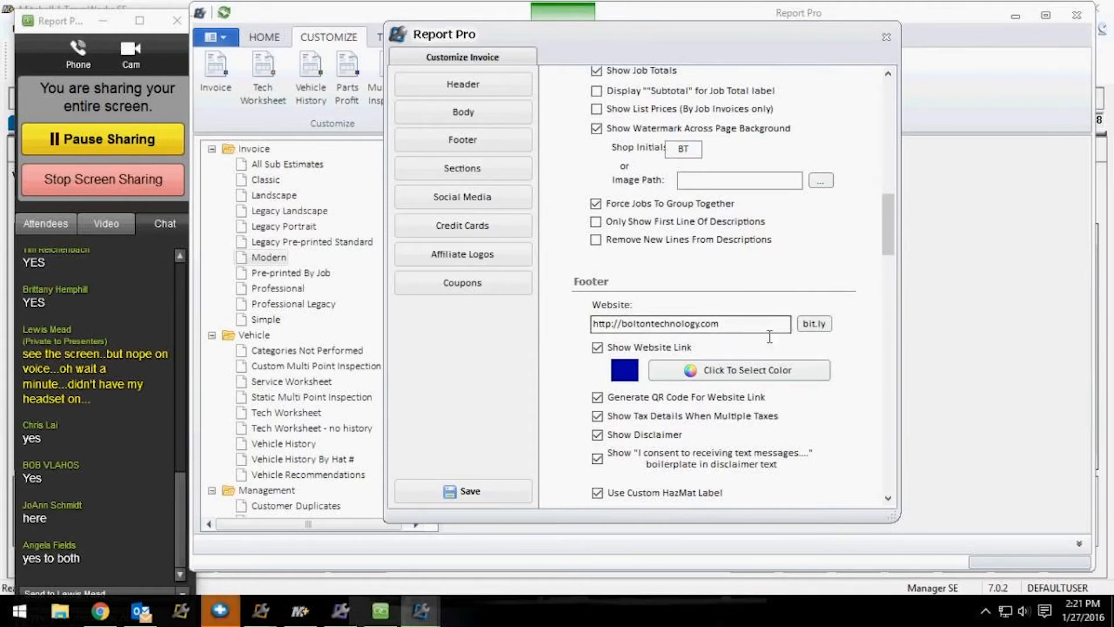
left_click(747, 371)
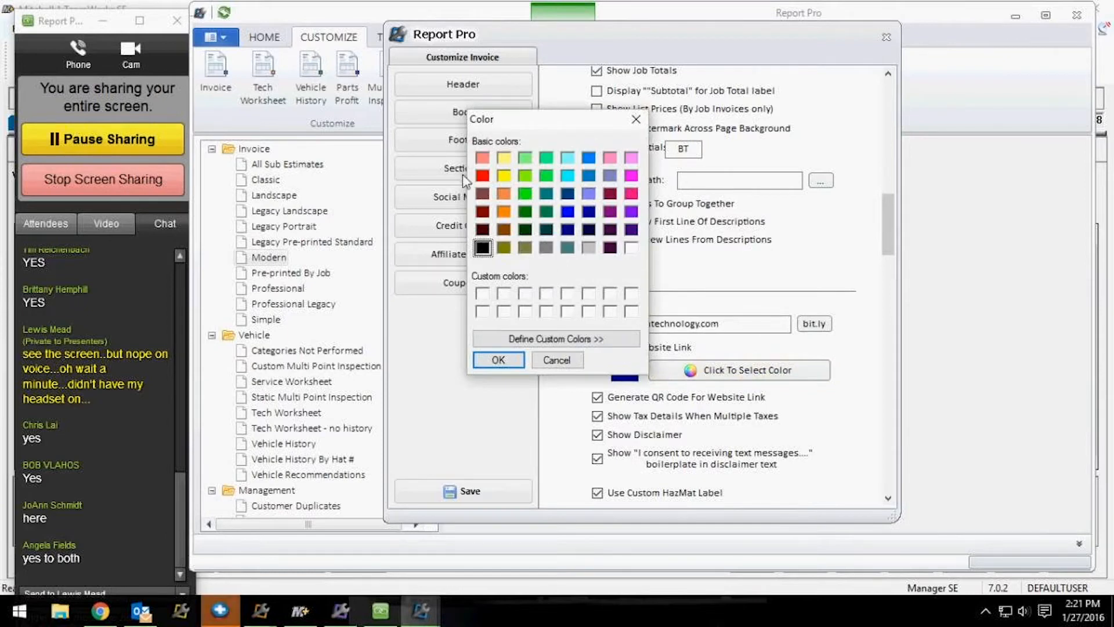
left_click(500, 361)
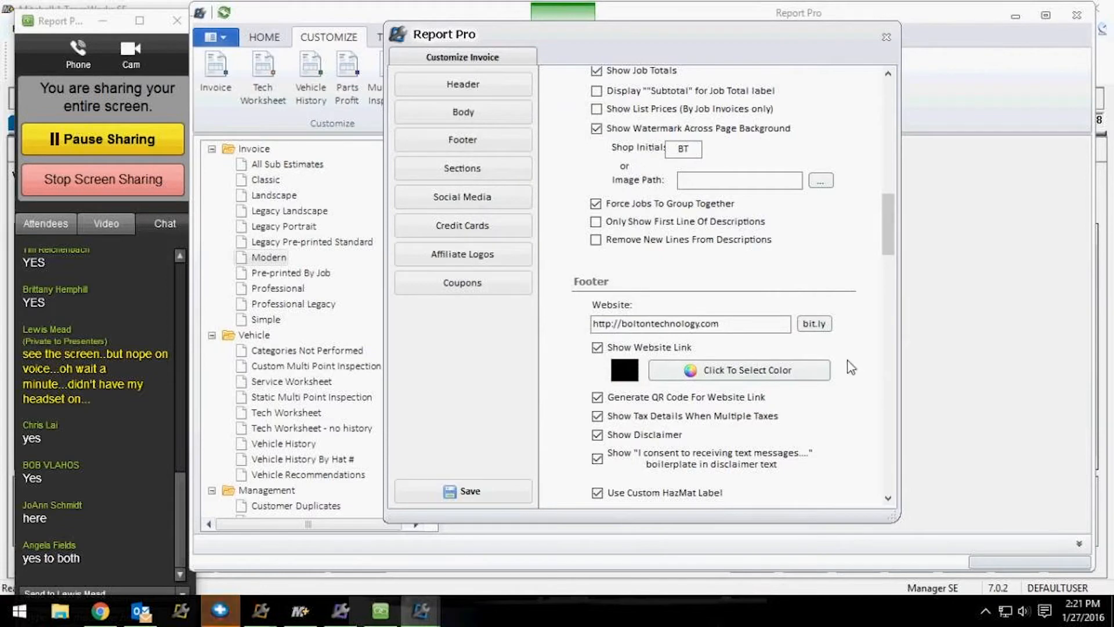
left_click(730, 376)
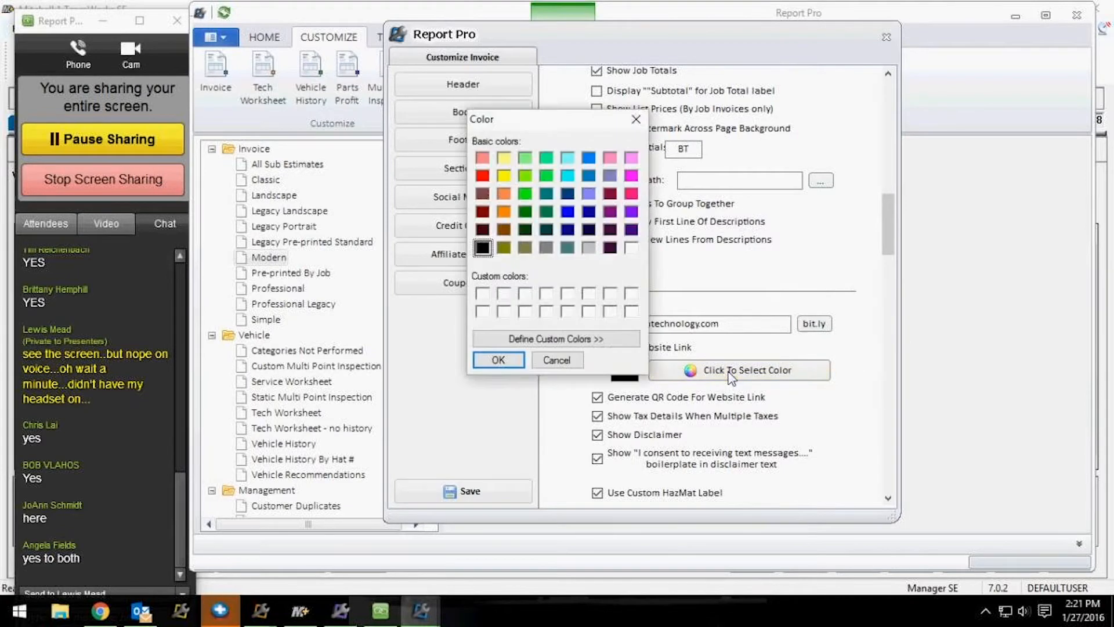
left_click(568, 212)
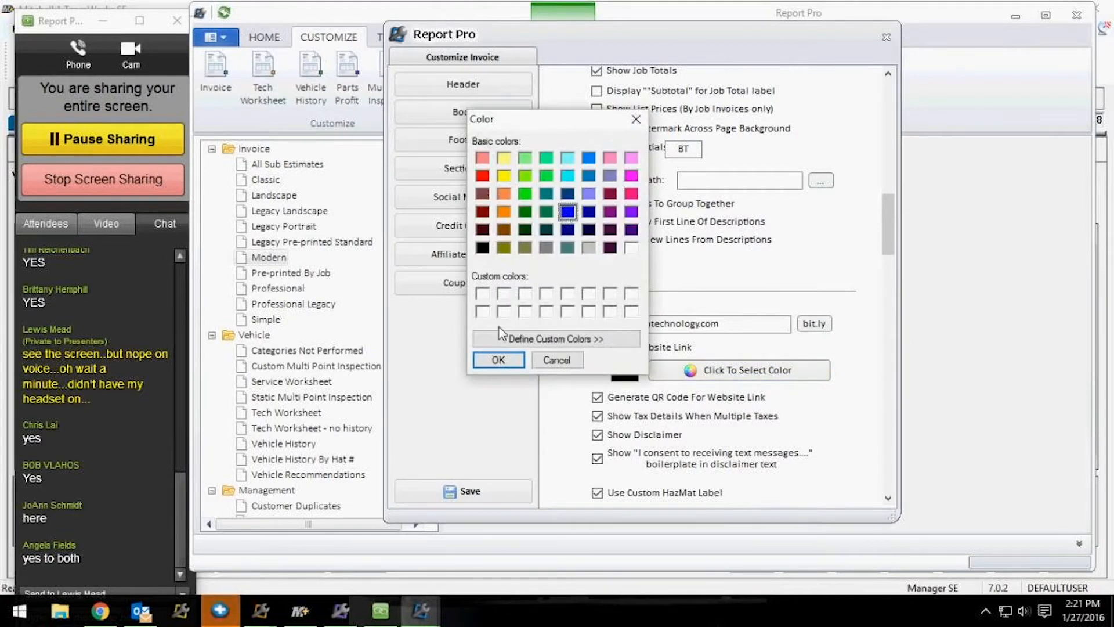
left_click(498, 359)
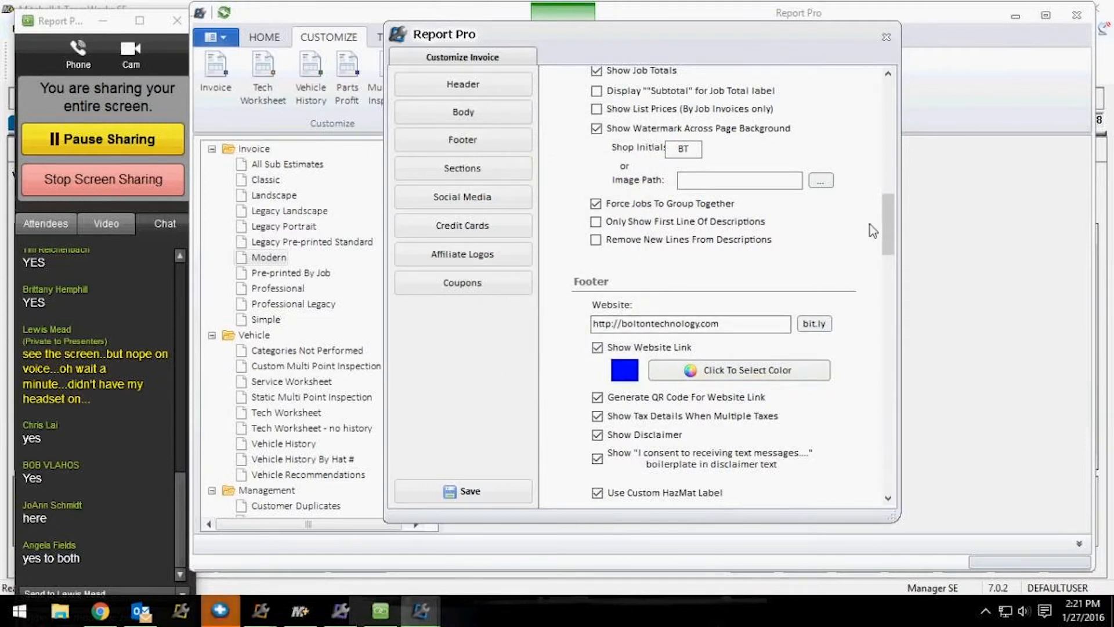
Review the invoice's footer and section options, and try including the fifth social media link before excluding it again.
left_click_drag(888, 215, 886, 229)
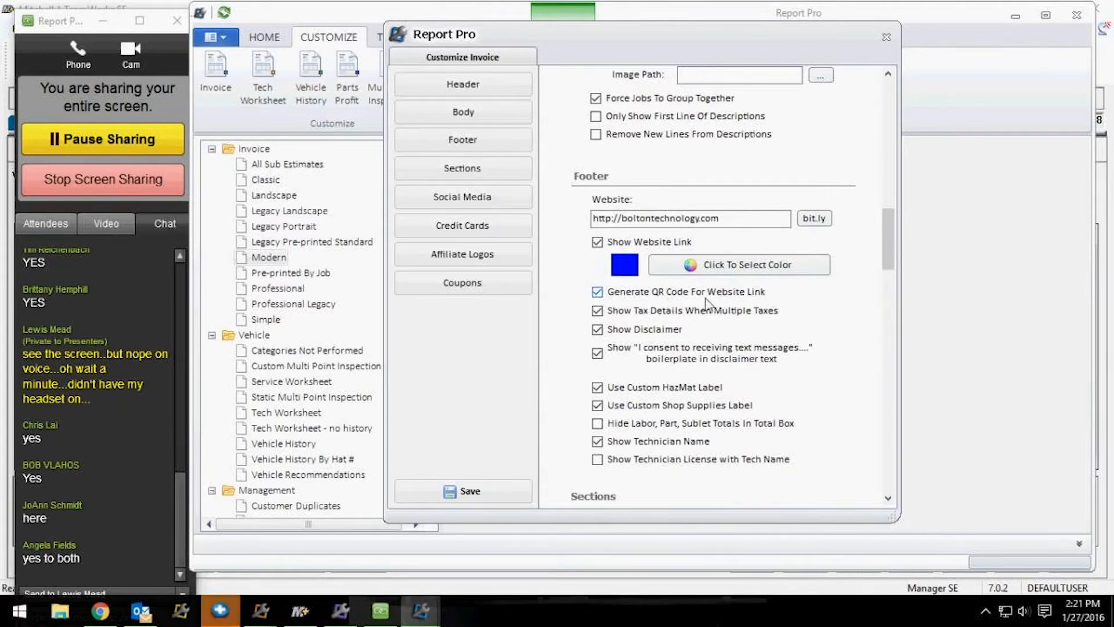
left_click_drag(890, 247, 888, 294)
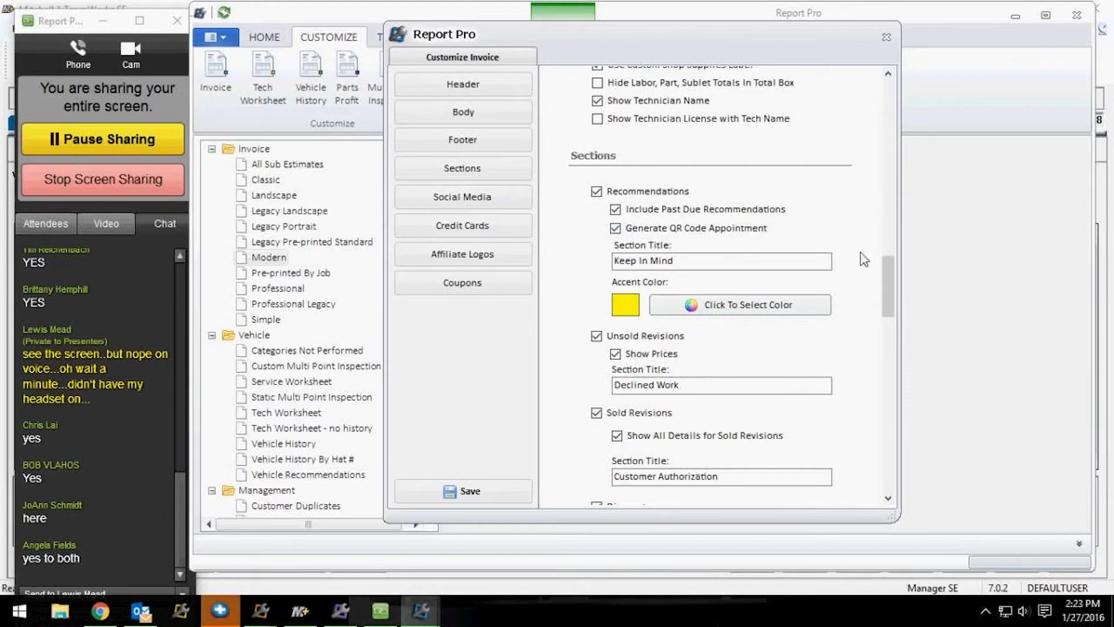
left_click_drag(883, 276, 883, 326)
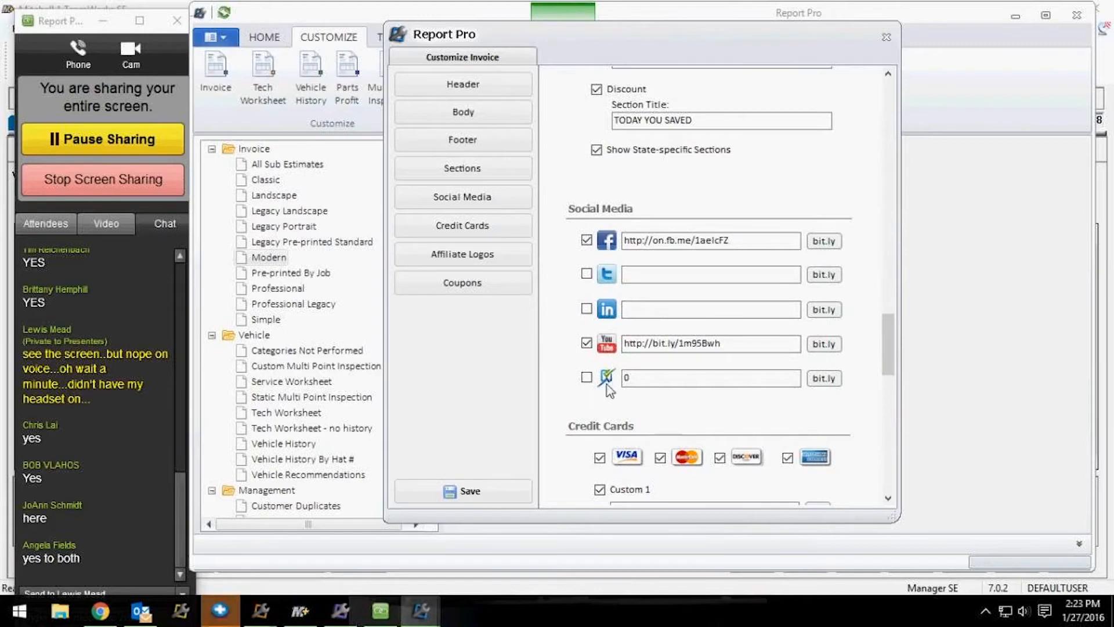
left_click(587, 378)
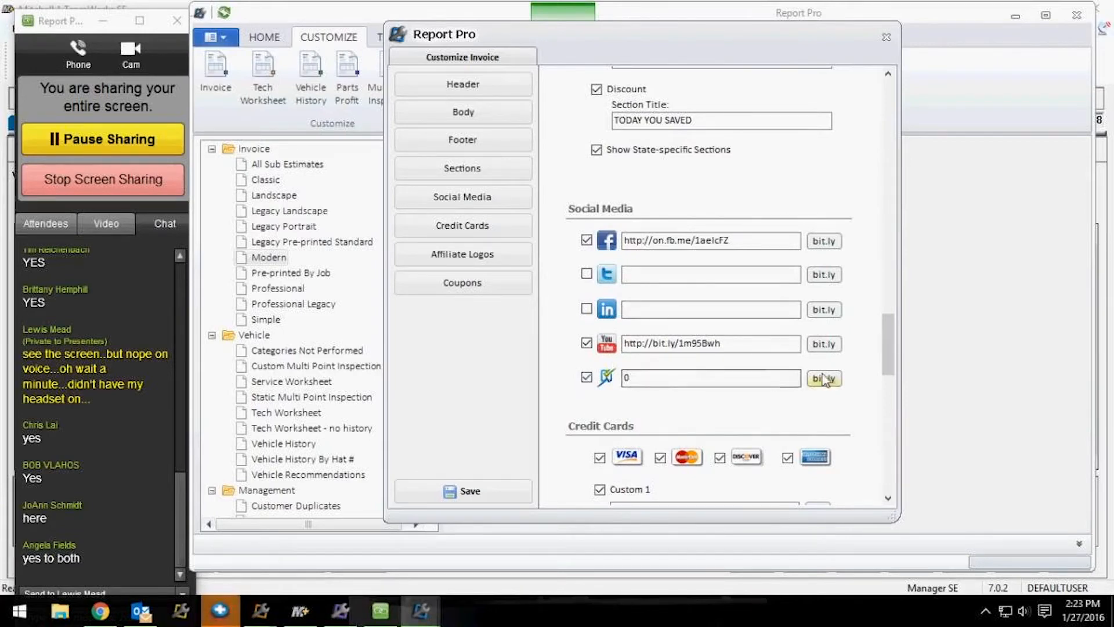
left_click(587, 377)
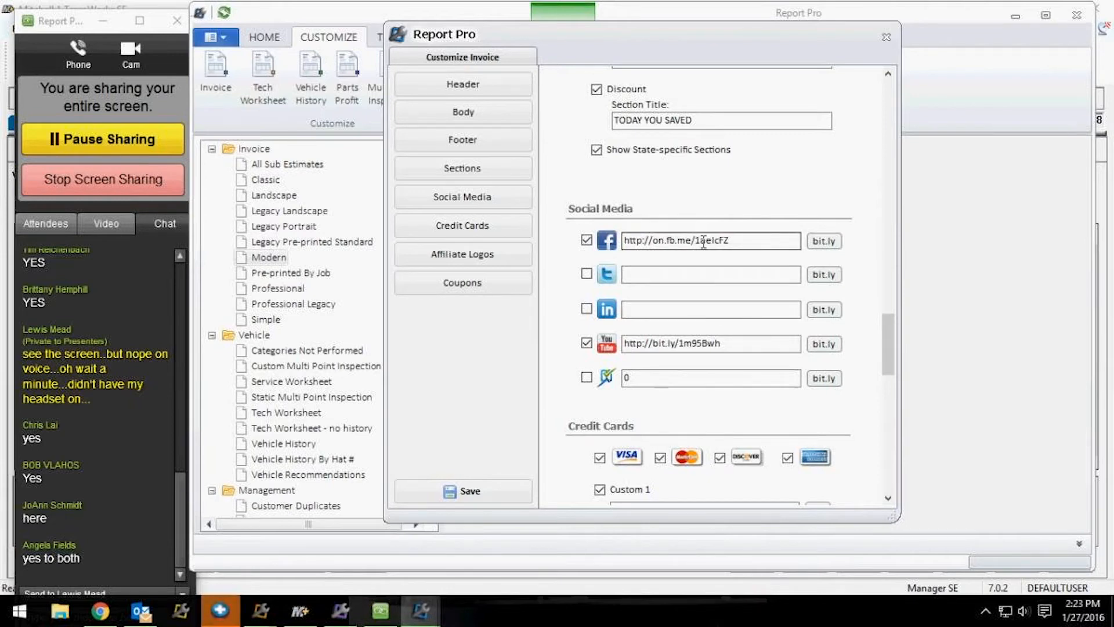
Switch the American Express icon and the Custom 1 and Custom 2 payment images off and back on for the invoice.
left_click_drag(883, 325, 897, 360)
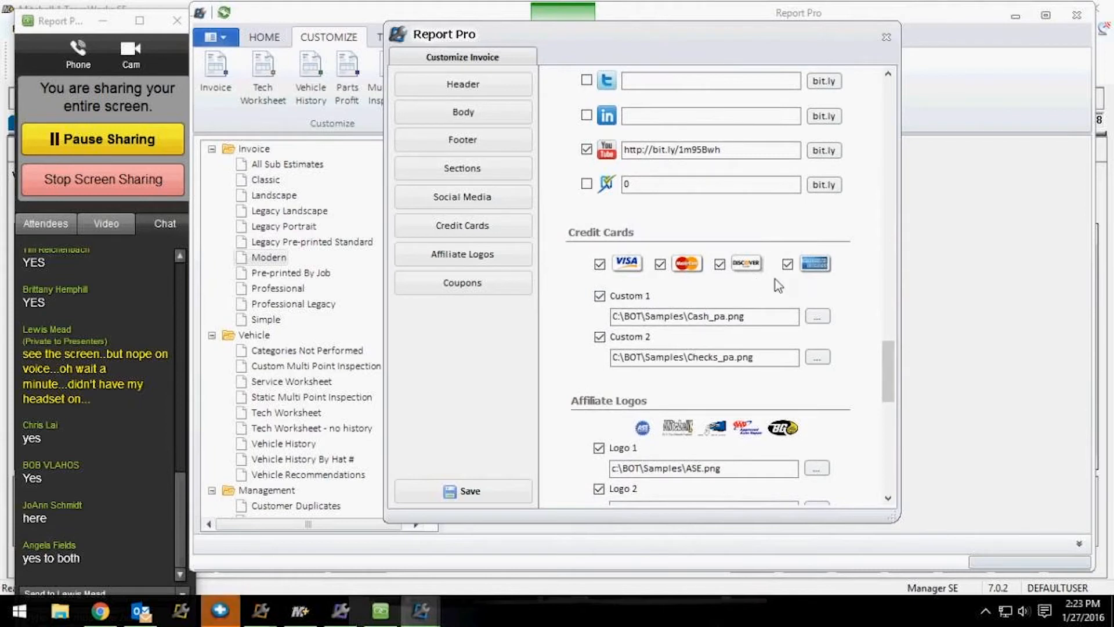
left_click(787, 265)
left_click(786, 265)
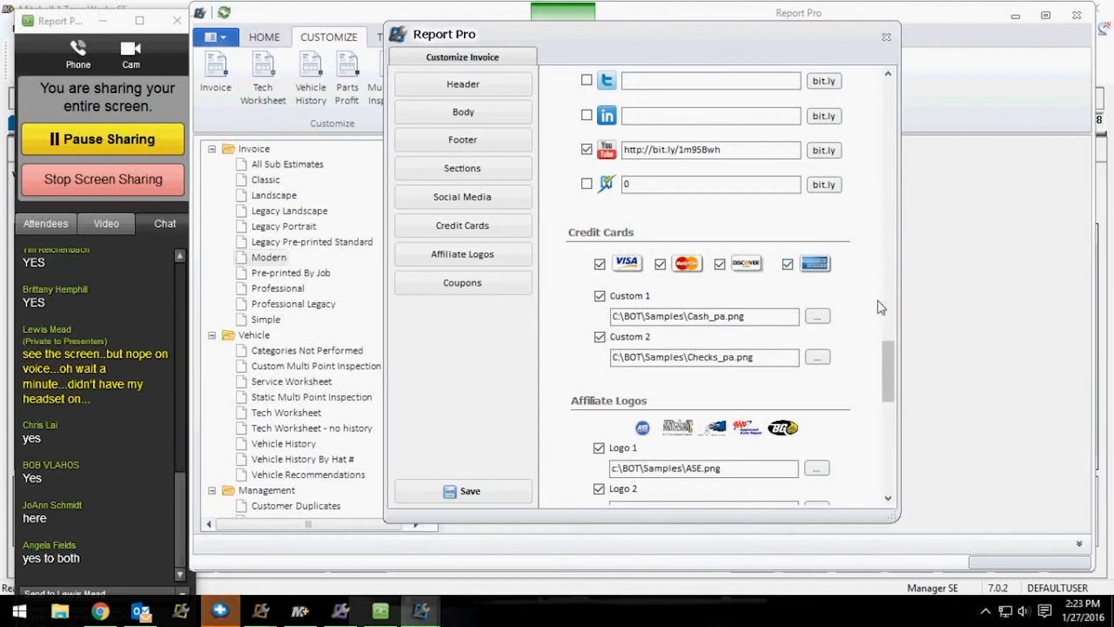
left_click(600, 296)
left_click(600, 336)
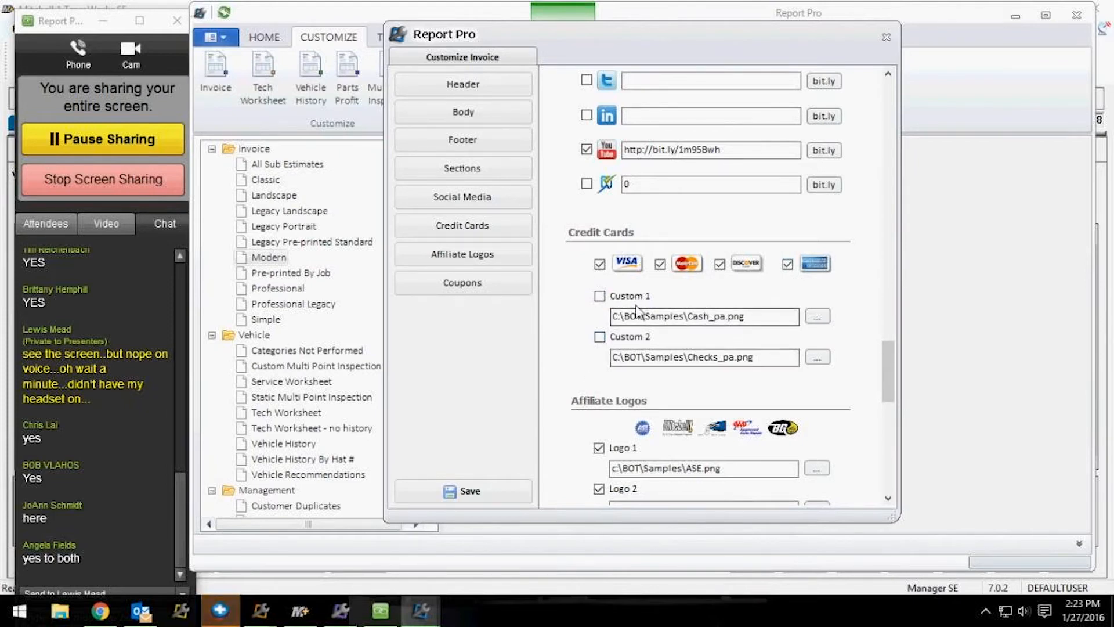
left_click(599, 298)
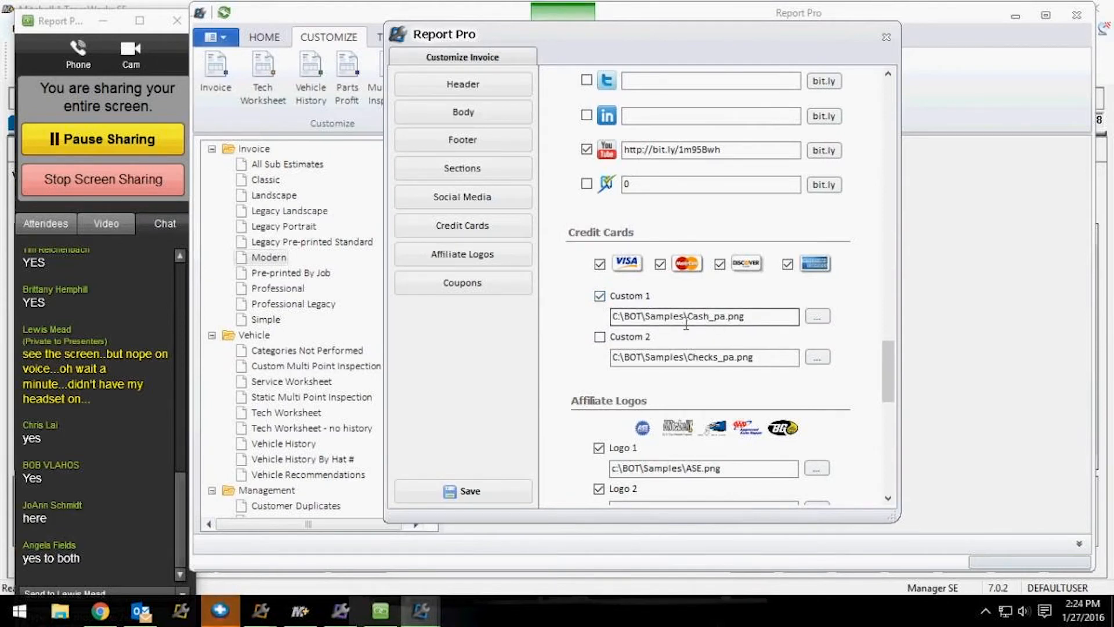
left_click(600, 337)
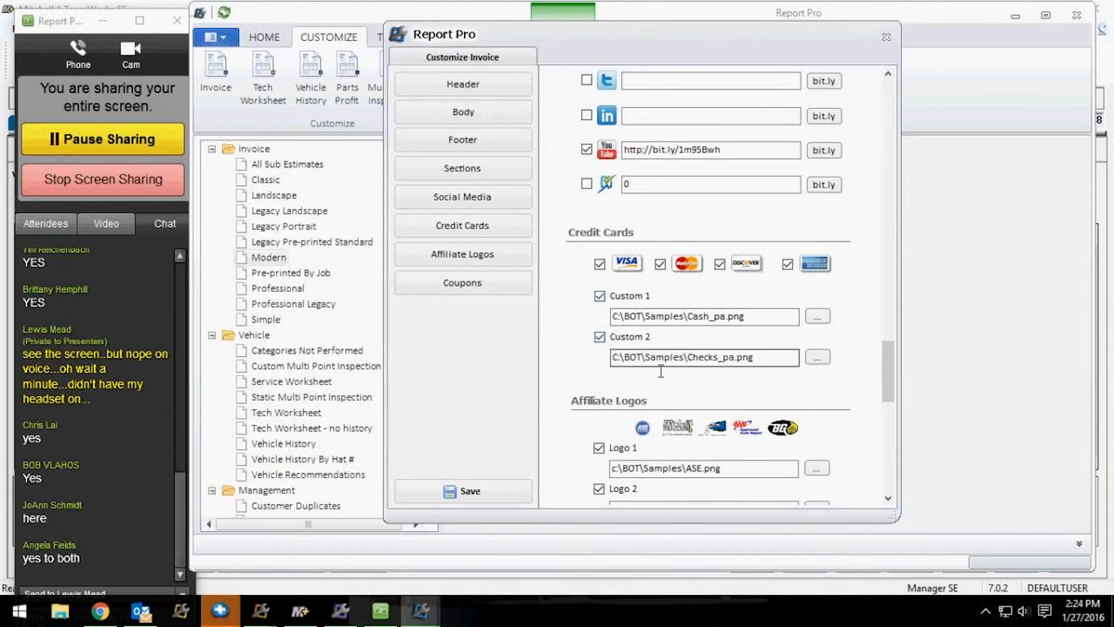
Browse the sample images in C:\BOT\Samples for the Custom 1 payment image, and close the file selection without choosing one.
left_click(819, 318)
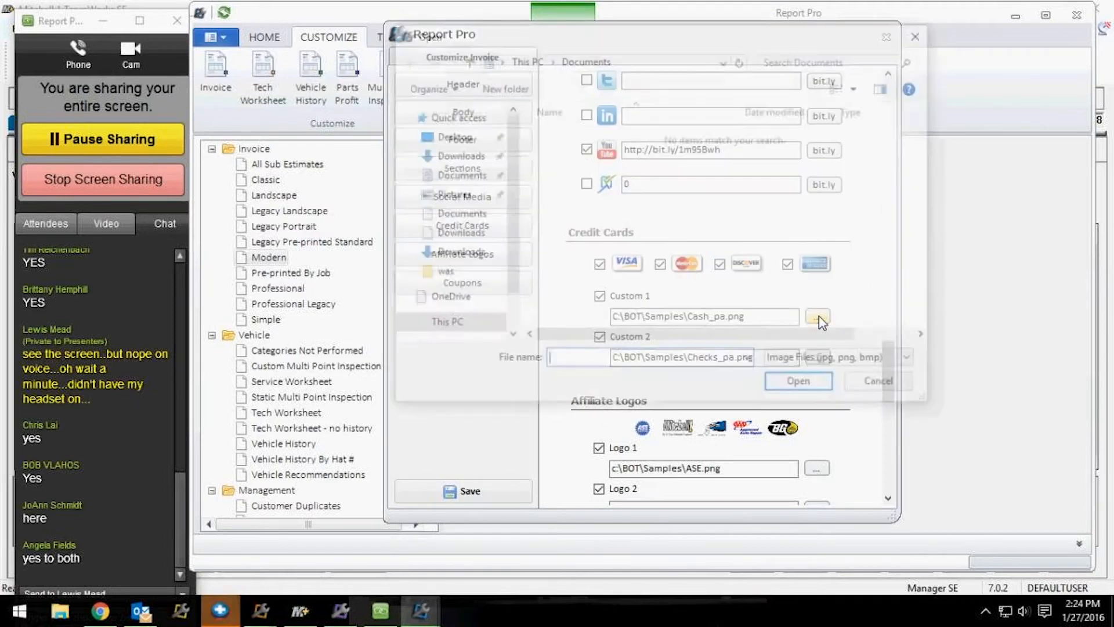
left_click_drag(504, 229, 511, 299)
left_click(492, 253)
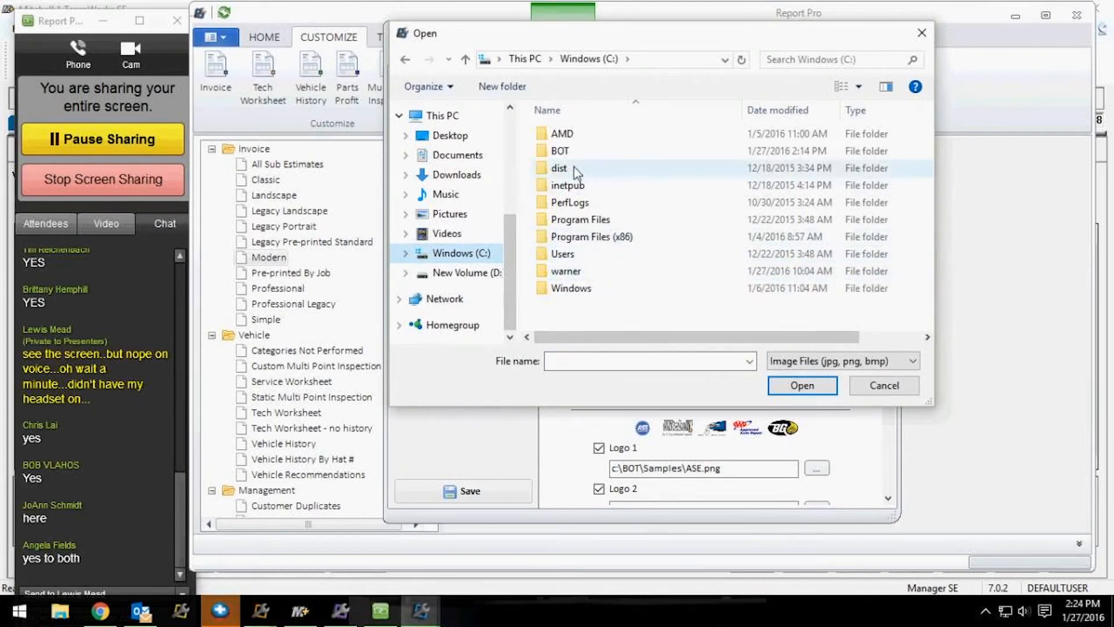
double_click(560, 151)
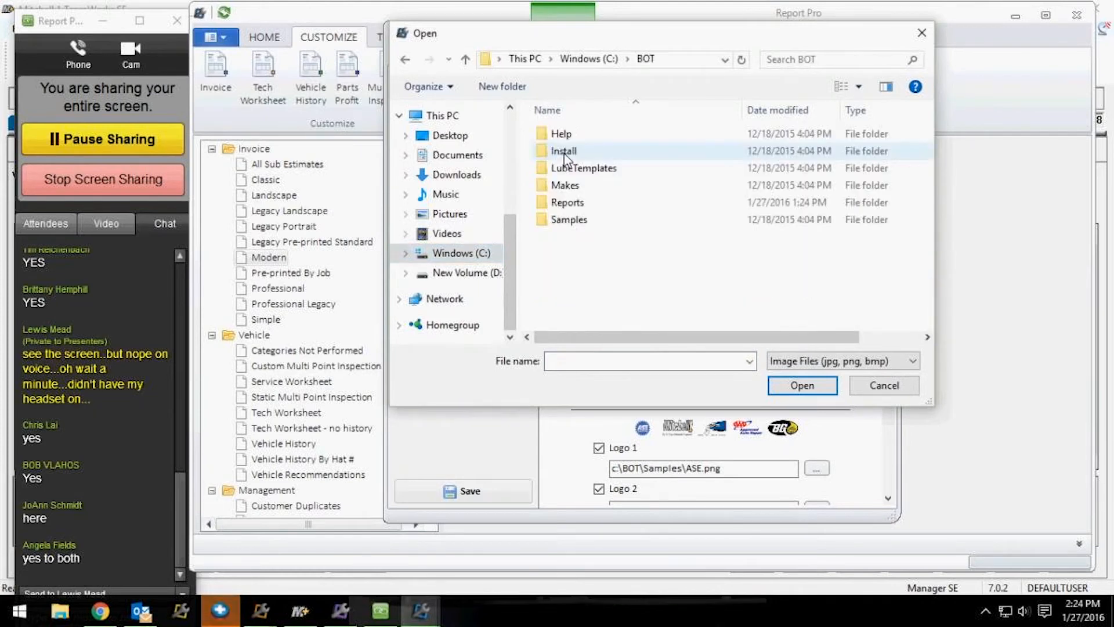
left_click(572, 222)
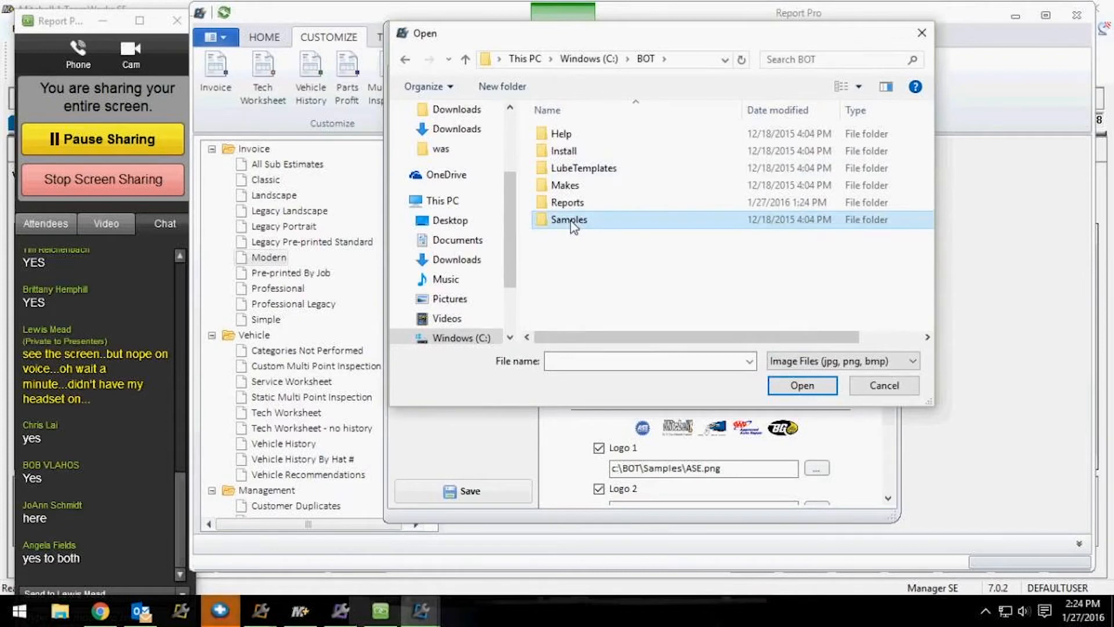
double_click(571, 222)
left_click_drag(944, 418, 1088, 435)
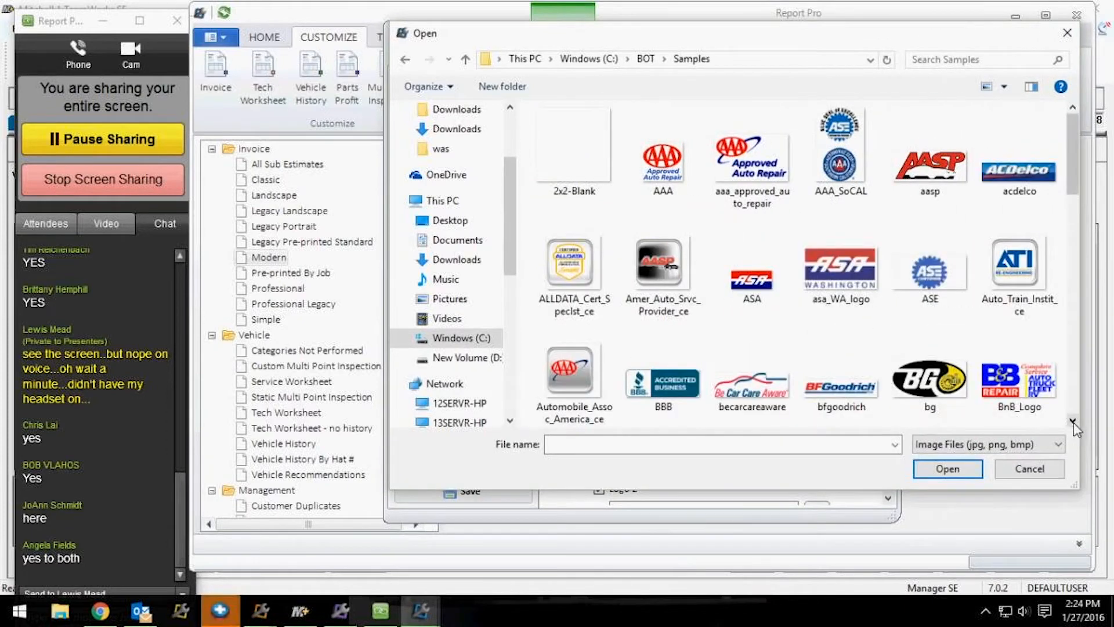
left_click(1073, 420)
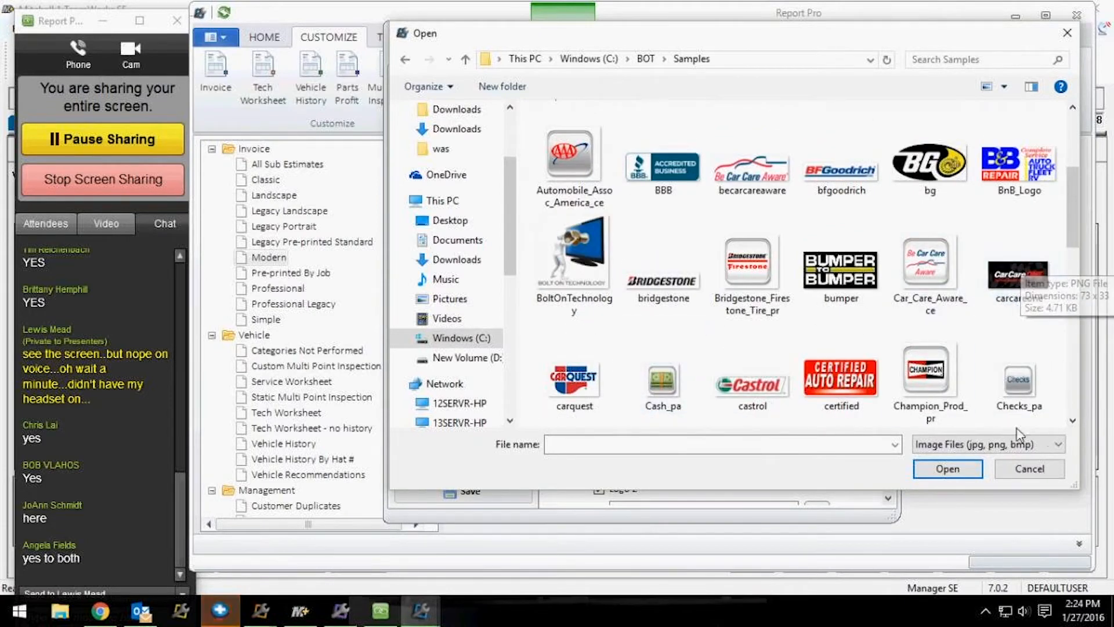
left_click(1072, 421)
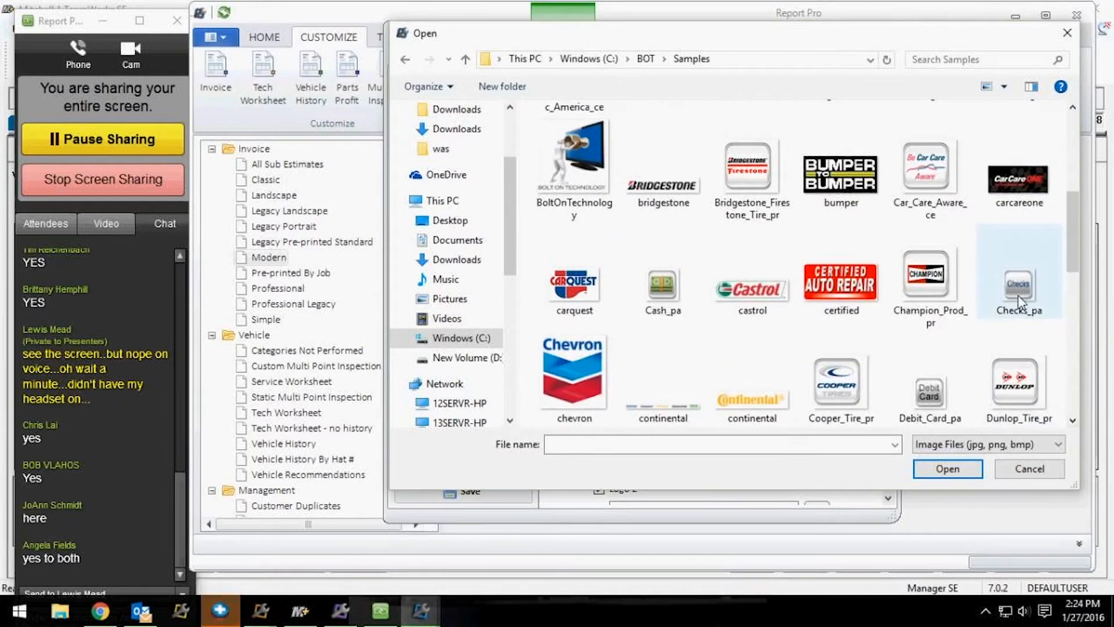
left_click(1072, 420)
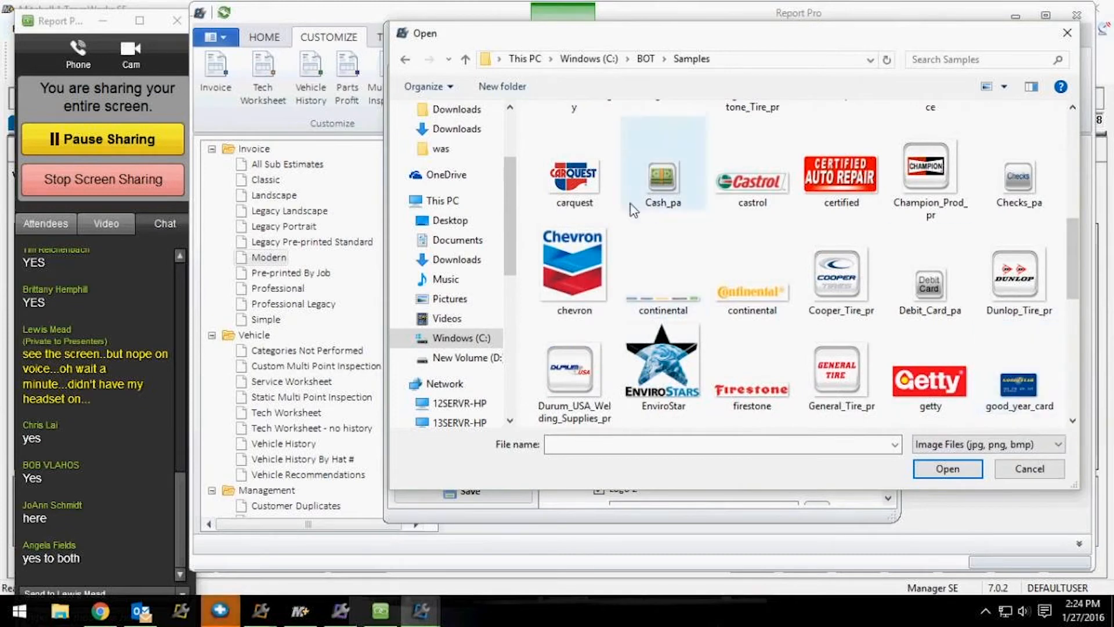
left_click(1067, 36)
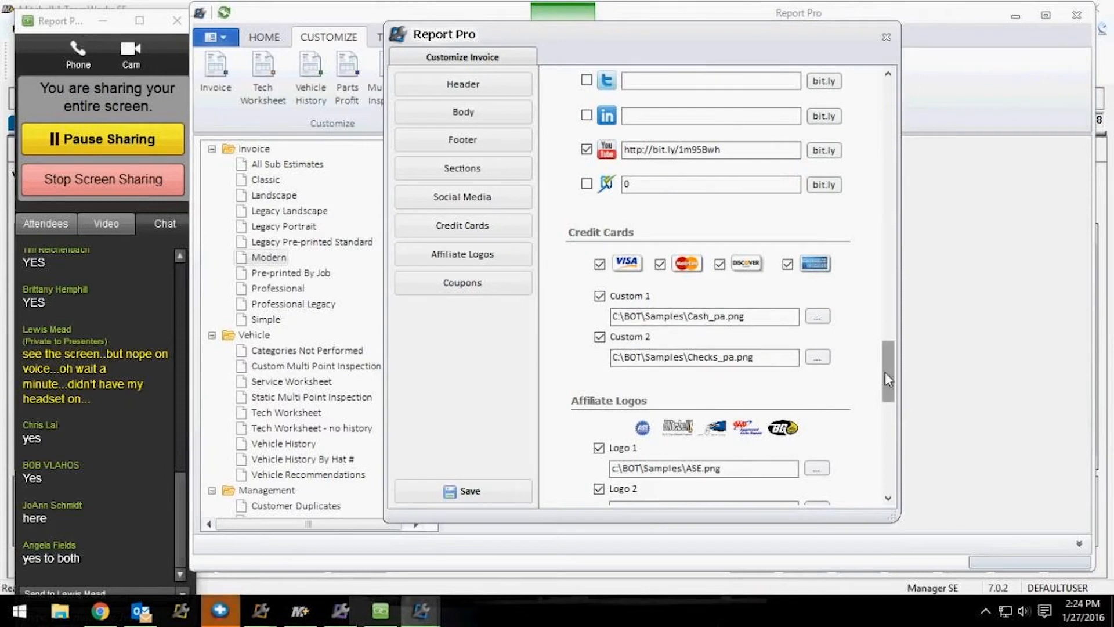
Browse the logos in C:\BOT\Samples for affiliate Logo 4, and close the file selection without choosing one.
left_click_drag(883, 370, 893, 422)
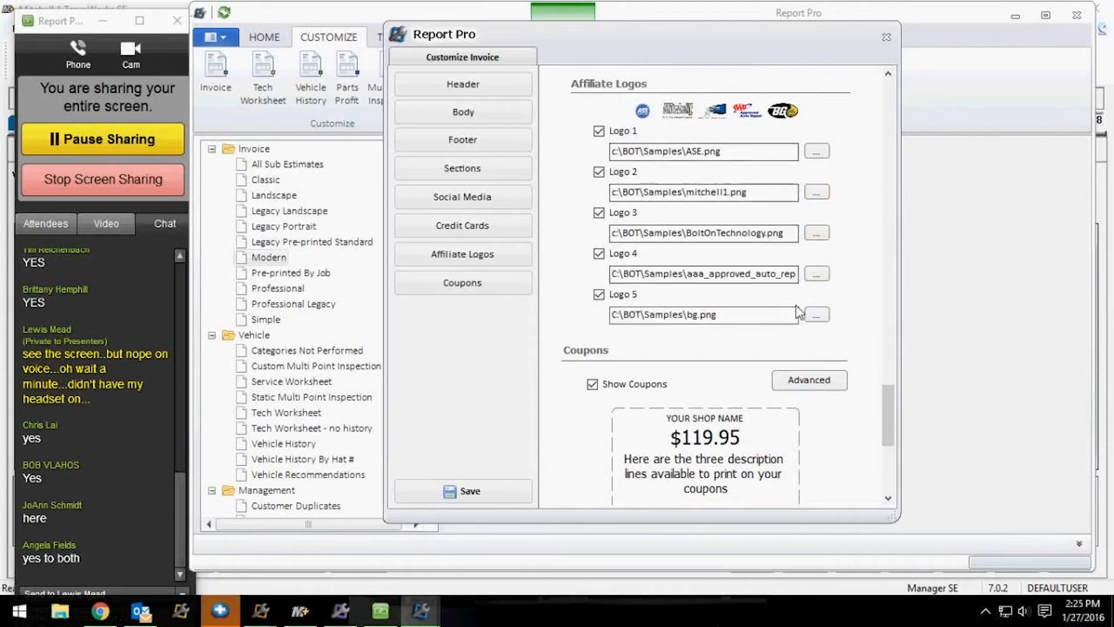
left_click(819, 276)
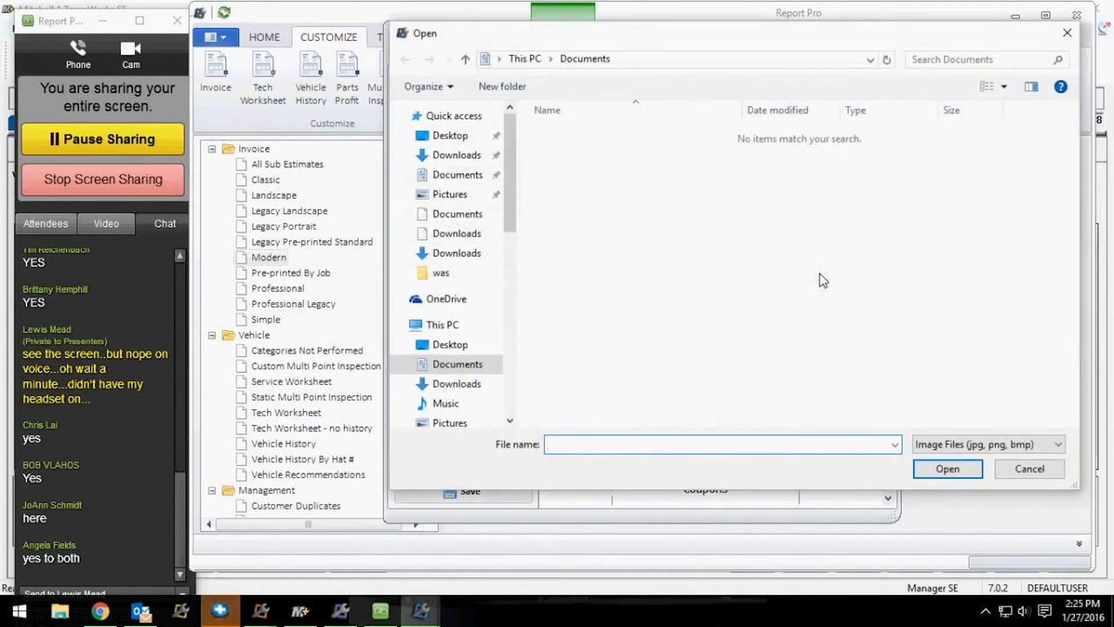
scroll(519, 235, "down", 1)
left_click_drag(519, 235, 528, 298)
left_click(484, 210)
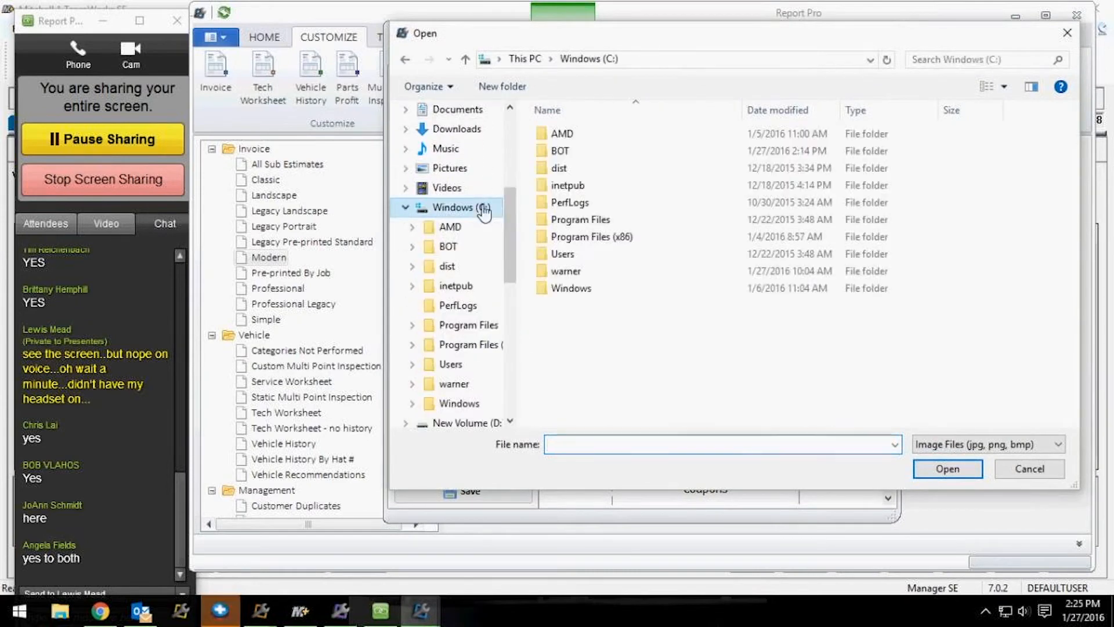
double_click(564, 152)
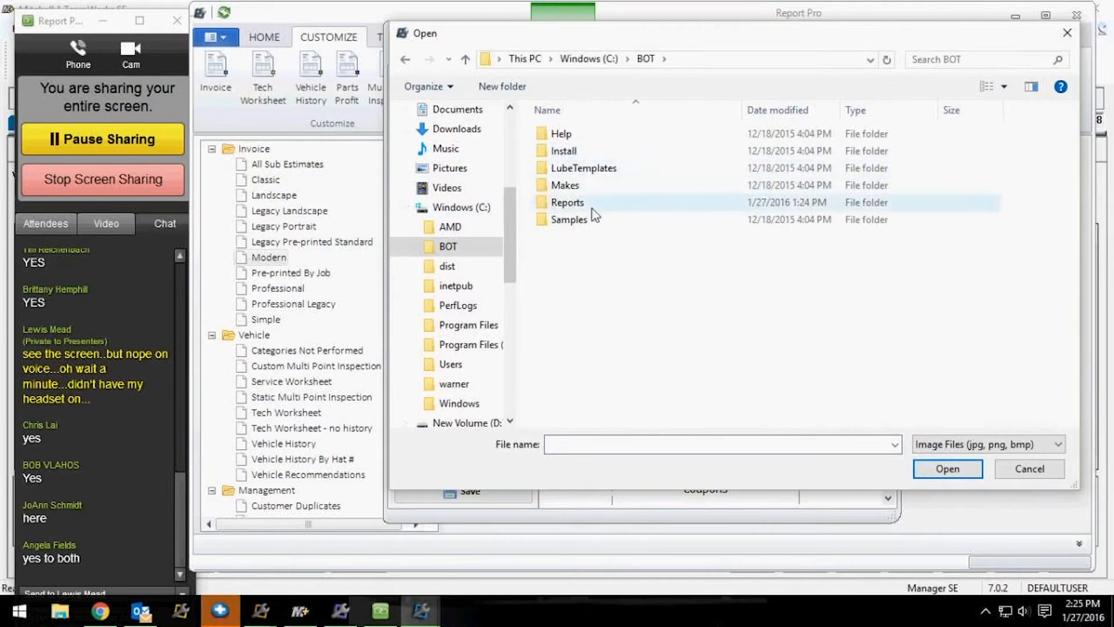
double_click(569, 220)
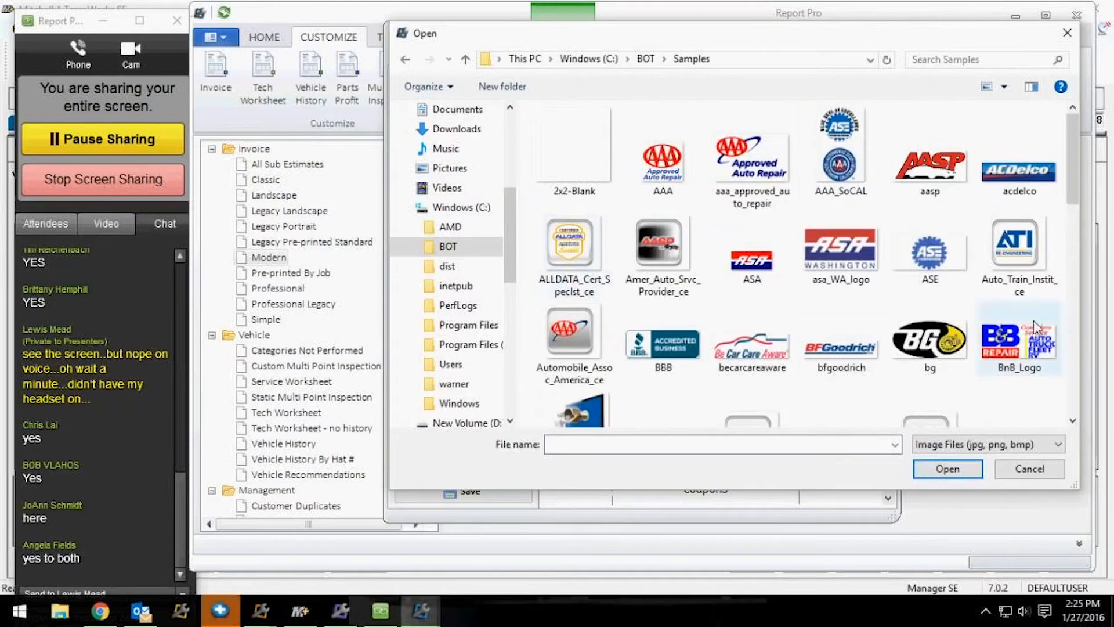
left_click_drag(1074, 196, 1075, 359)
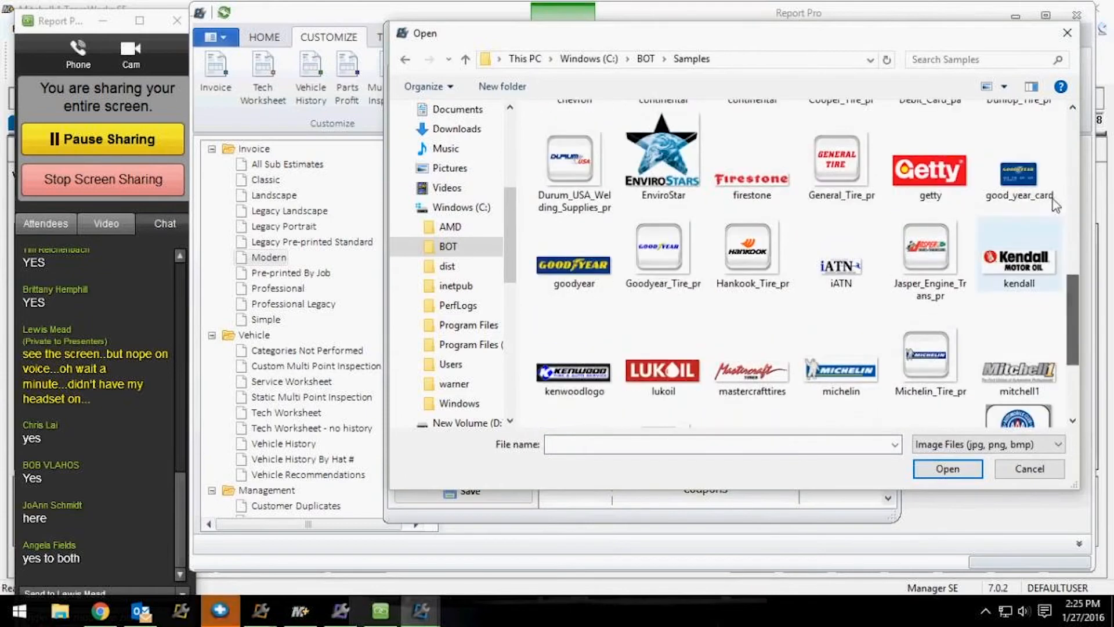
left_click(1068, 38)
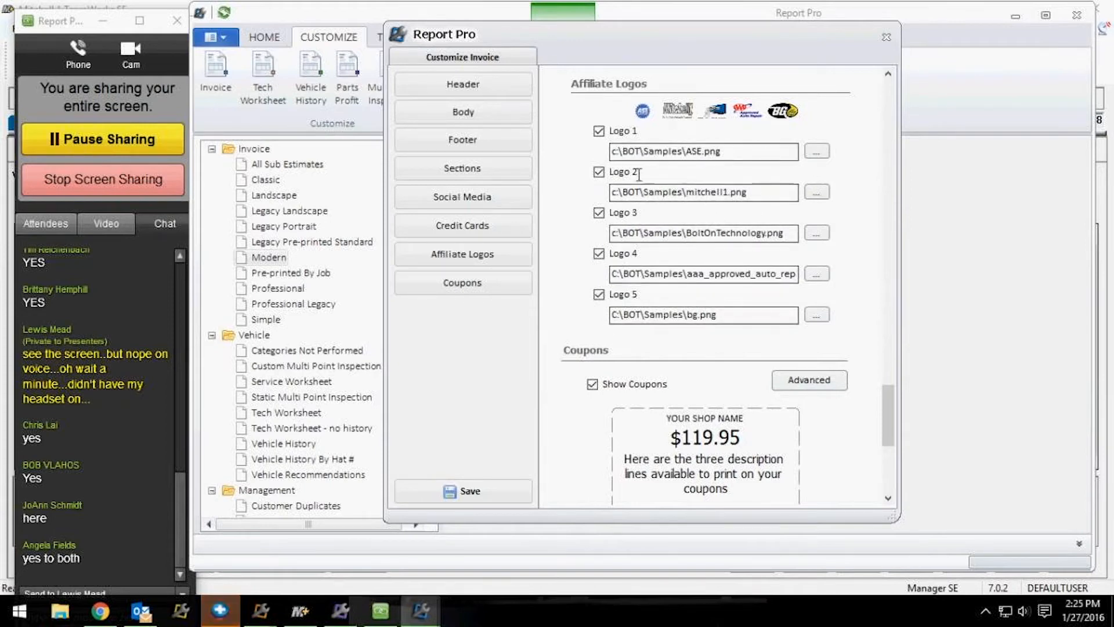
Examine the invoice coupons, highlighting the price and each description line of the Brake Flush coupon.
left_click_drag(888, 410, 902, 457)
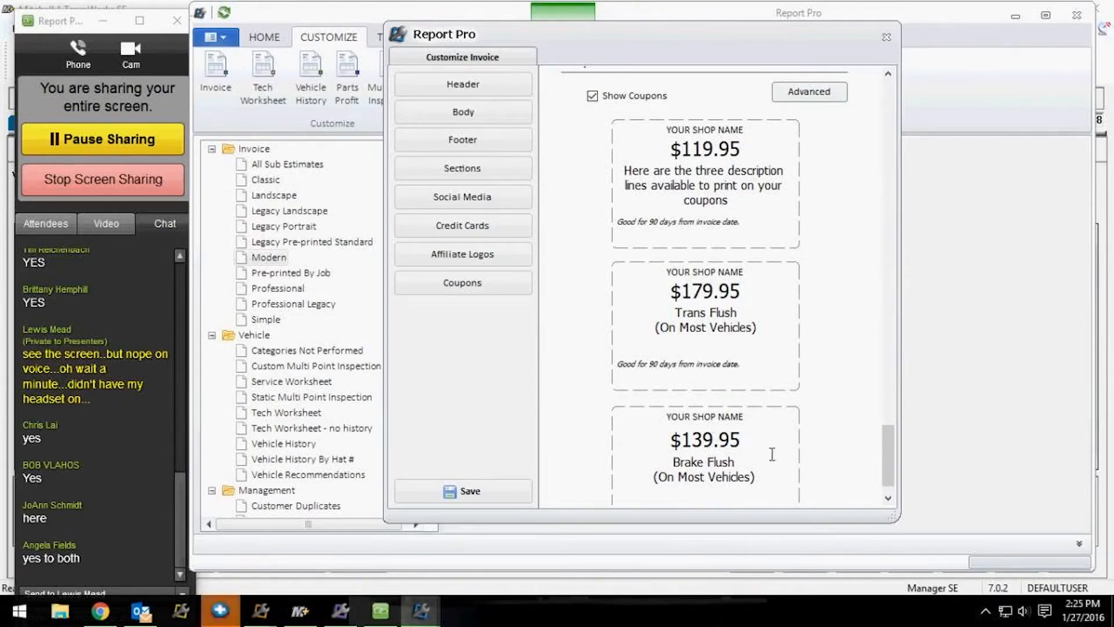
scroll(885, 443, "down", 2)
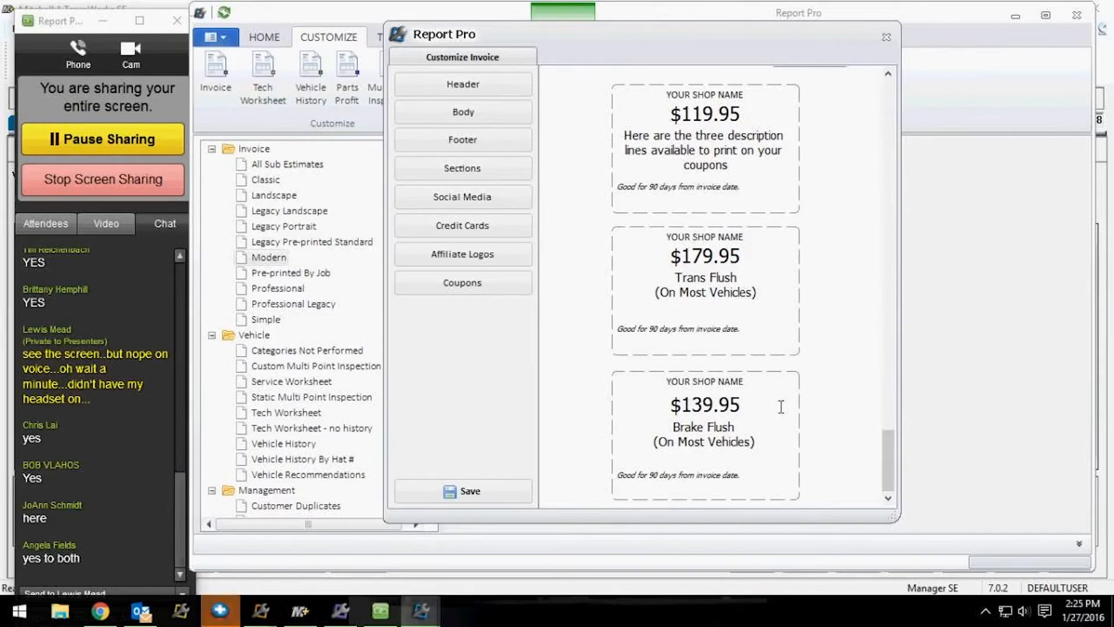
left_click_drag(781, 407, 639, 413)
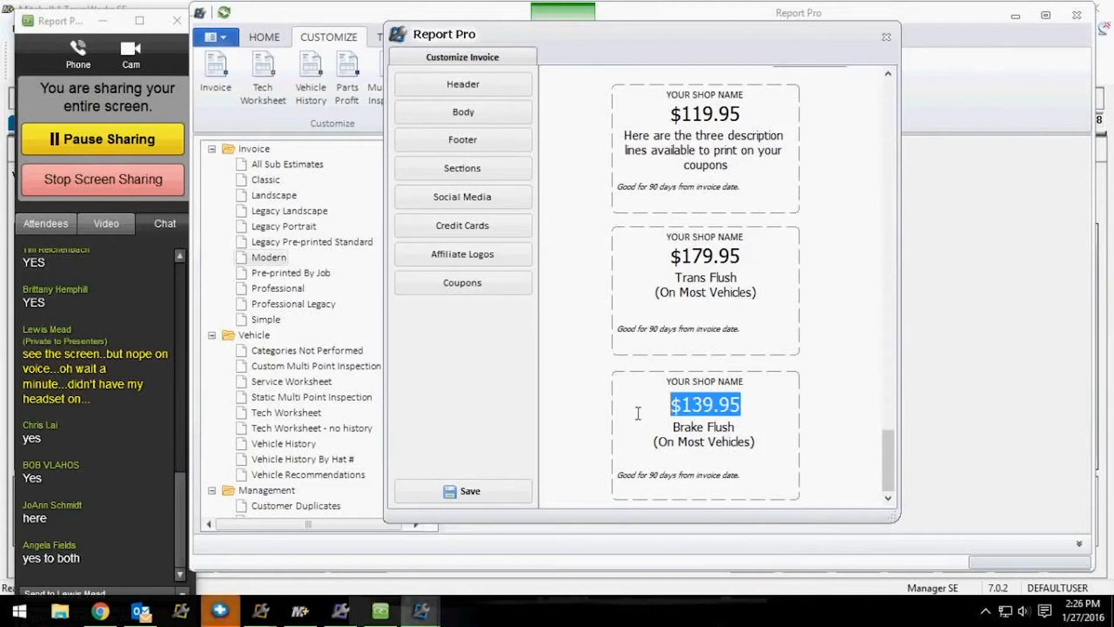
left_click_drag(736, 428, 663, 439)
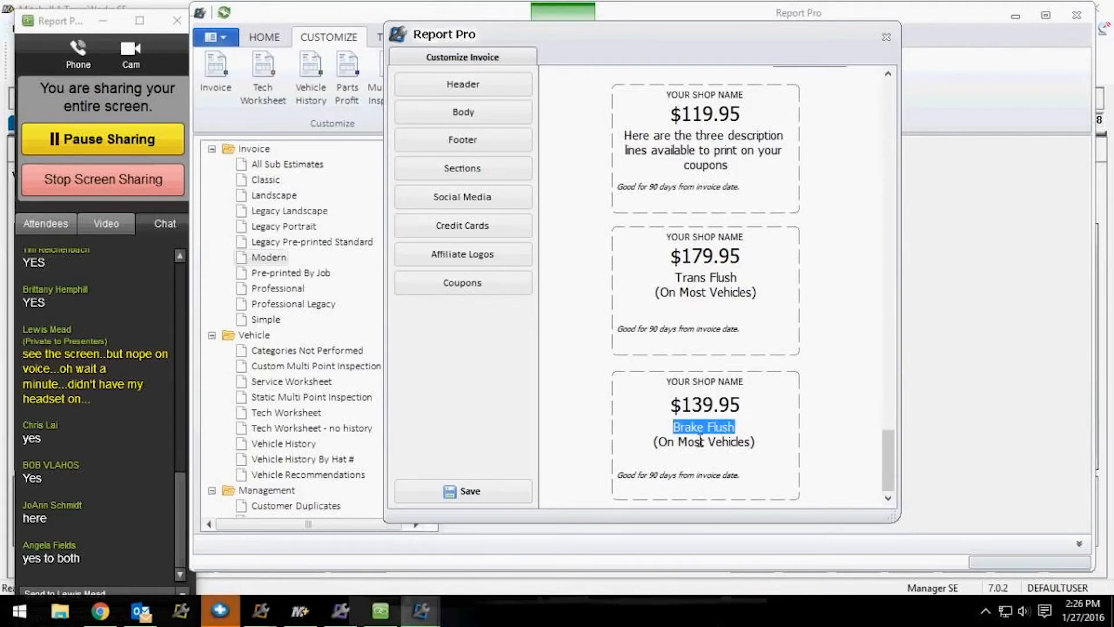
left_click_drag(775, 446, 638, 450)
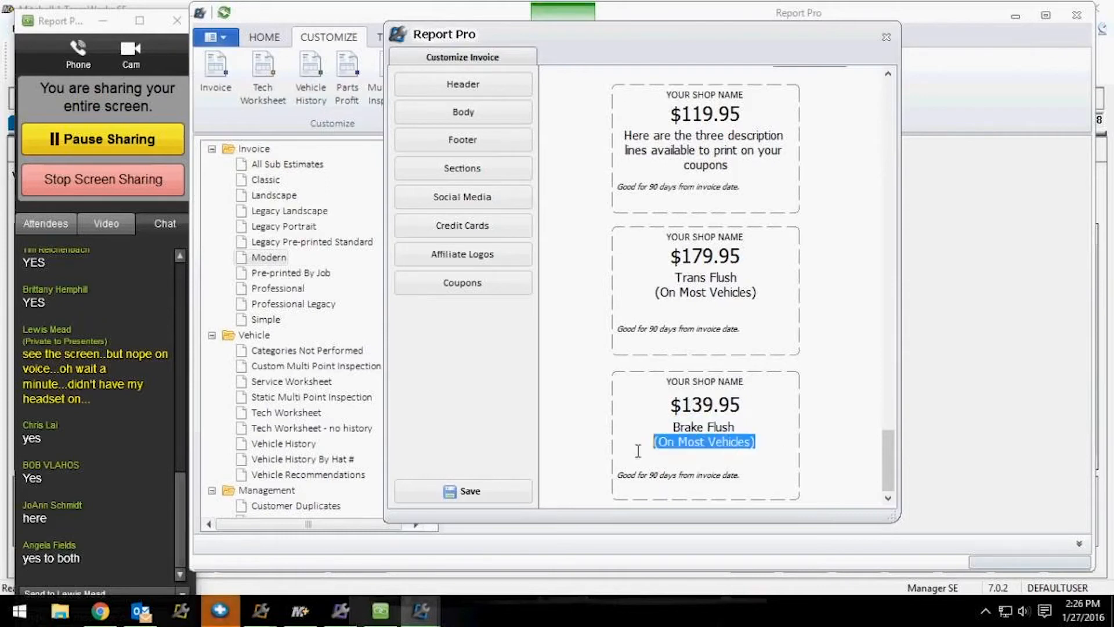
Try adding a third description line to the Brake Flush coupon, remove the trial text and restore "(On Most Vehicles)".
left_click(774, 451)
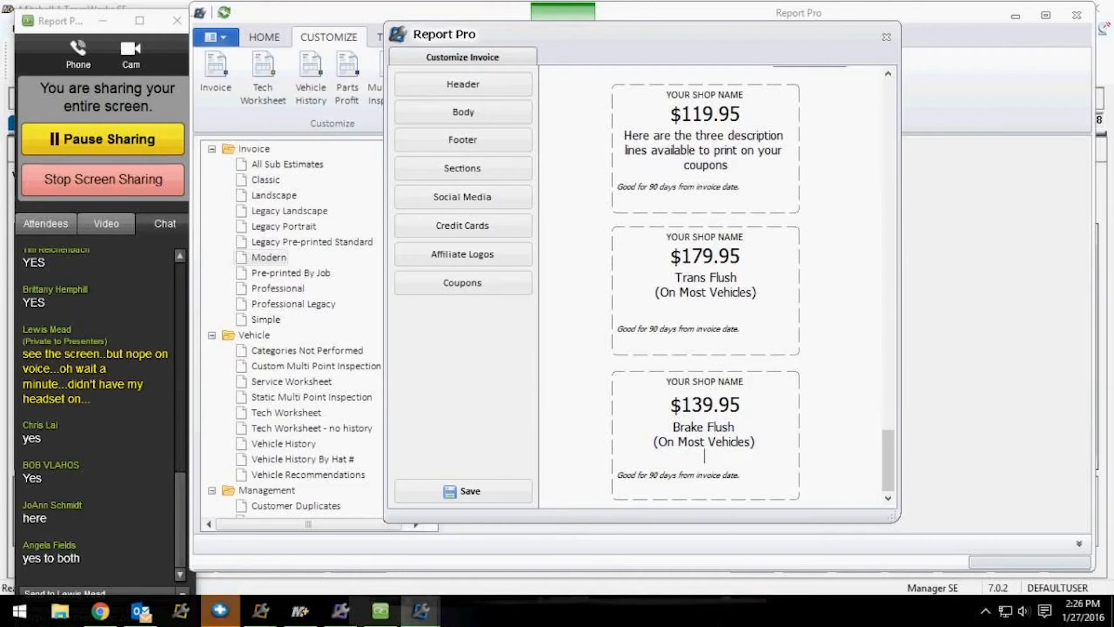
type("hgfgj")
key("BackSpace")
key("BackSpace")
key("BackSpace")
key("BackSpace")
key("BackSpace")
key("BackSpace")
key("BackSpace")
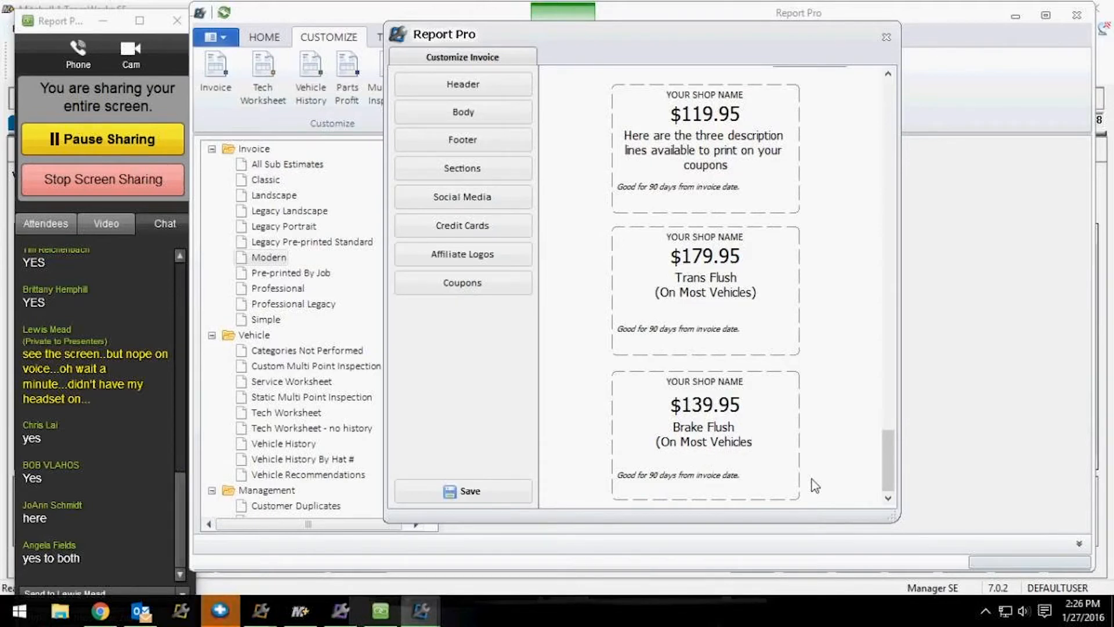
type(")")
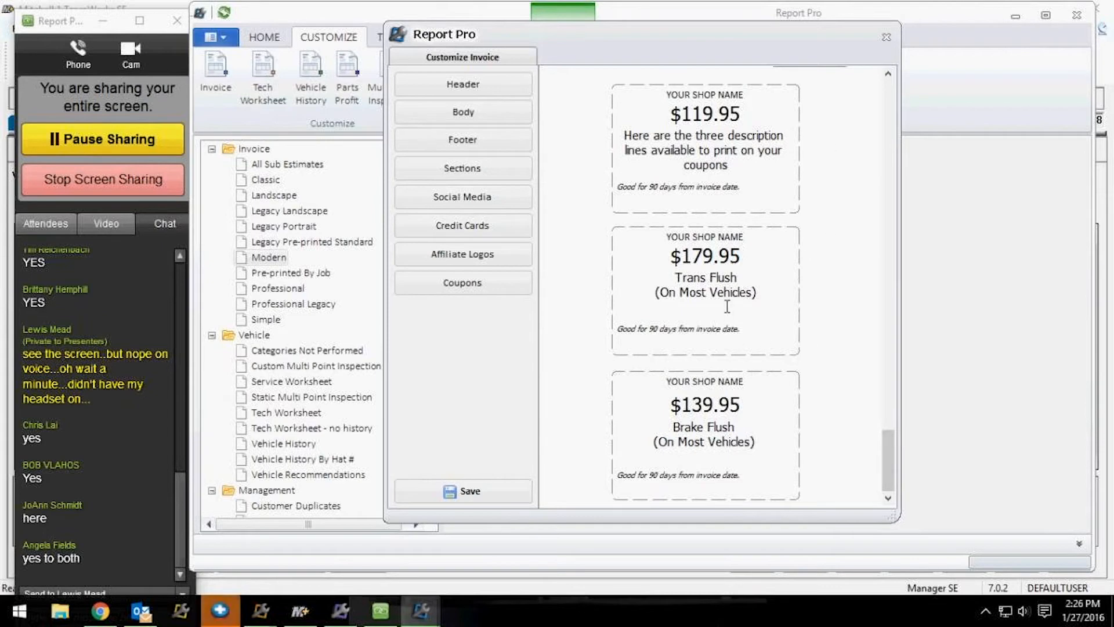
scroll(894, 456, "up", 2)
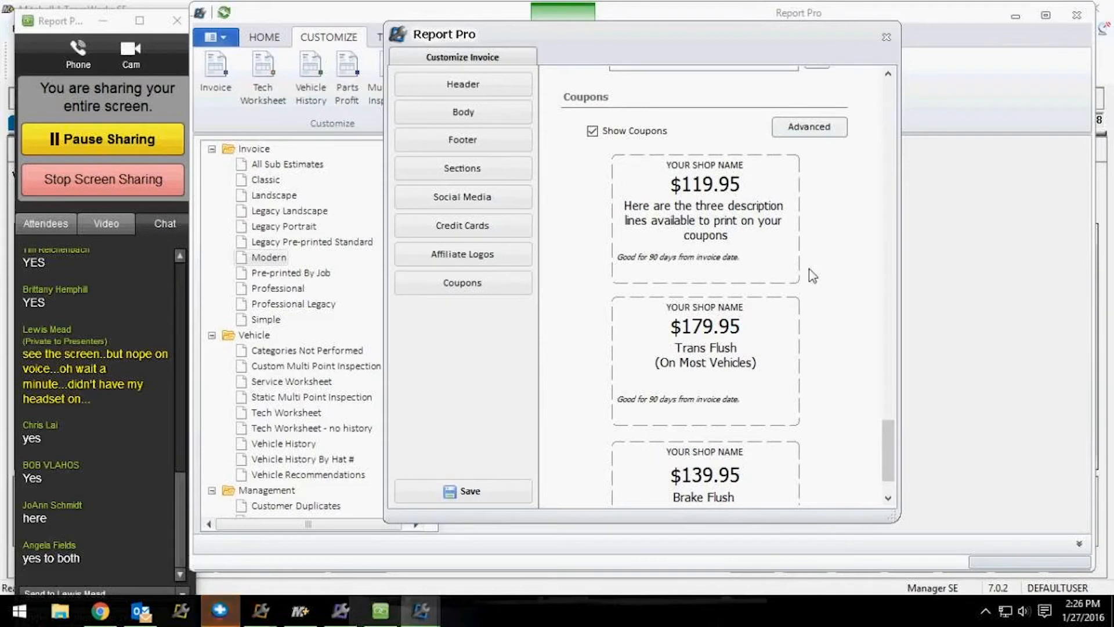
Try appending "123" to the coupons' validity line, remove it, and highlight the Brake Flush coupon's price.
type("123")
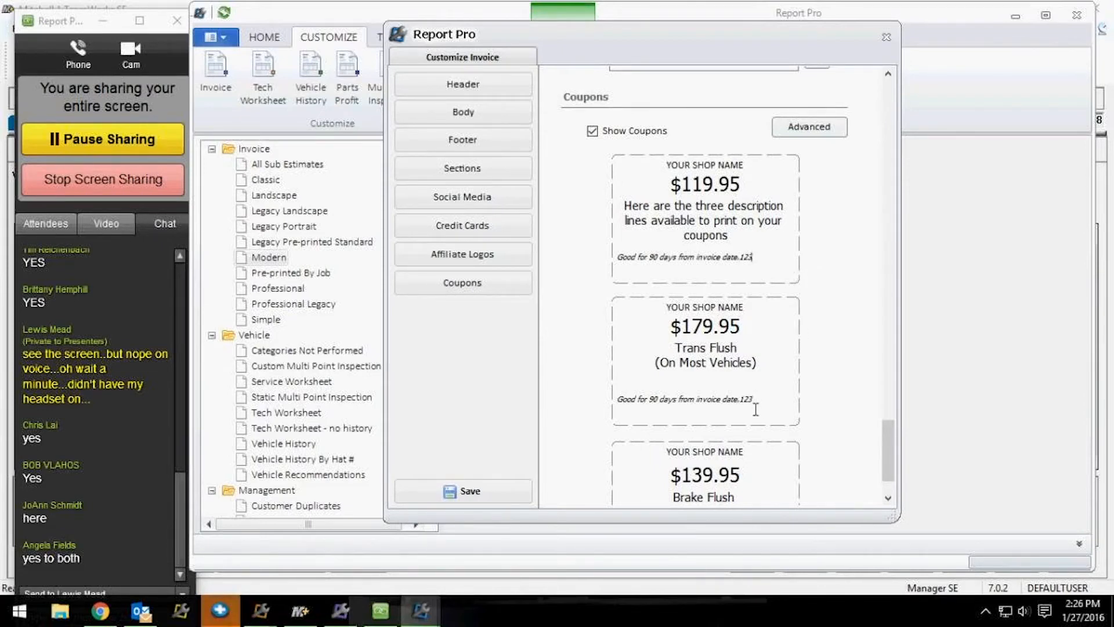
scroll(890, 434, "down", 2)
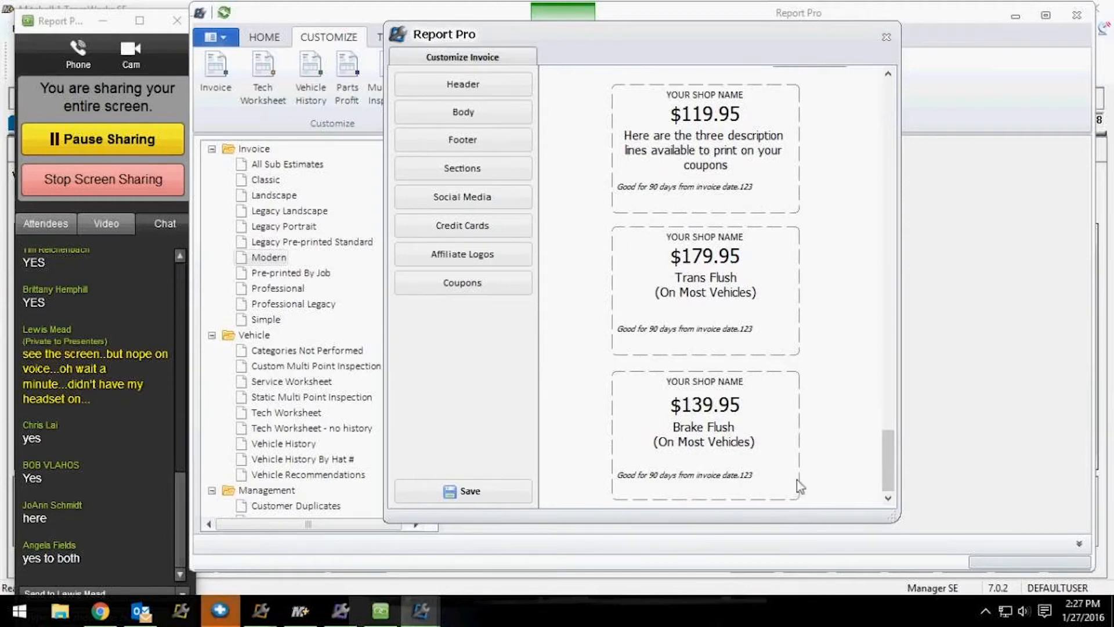
key("BackSpace")
key("BackSpace")
key("BackSpace")
left_click_drag(772, 408, 664, 407)
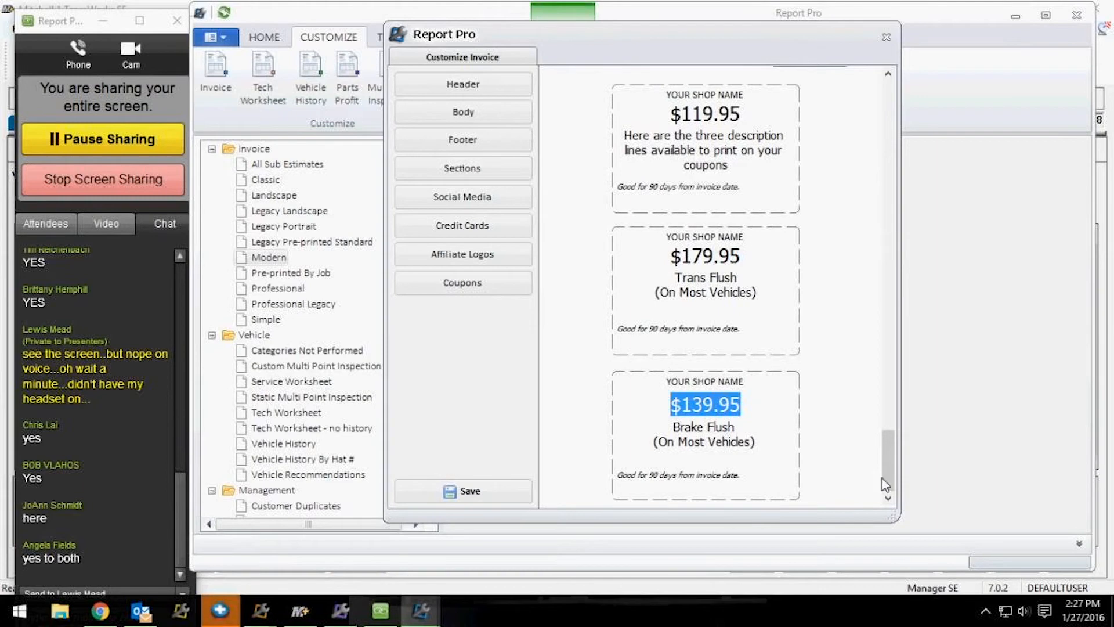
In the Advanced Coupon Designer, select the Lube Oil Filter category and set its coupon title to "$5.00 off".
mouse_move(886, 451)
left_mouse_down()
mouse_move(882, 430)
mouse_move(888, 465)
mouse_move(887, 433)
left_mouse_up()
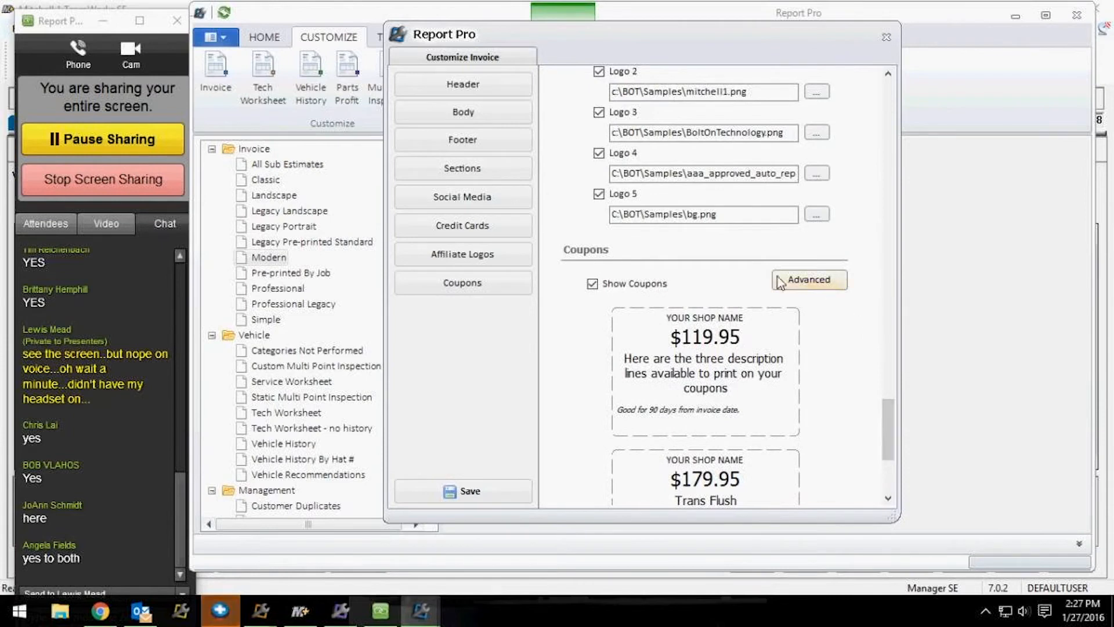
left_click(829, 284)
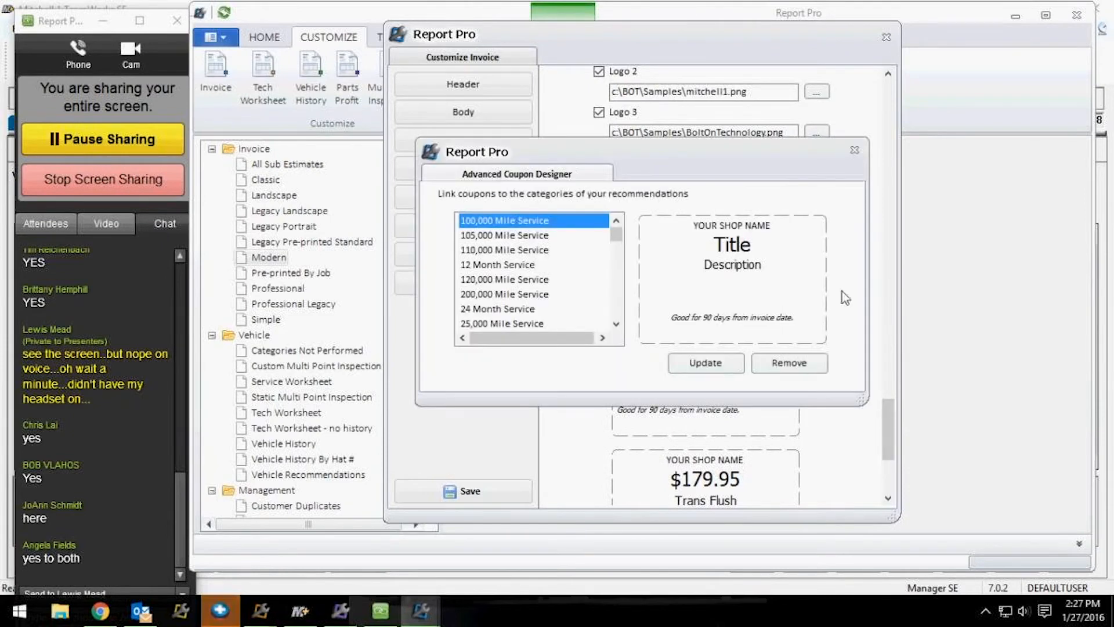
left_click_drag(619, 235, 621, 280)
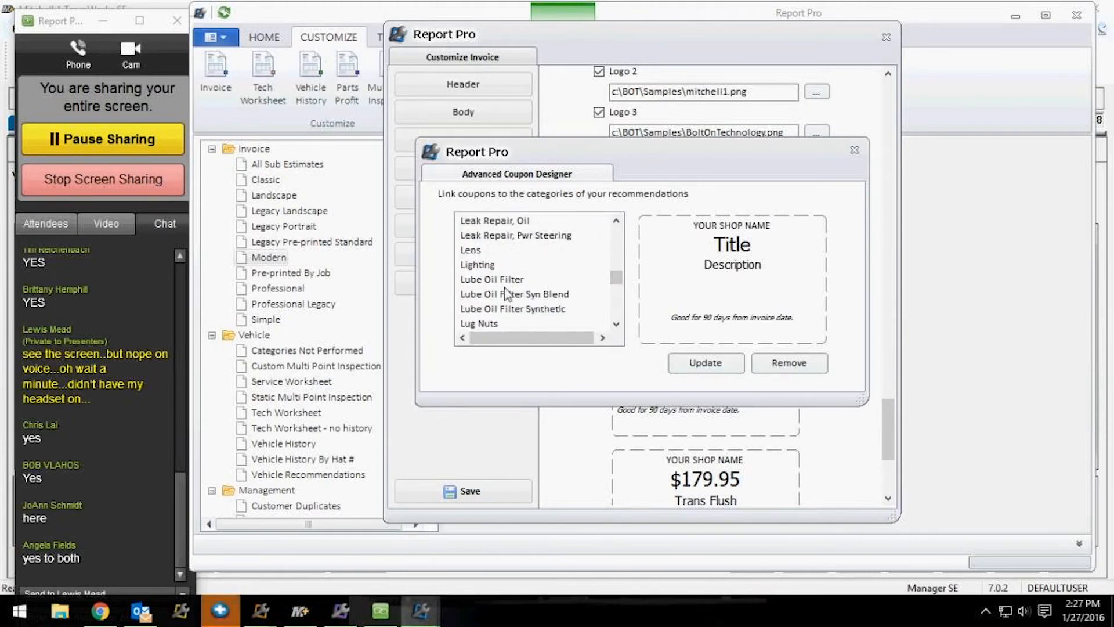
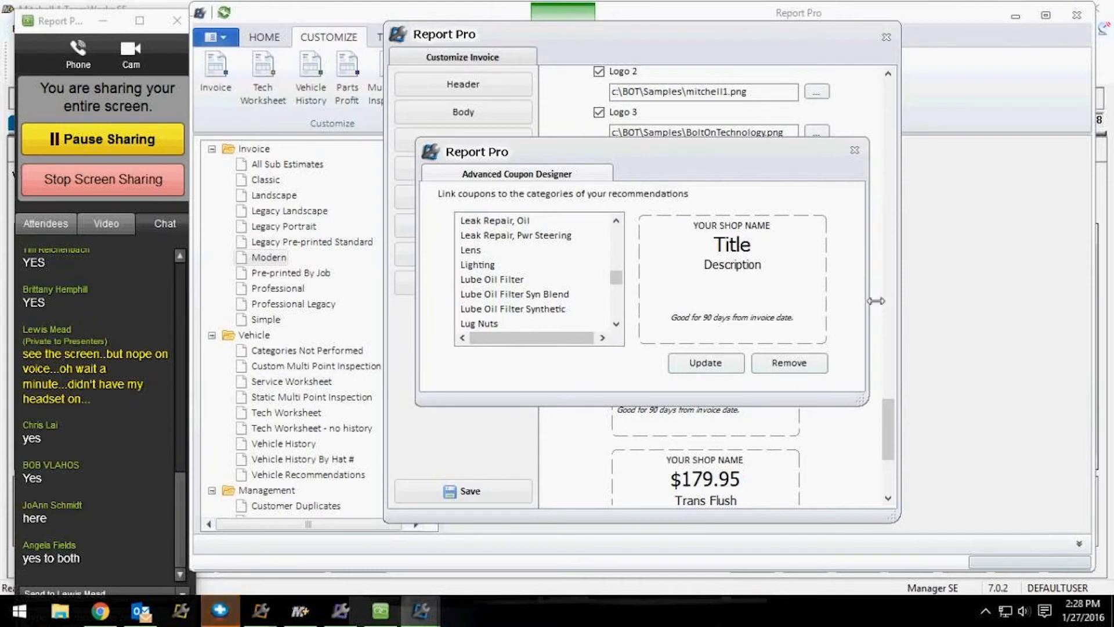
left_click(515, 285)
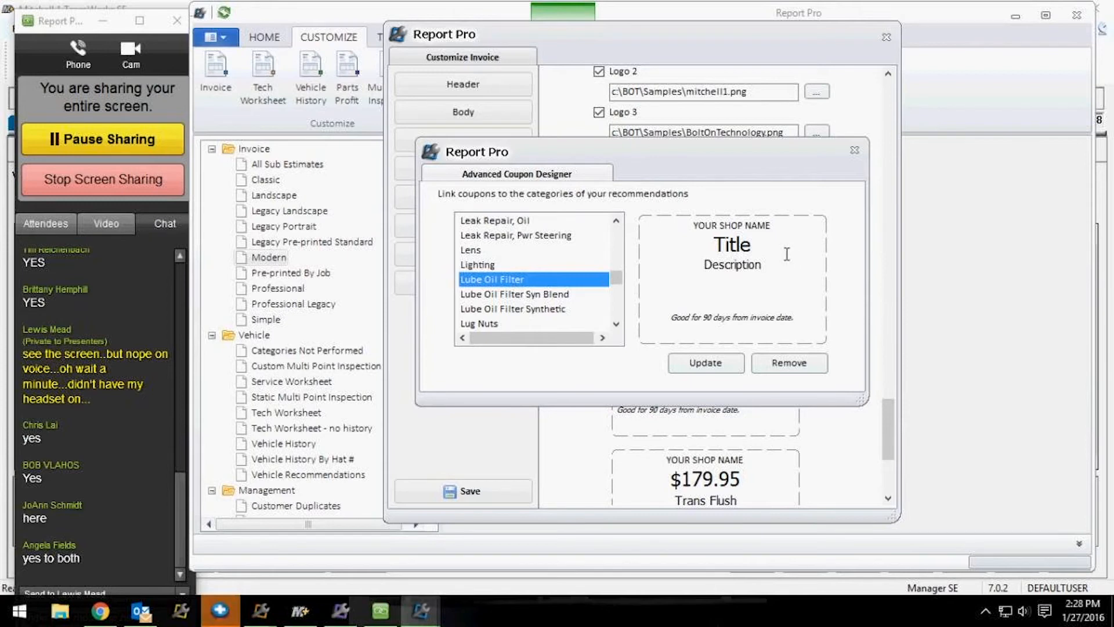
left_click(666, 246)
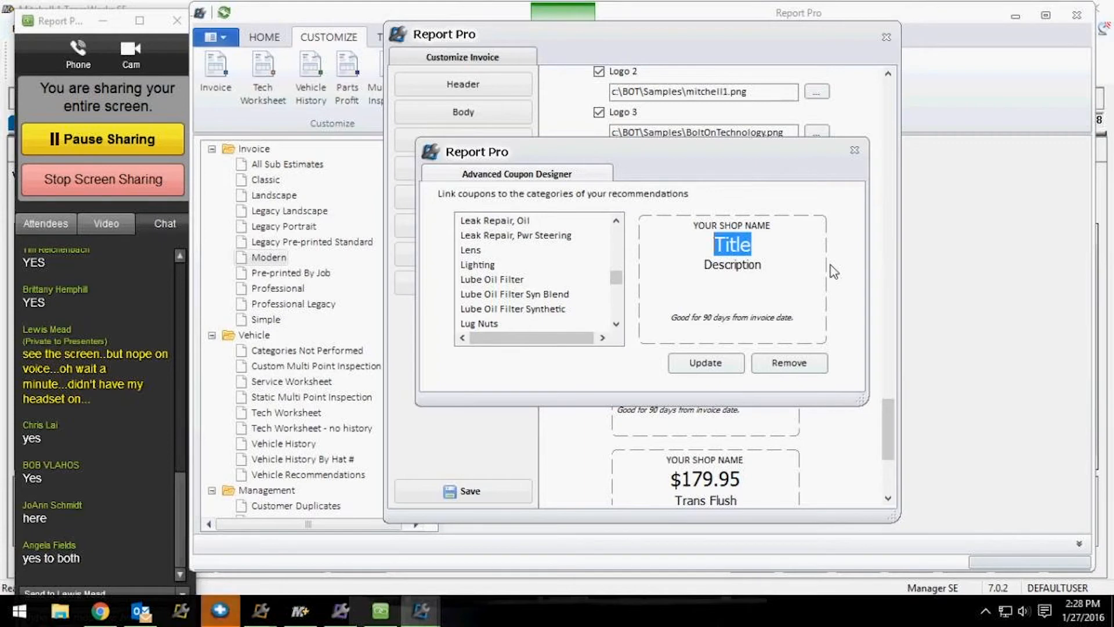
type("$5")
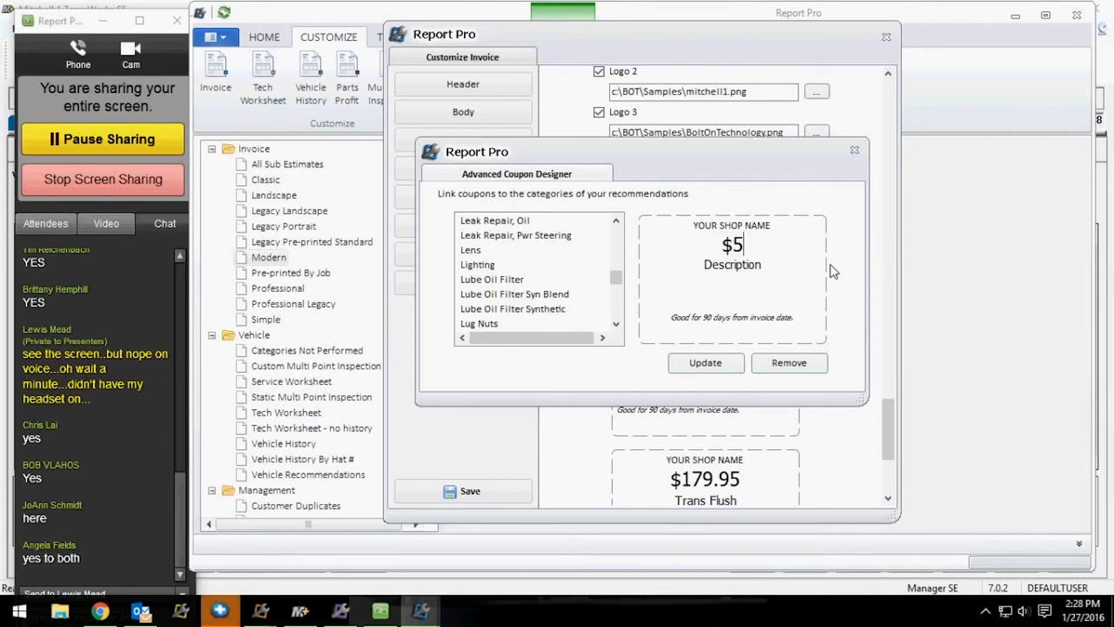
type(".00")
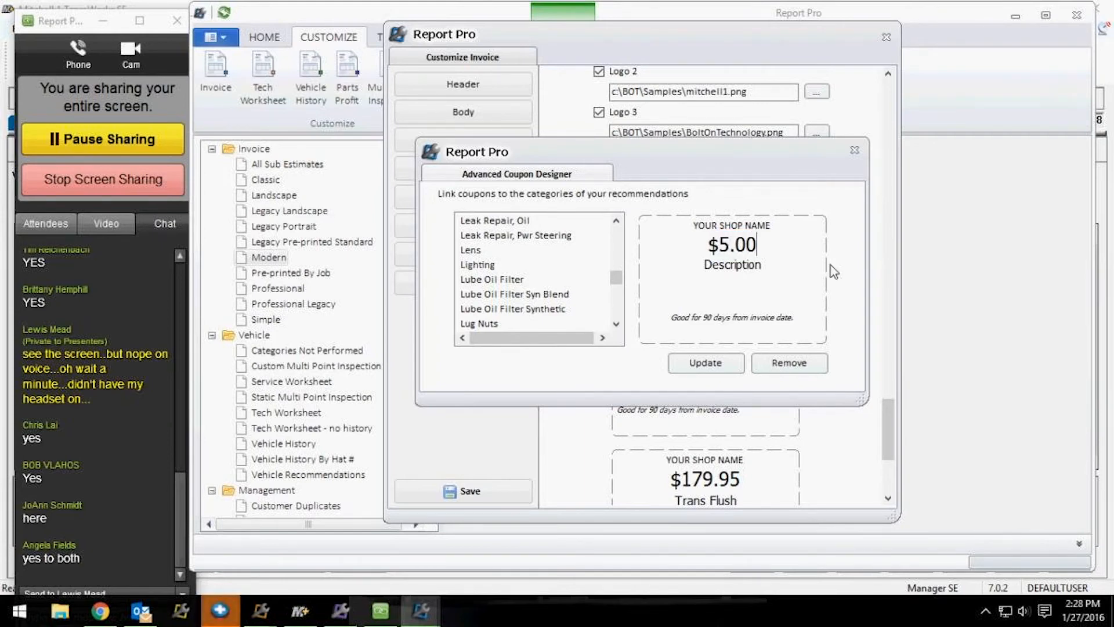
type(" off")
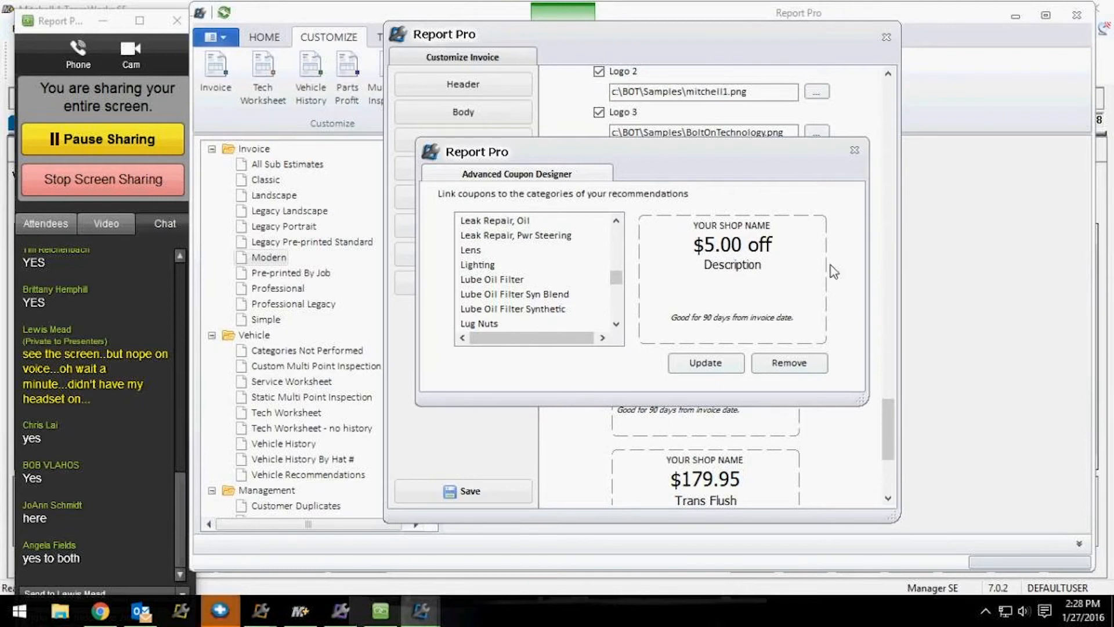
Set the Lube Oil Filter coupon's description to "Next Oil Change", update the coupon and close the coupon designer.
left_click_drag(783, 271, 700, 272)
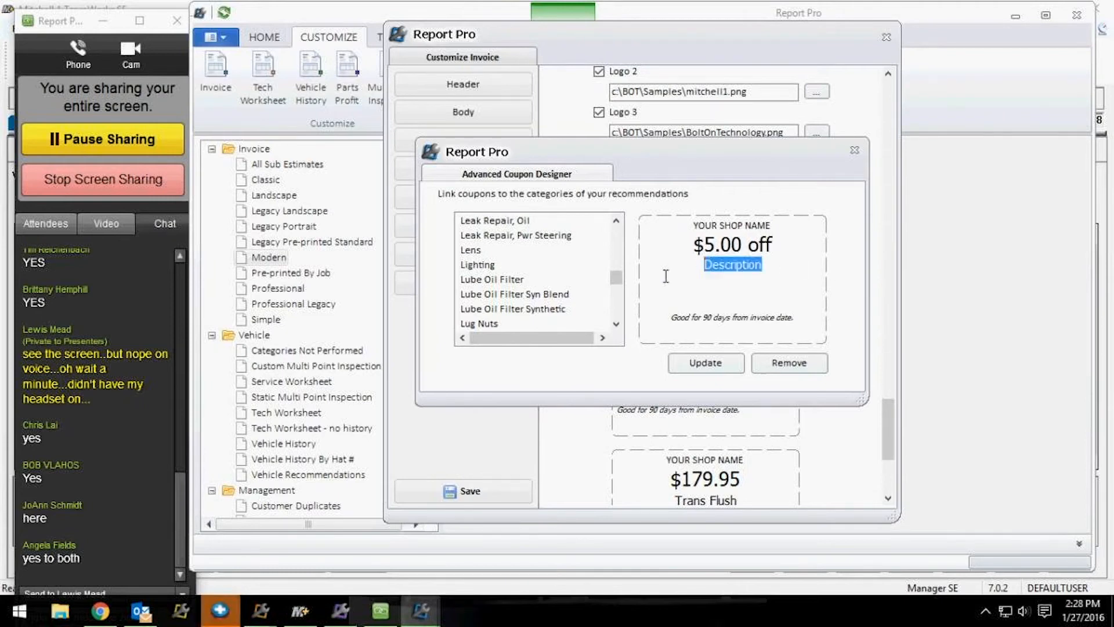
type("Next ")
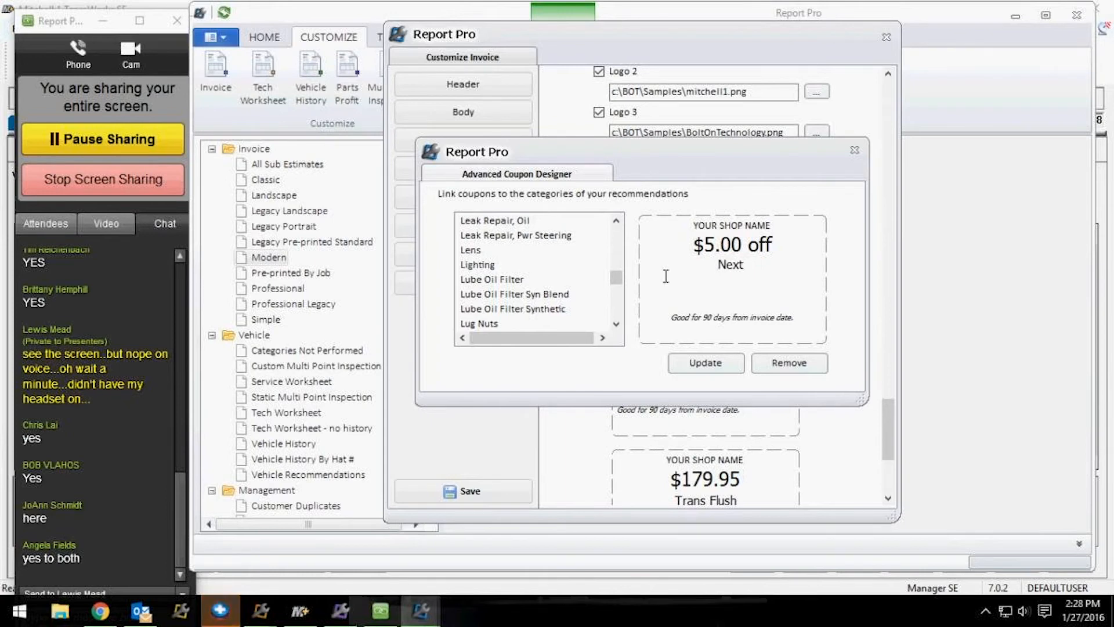
type("Oil")
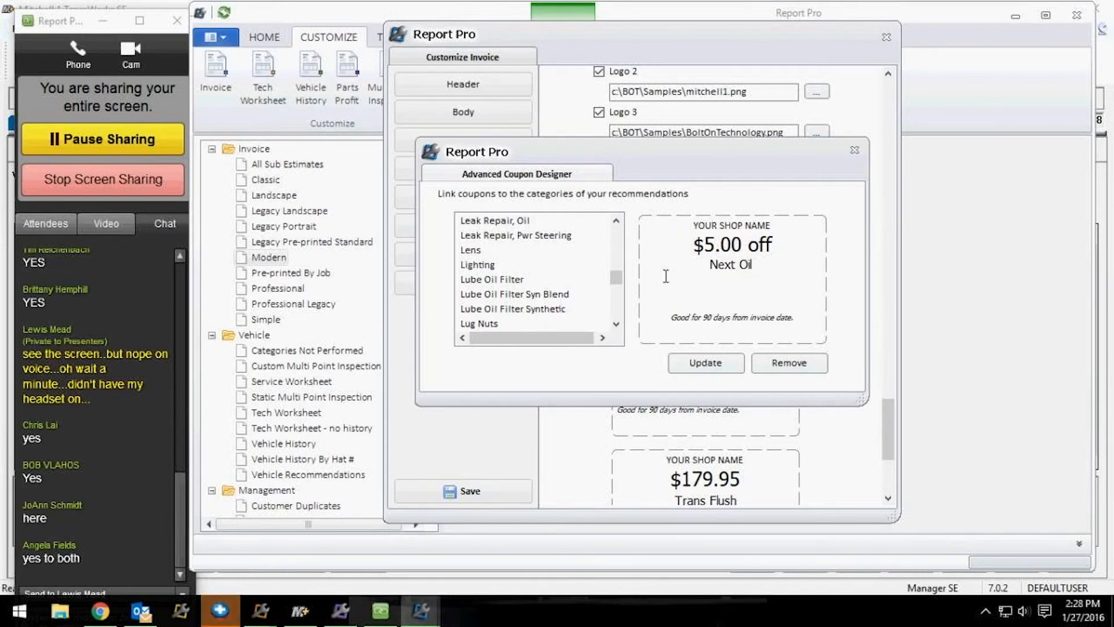
type(" Chan")
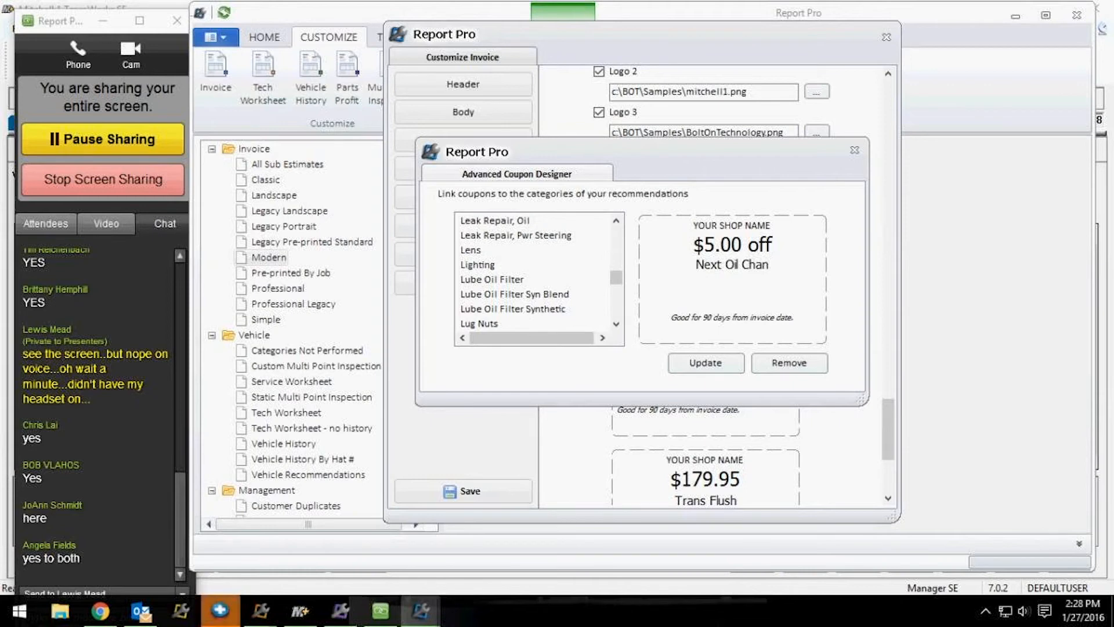
type("ge")
left_click(706, 362)
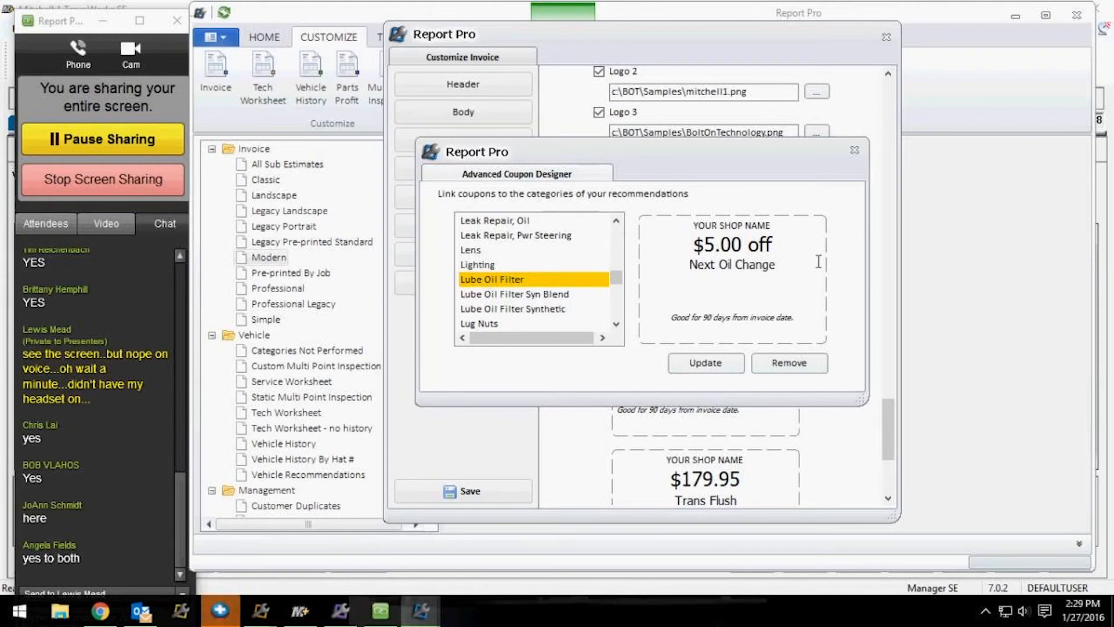
left_click(854, 150)
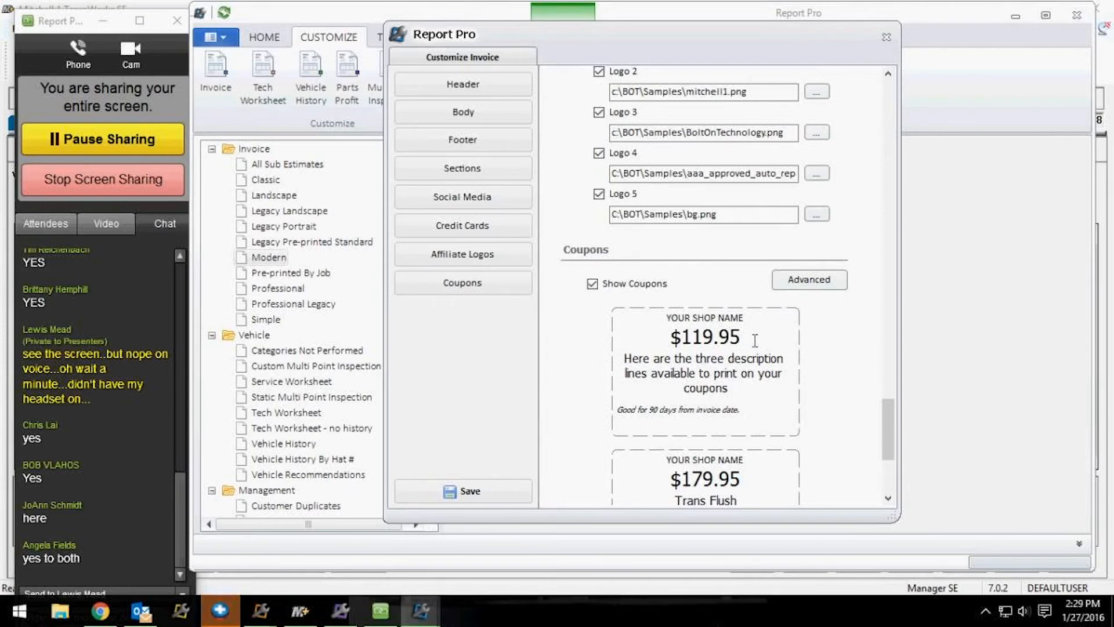
Reopen the Advanced Coupon Designer, check the Lube Oil Filter entry in the category list, and close it.
left_click(799, 284)
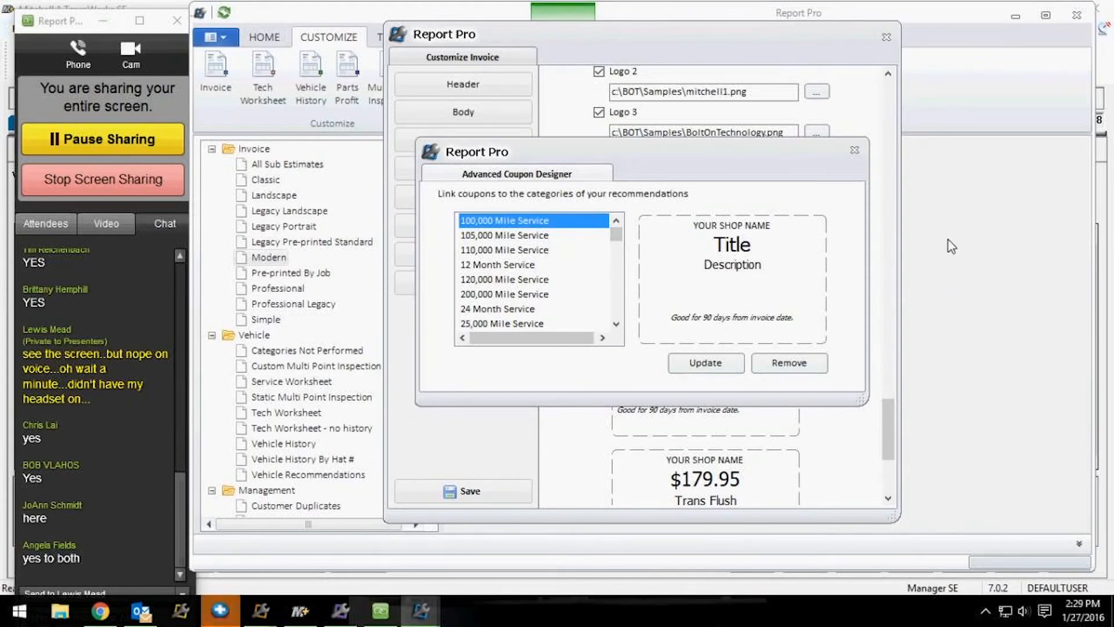
left_click_drag(616, 234, 617, 279)
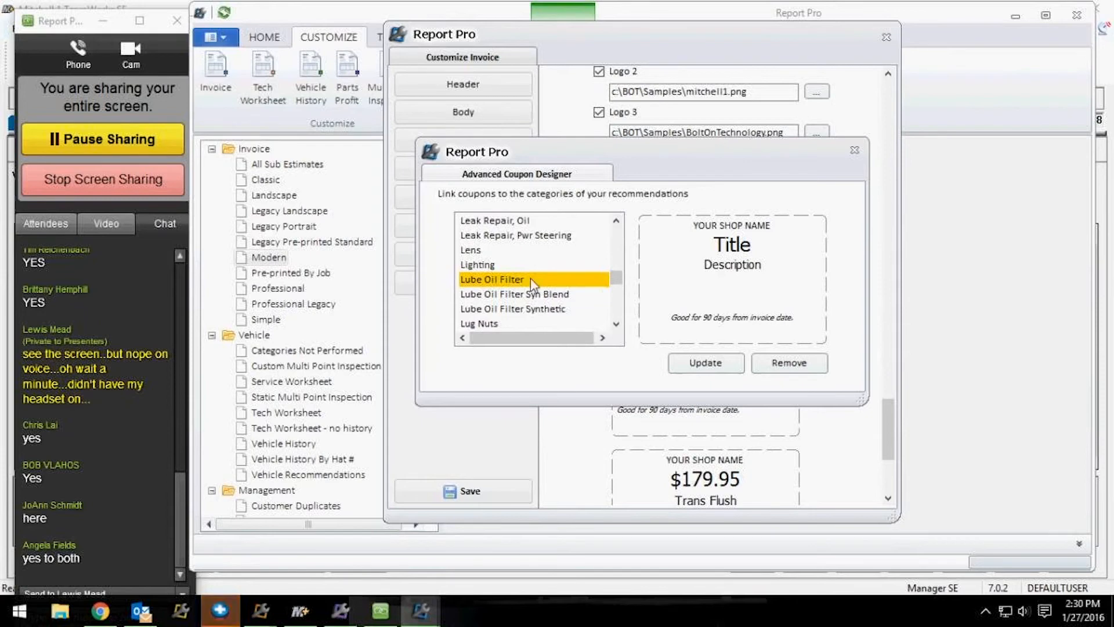
left_click(855, 151)
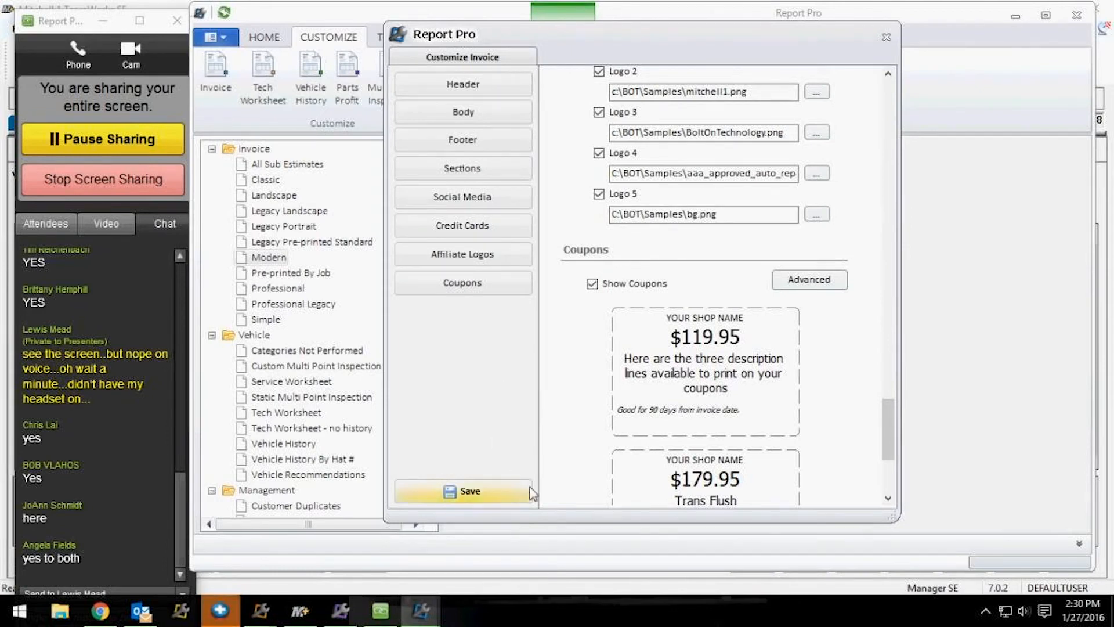
Save the invoice customization and generate the Modern invoice report.
left_click_drag(888, 419, 888, 449)
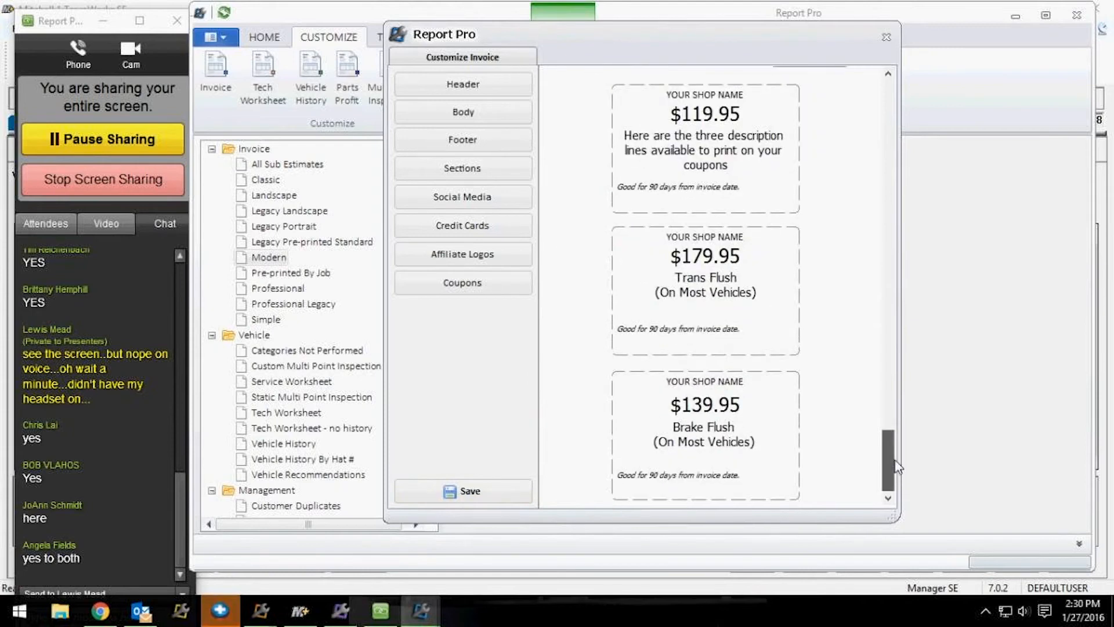
left_click(470, 492)
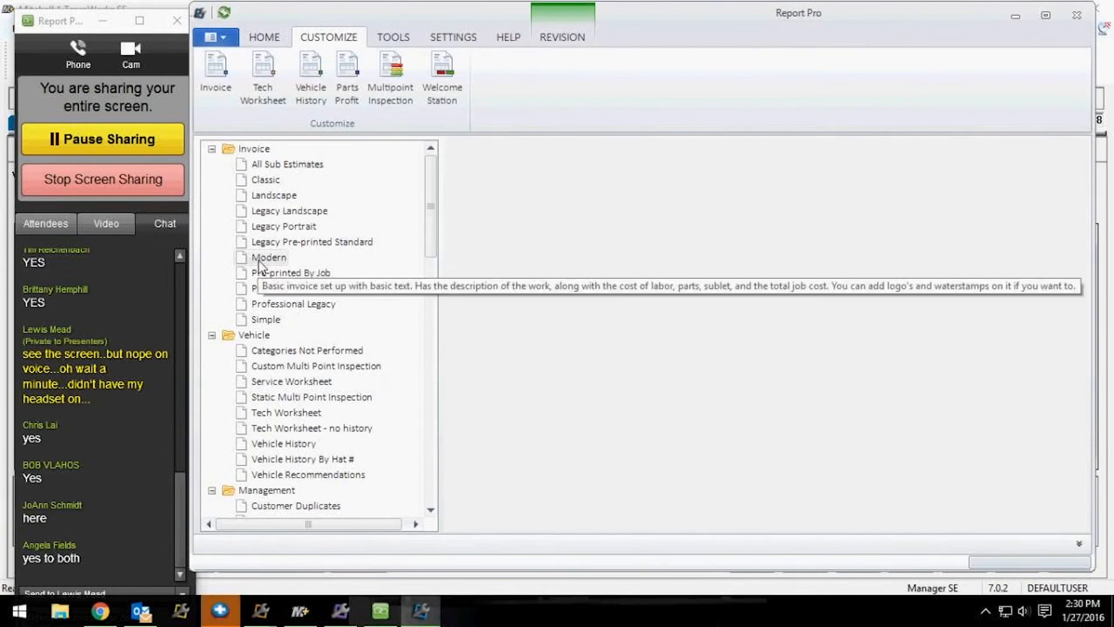
left_click(275, 272)
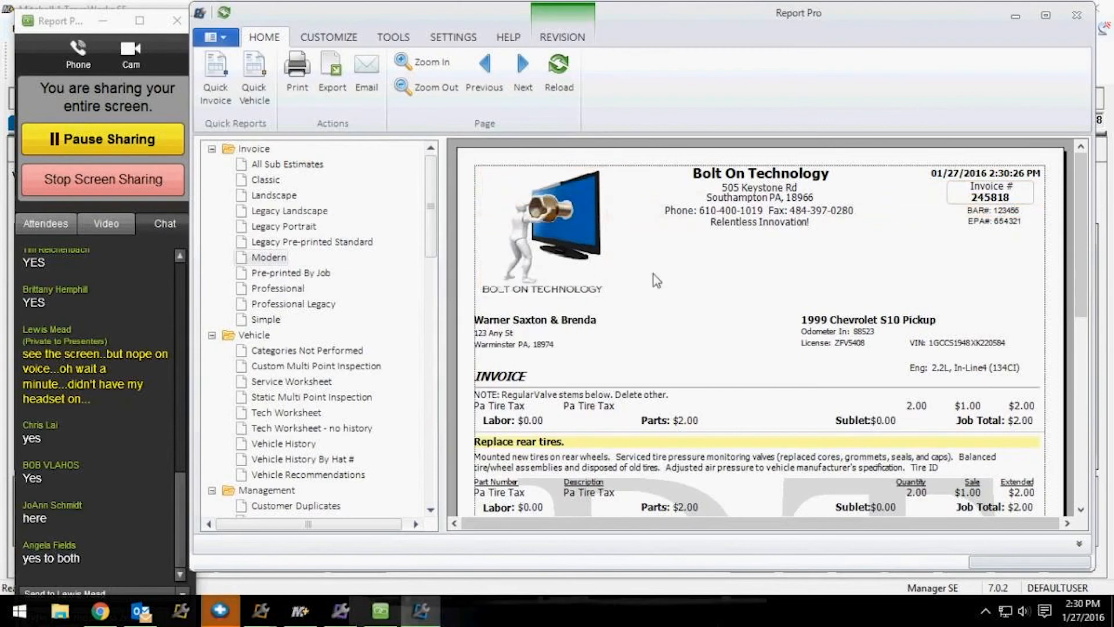
Examine the Modern invoice's first two pages, including job lines, recommendations, declined work, totals, payment icons, signature area and footer logos.
left_click_drag(1083, 196, 1082, 232)
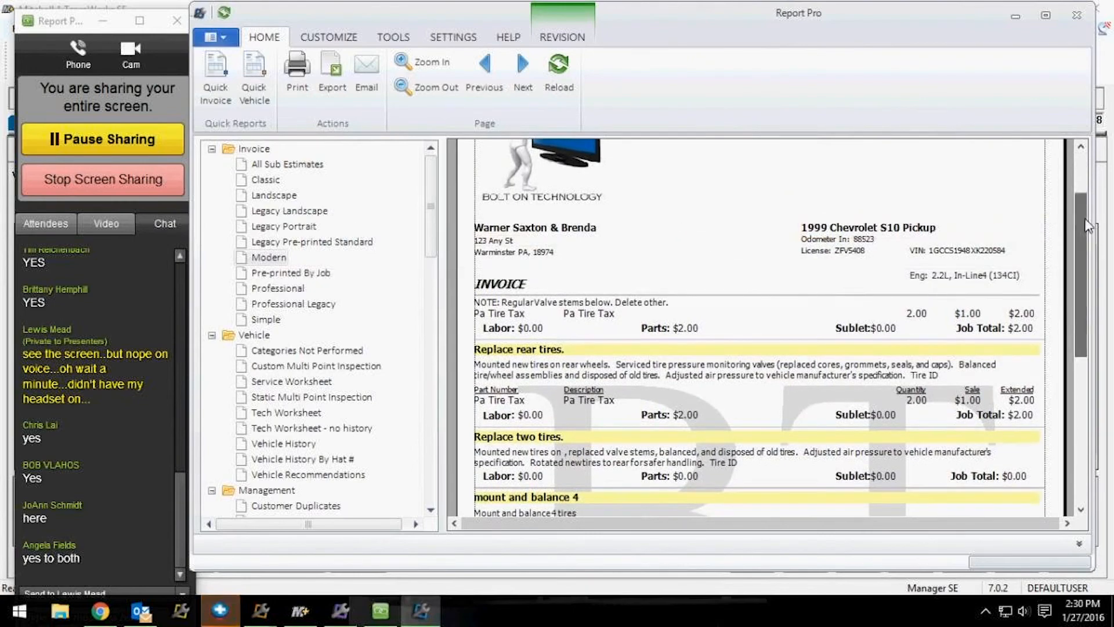
left_click_drag(1080, 231, 1090, 303)
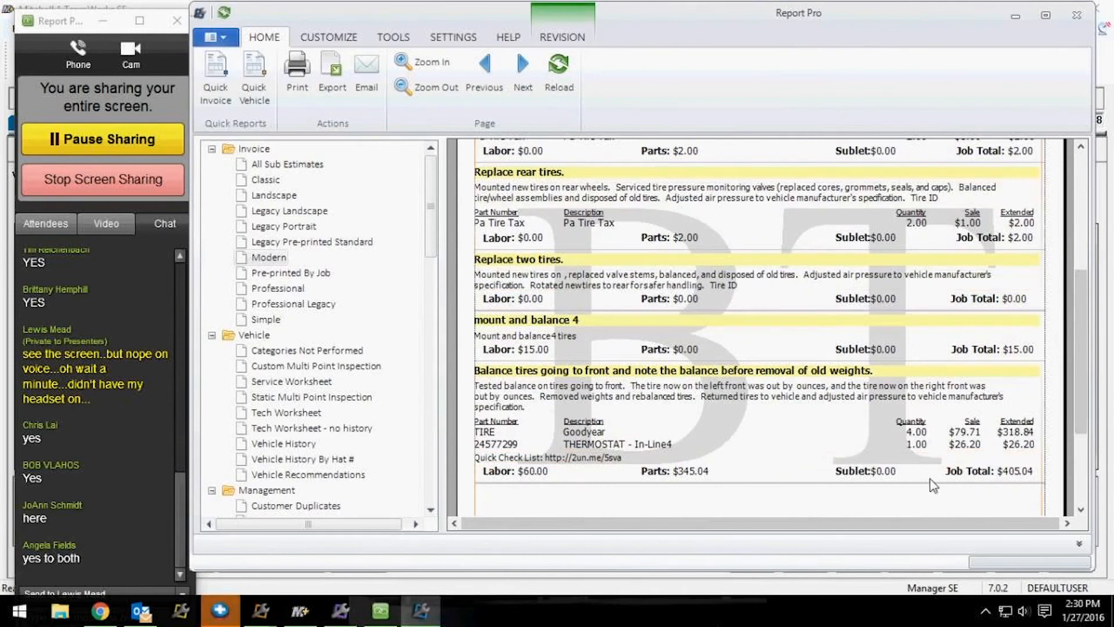
left_click_drag(1088, 295, 1089, 364)
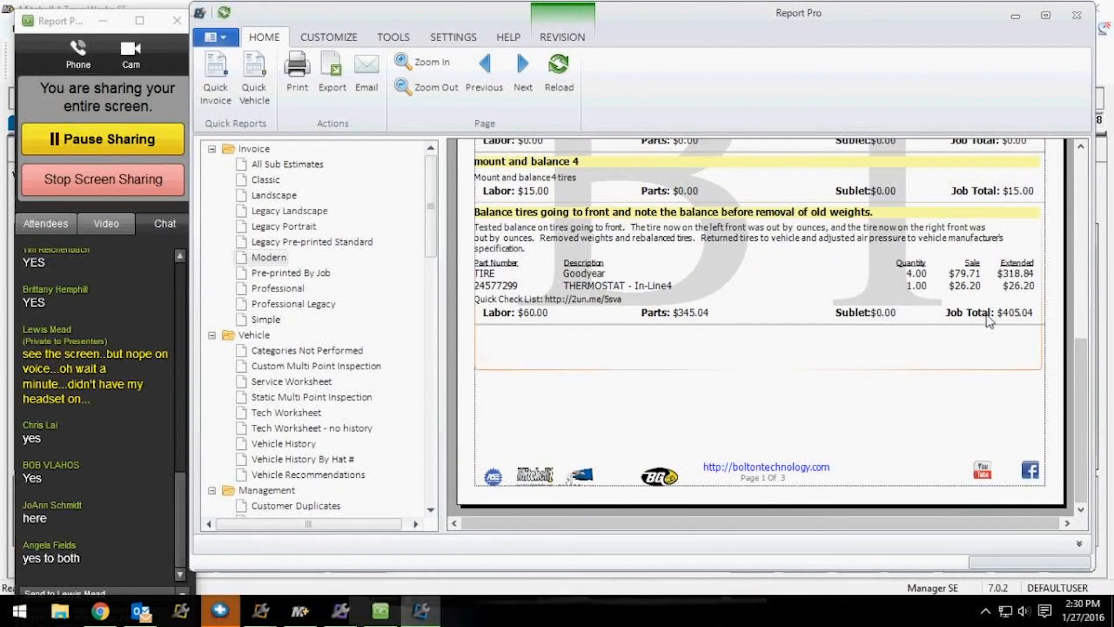
left_click(532, 71)
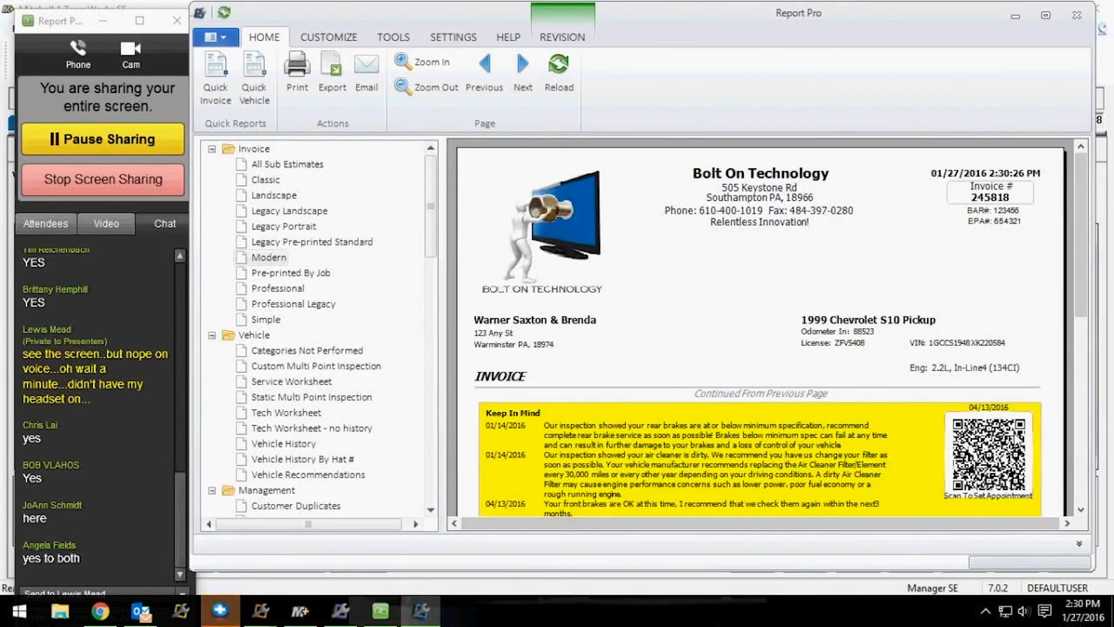
left_click_drag(1083, 336, 1083, 448)
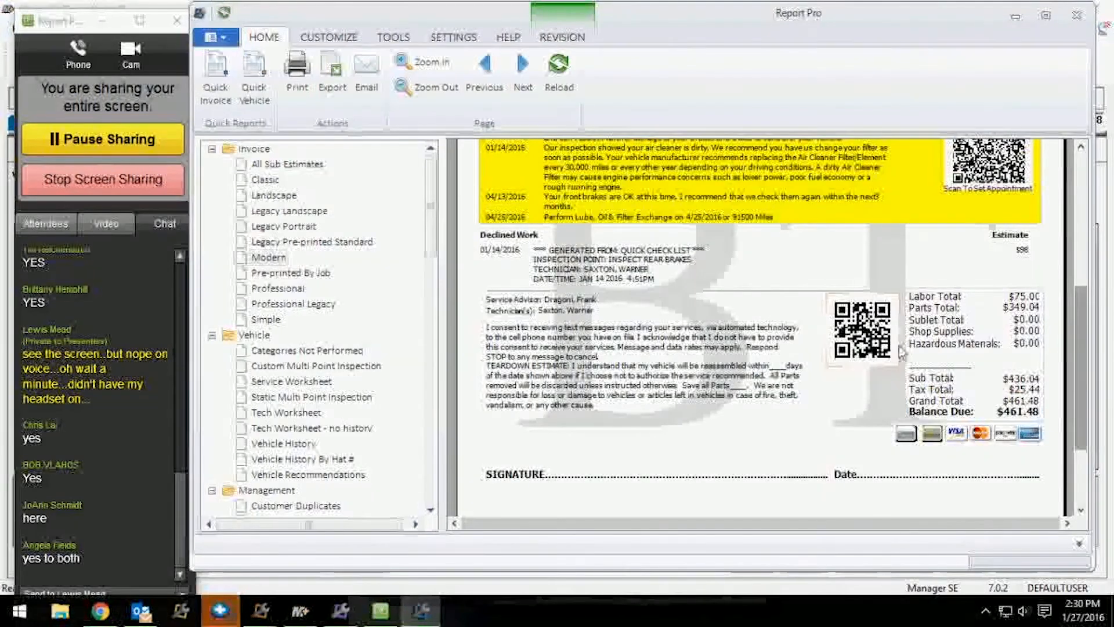
scroll(1078, 312, "down", 5)
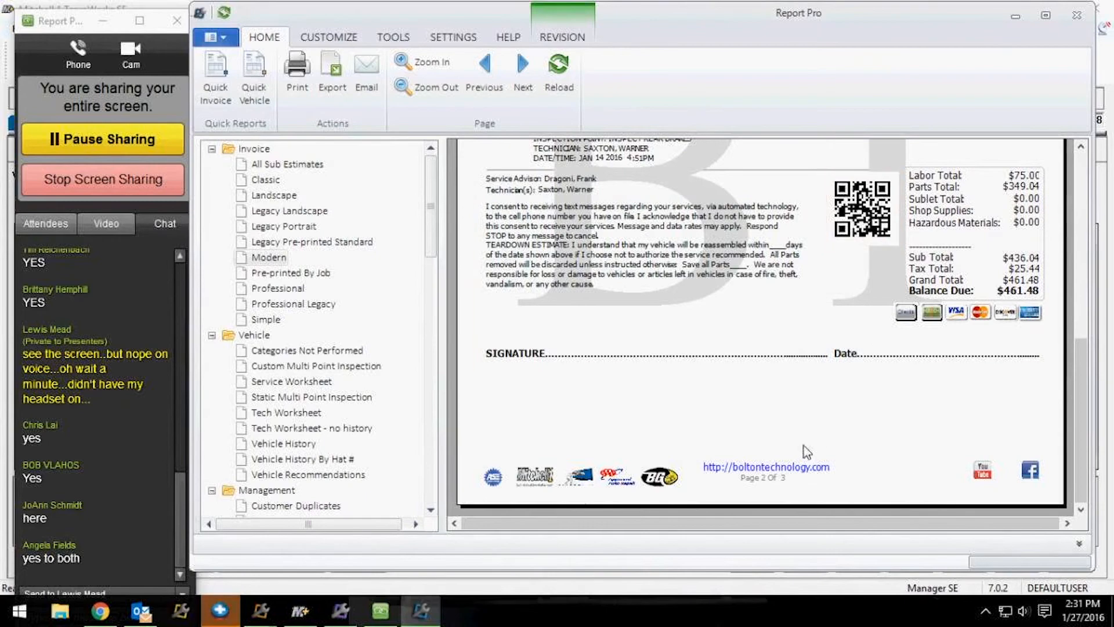
left_click_drag(1083, 373, 1094, 263)
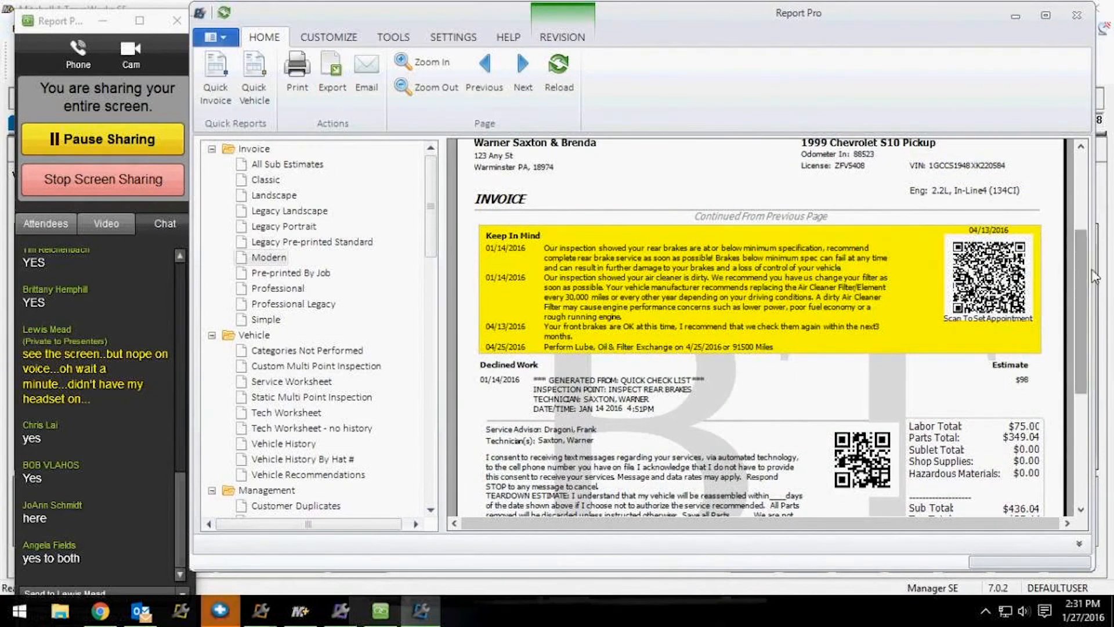
left_click_drag(1078, 253, 1080, 362)
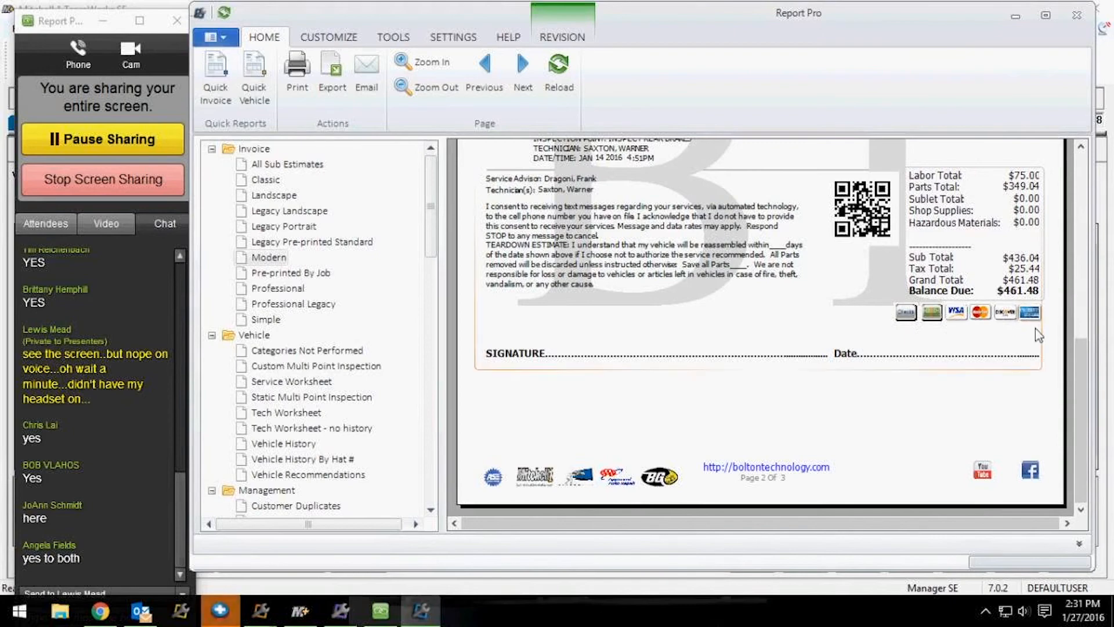
left_click(1084, 167)
left_click(1086, 167)
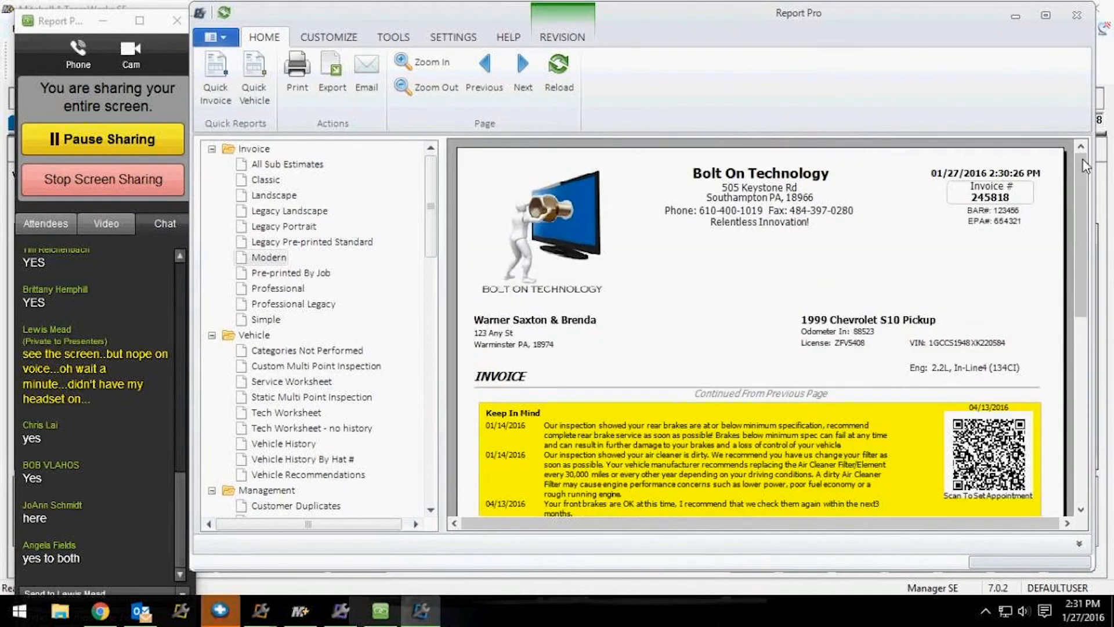
Open the customization settings for the Tech Worksheet.
left_click(332, 40)
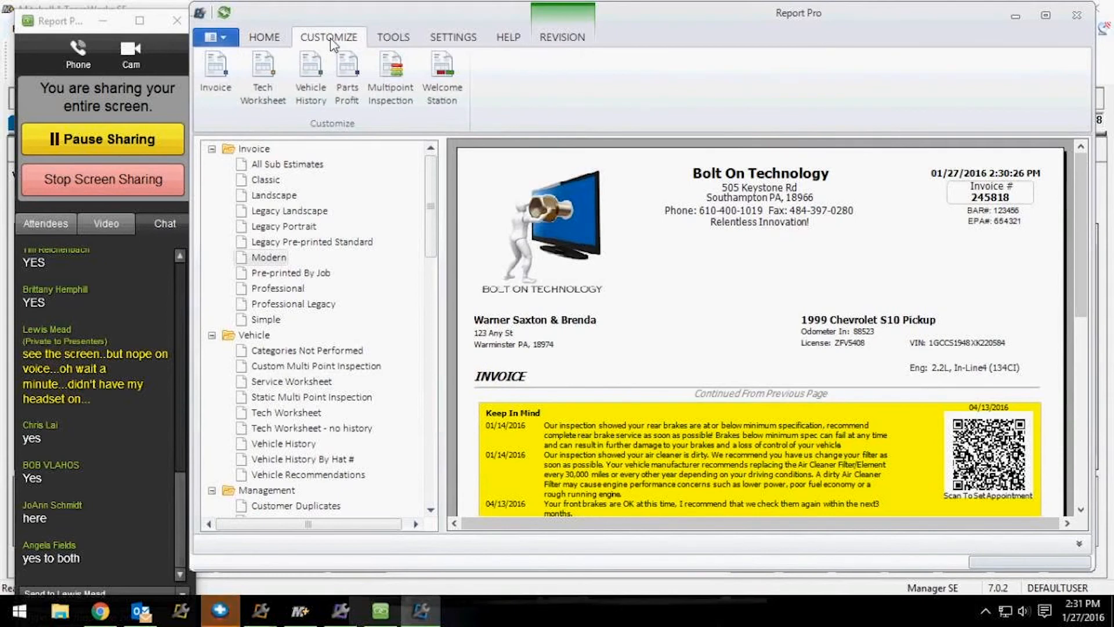
left_click(261, 77)
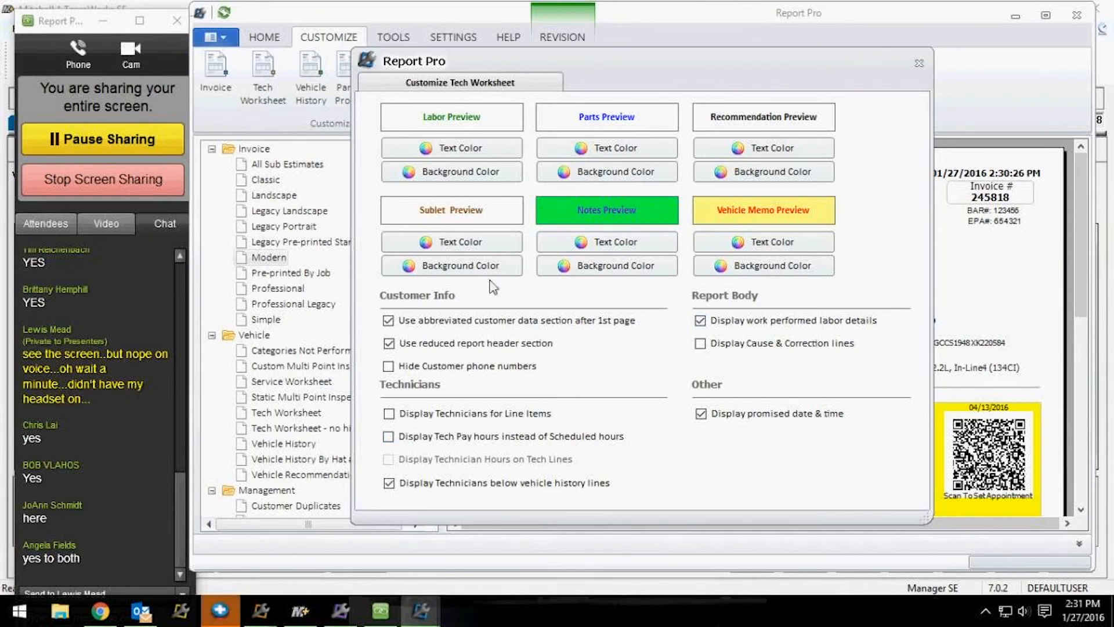
Close the Tech Worksheet customization, view the categories that can be excluded from the Parts Profit report, and close that dialog.
left_click(919, 62)
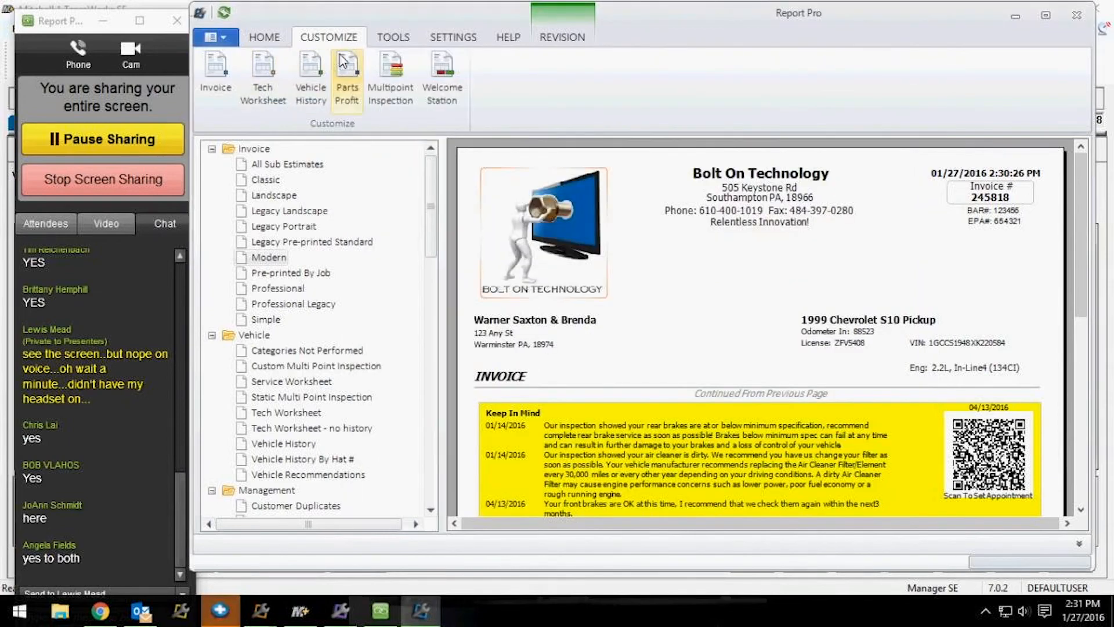
left_click(349, 68)
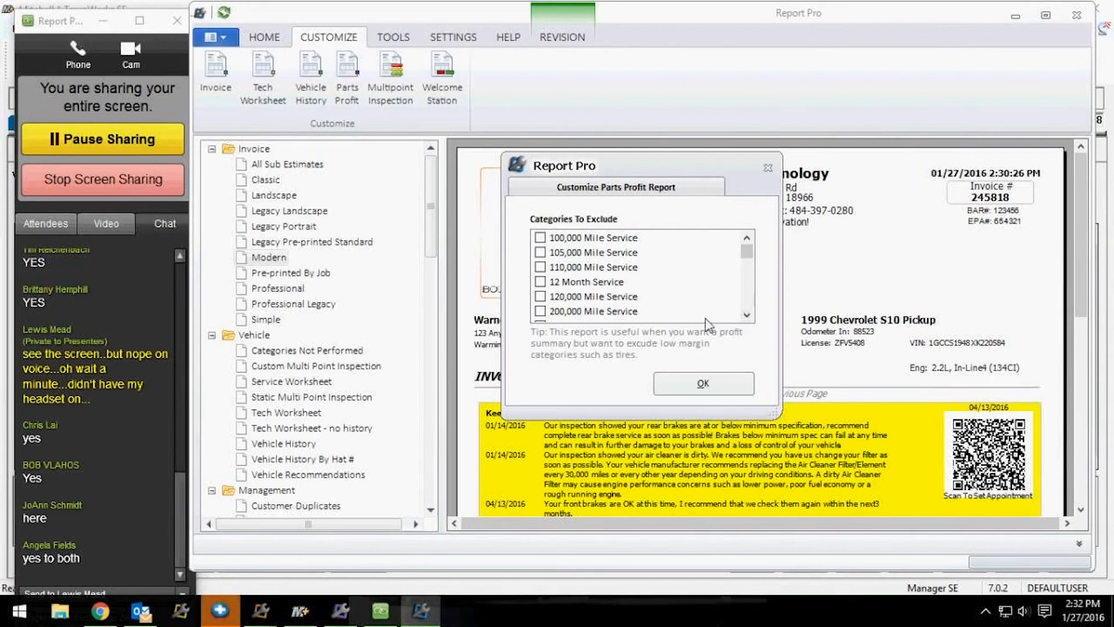
left_click(768, 170)
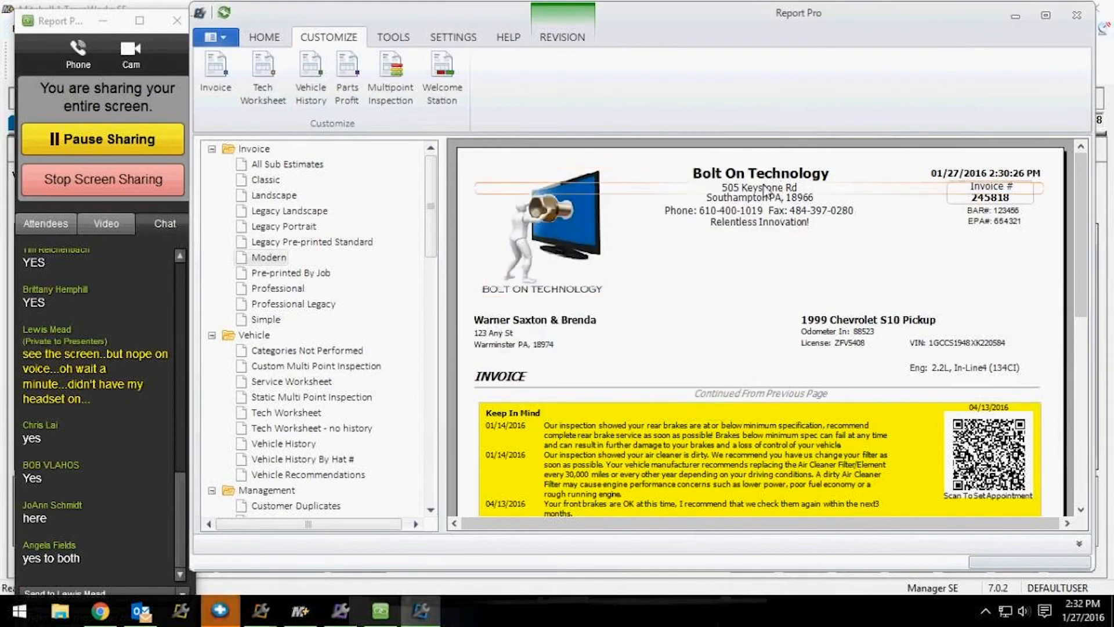
Open the Inspect Front Brakes point in the Multi Point Preventative Maintenance Inspection from the multipoint inspection customization.
left_click(395, 67)
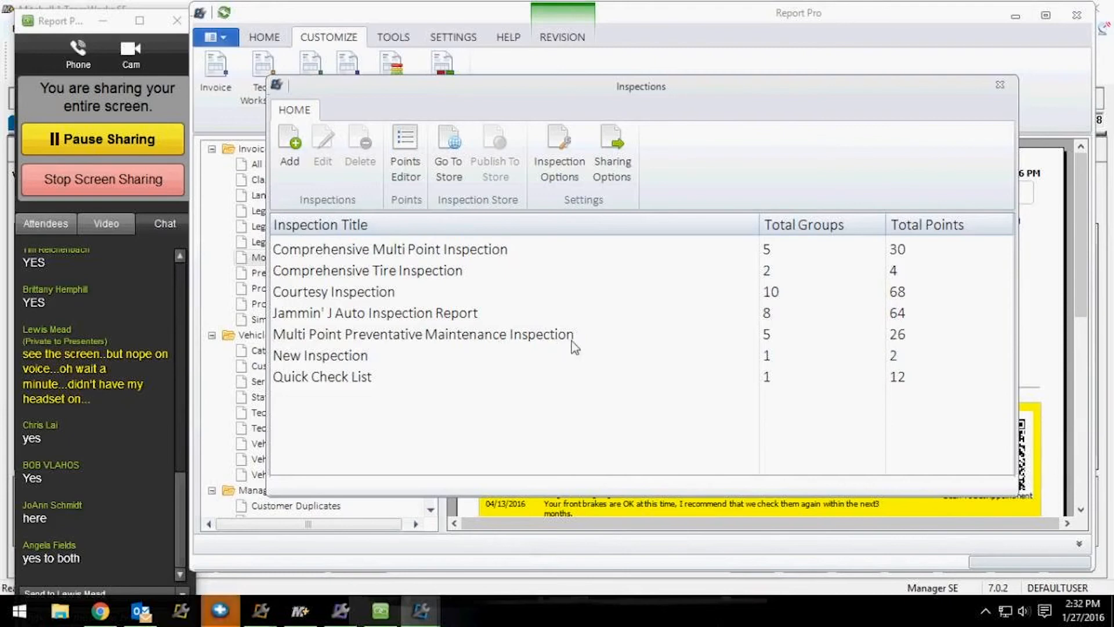
left_click(497, 341)
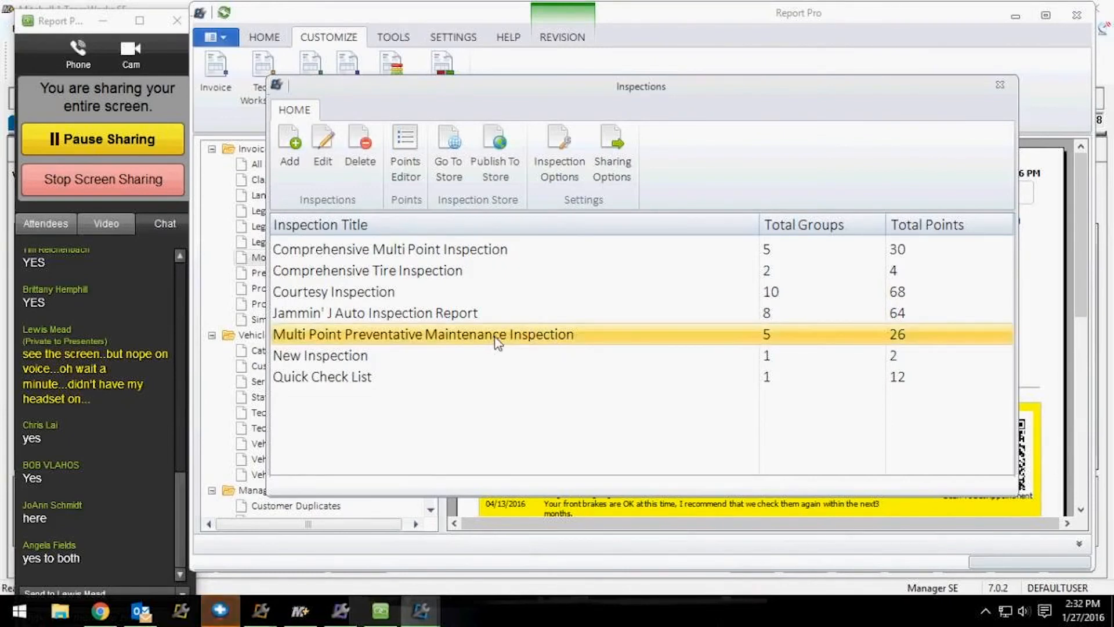
double_click(496, 341)
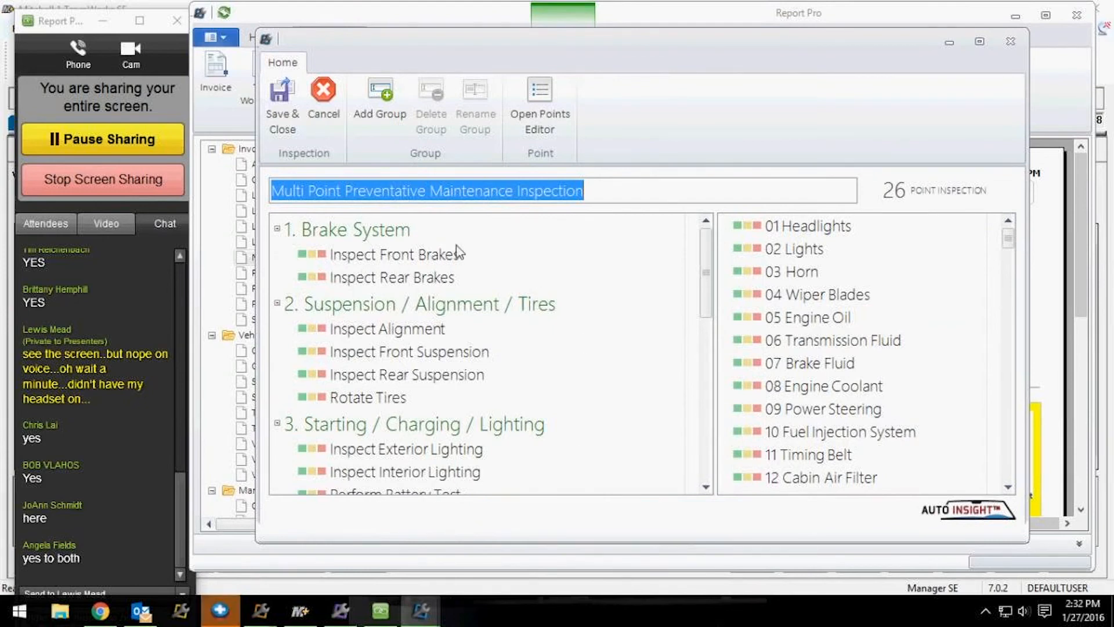
left_click(403, 260)
double_click(415, 268)
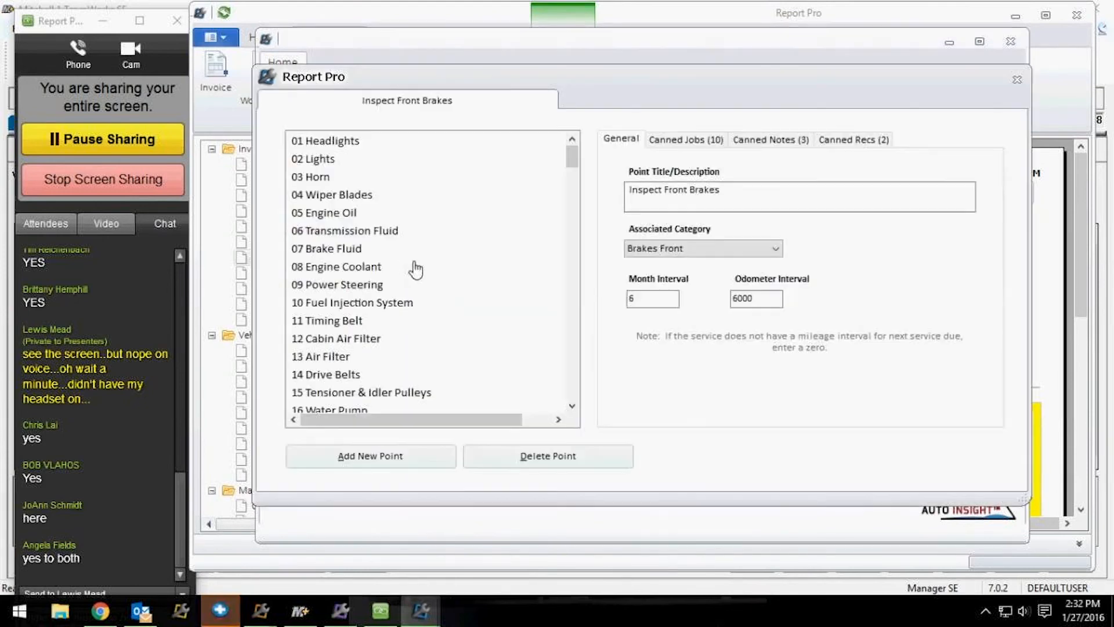
Review the canned recommendations, notes and jobs linked to Inspect Front Brakes, and close the point and inspection editors.
left_click(864, 142)
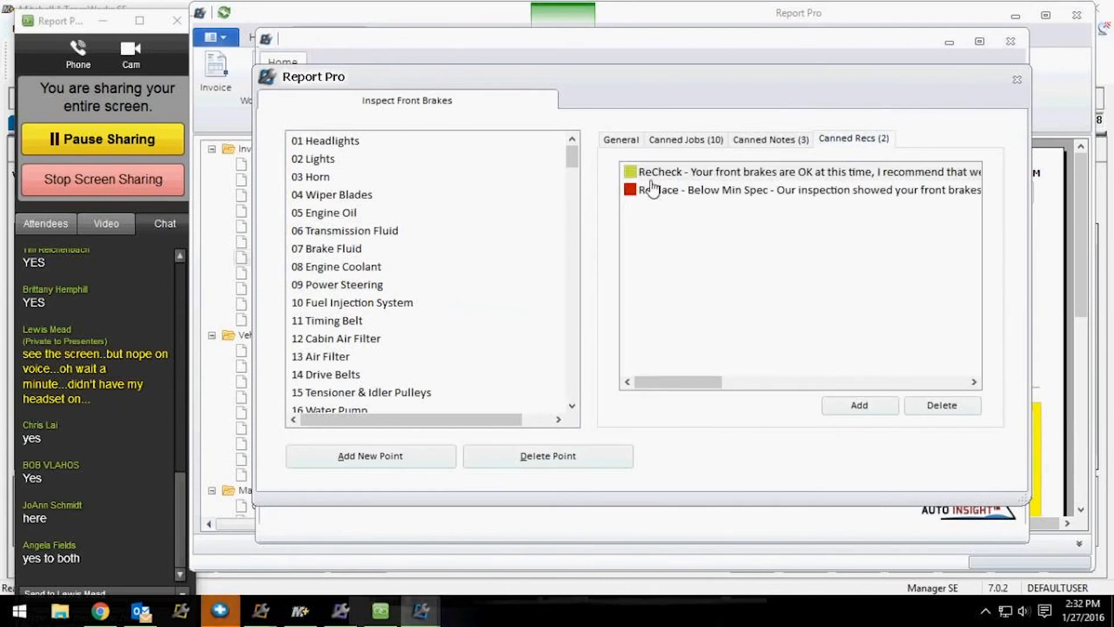
left_click(788, 140)
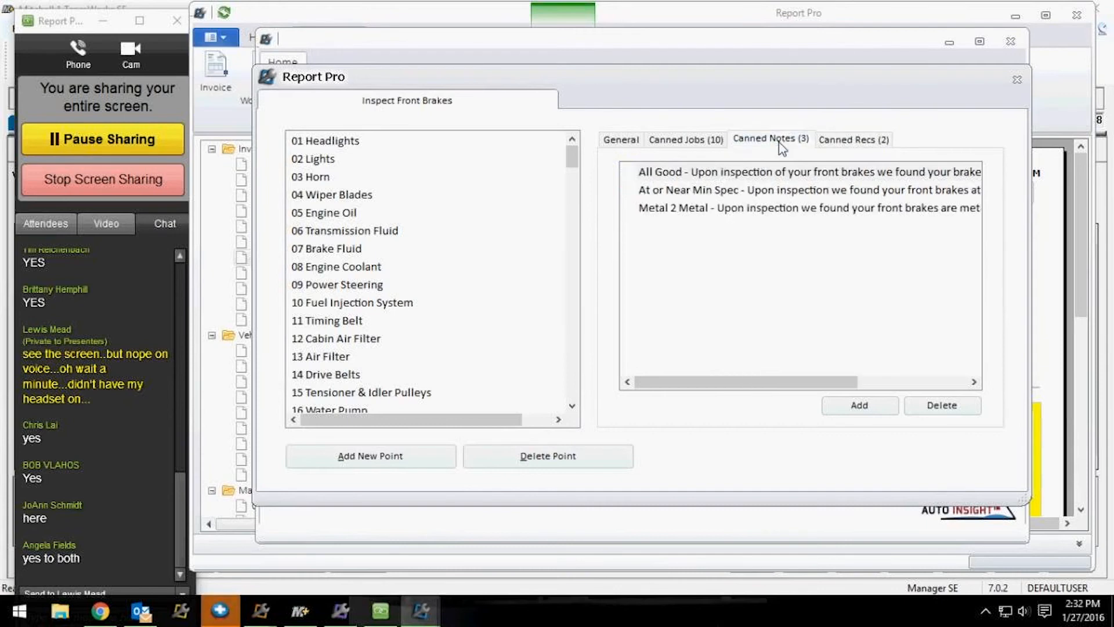
left_click(688, 145)
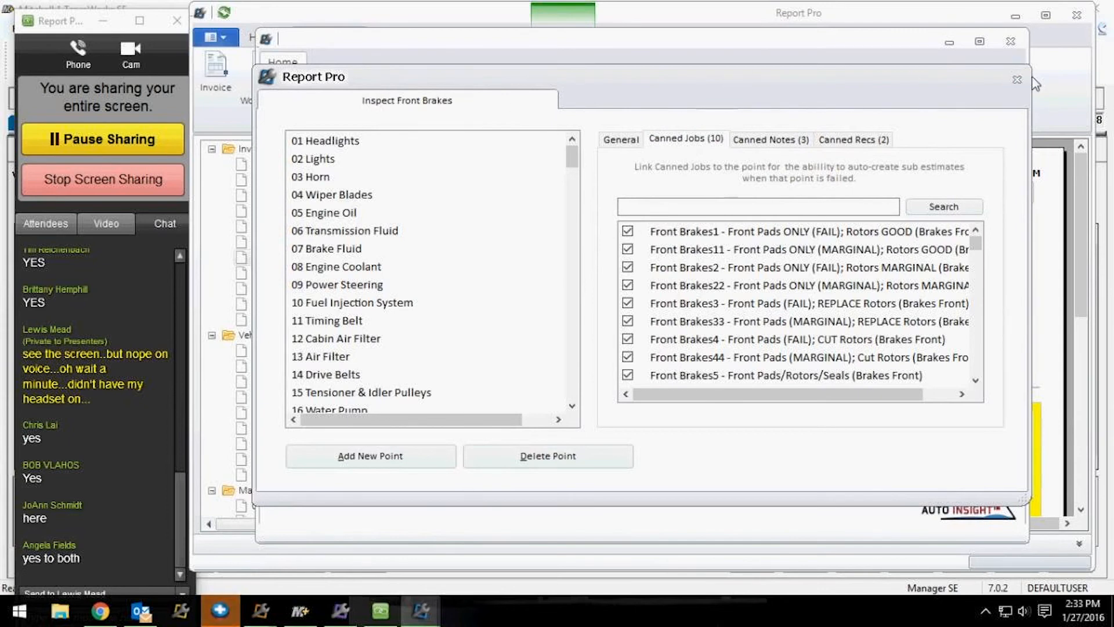
left_click(1017, 79)
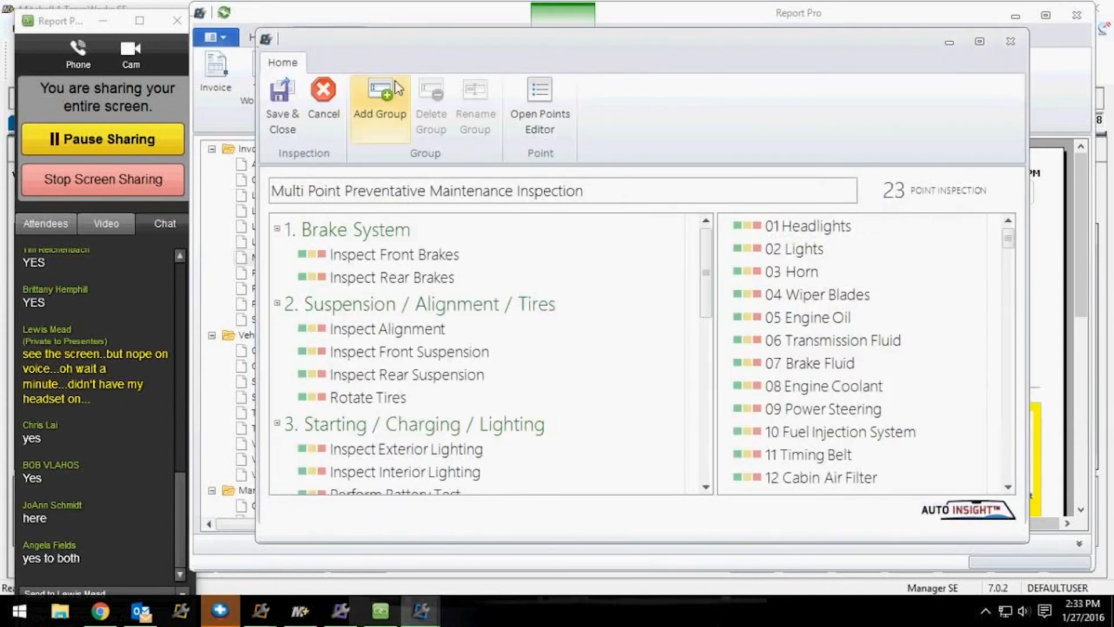
left_click(1010, 41)
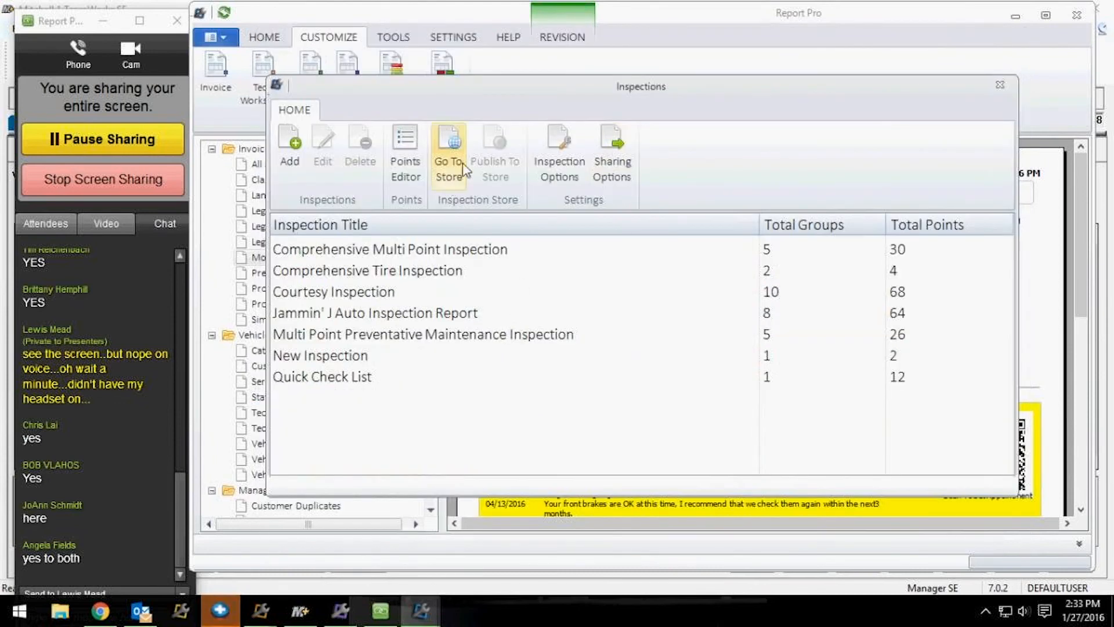
Preview the BOLT ON Comprehensive Tire Inspection in the template store, including the front driver side tire's notes and recommendations, and close the store.
left_click(455, 145)
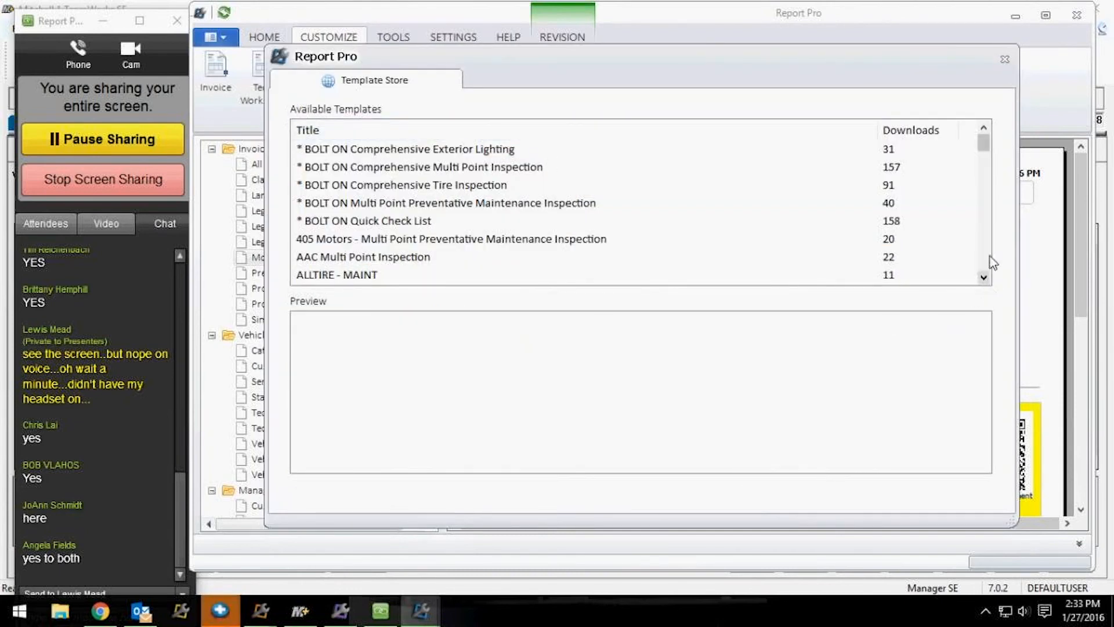
mouse_move(988, 142)
left_mouse_down()
mouse_move(989, 162)
mouse_move(988, 143)
left_mouse_up()
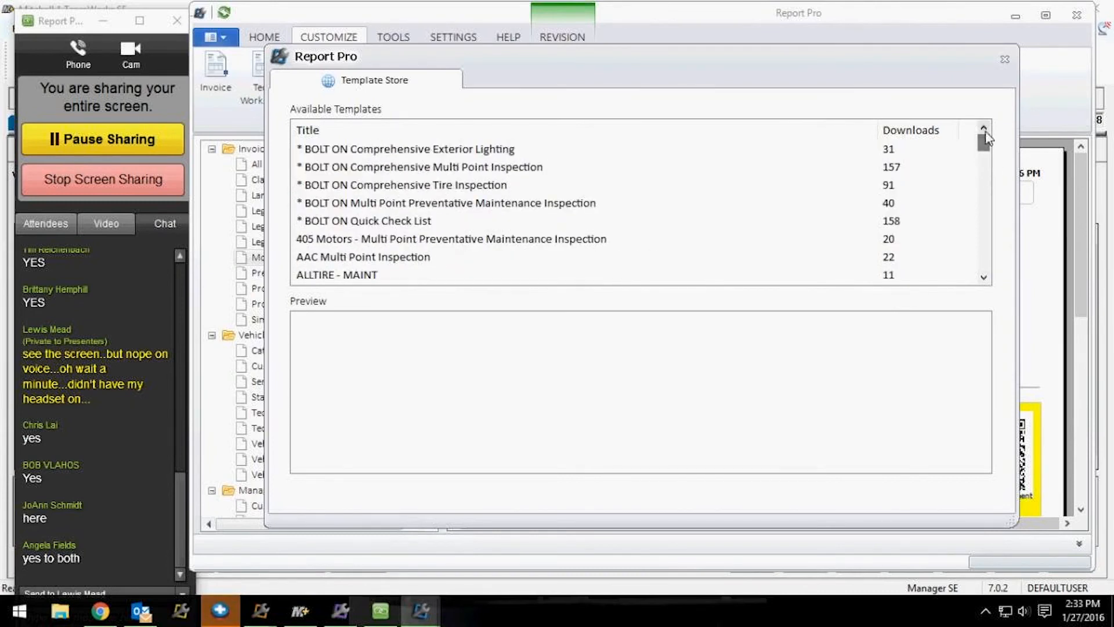
left_click(321, 190)
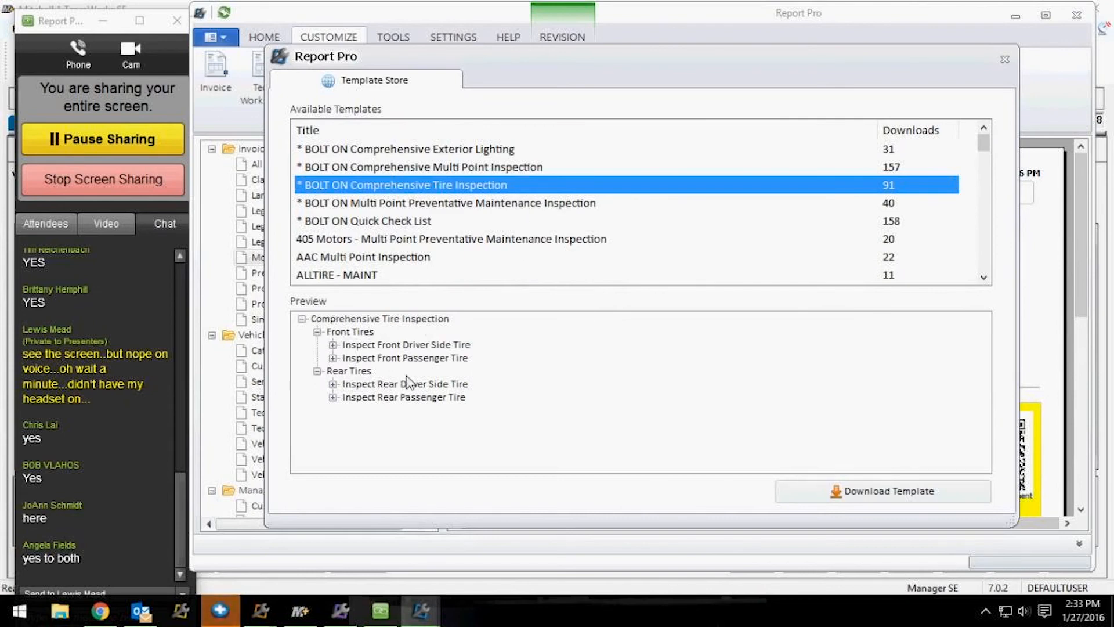
left_click(333, 345)
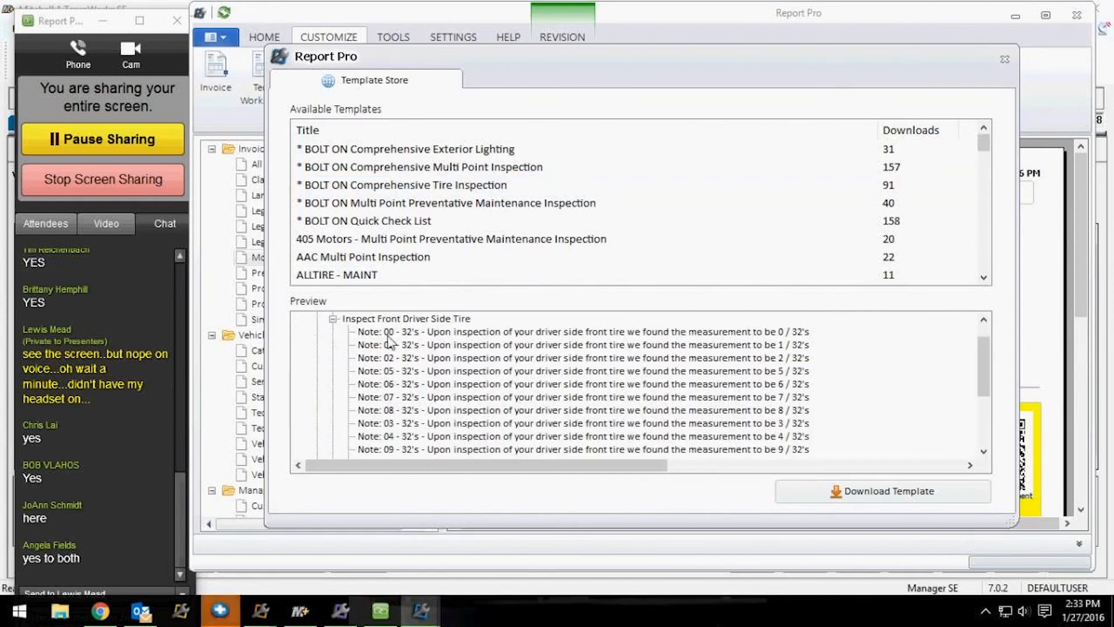
left_click(984, 451)
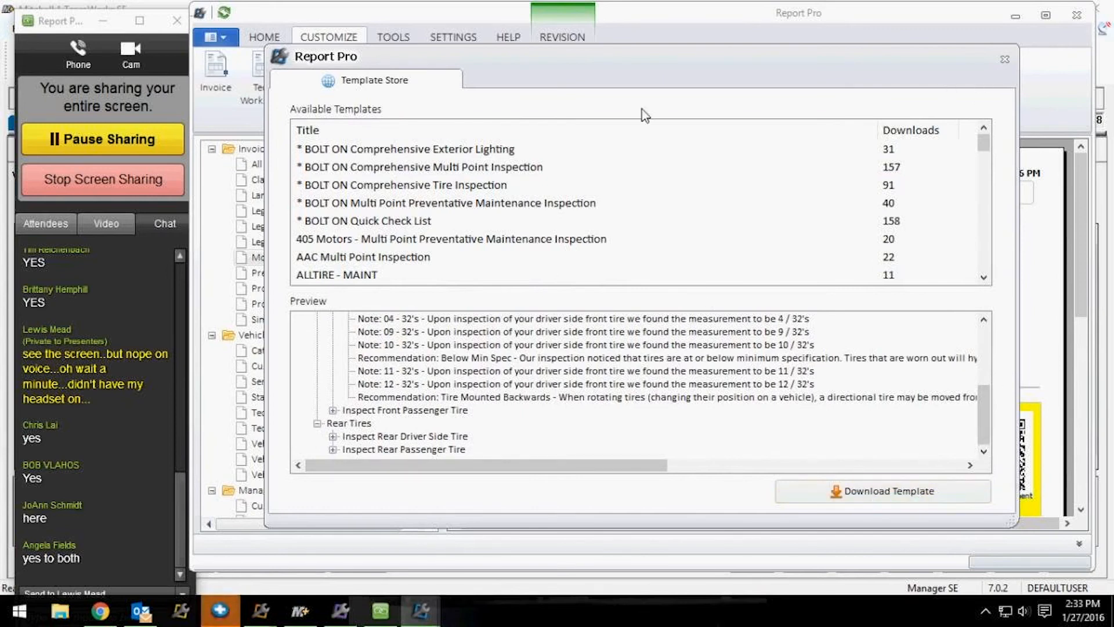
left_click(1005, 62)
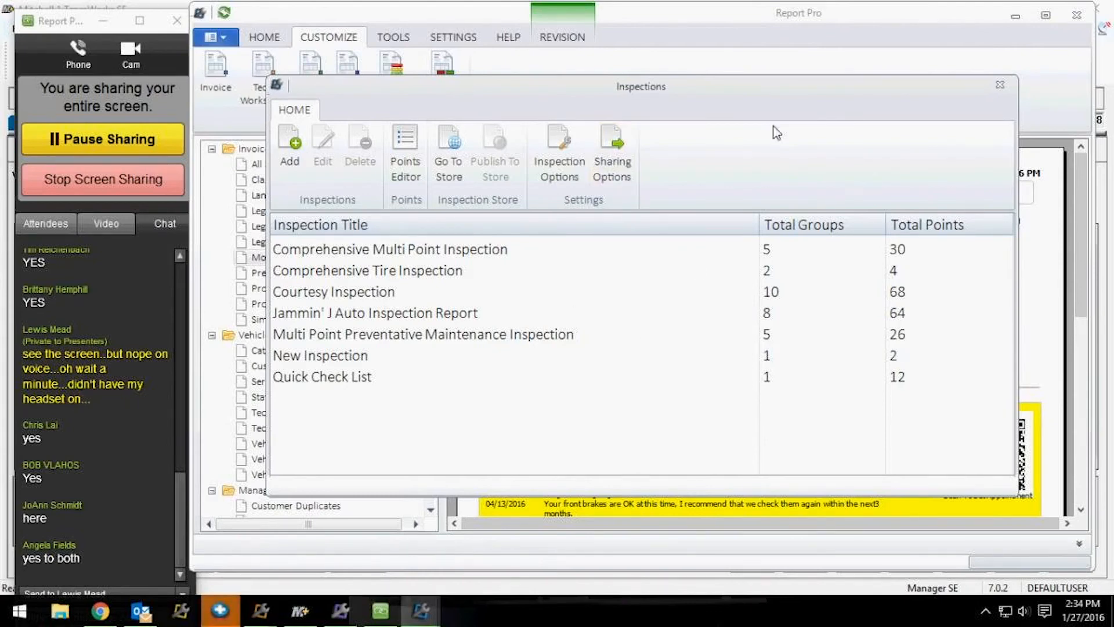
Review the text and email sharing messages for inspections, save the settings, and close the inspection list.
left_click(623, 152)
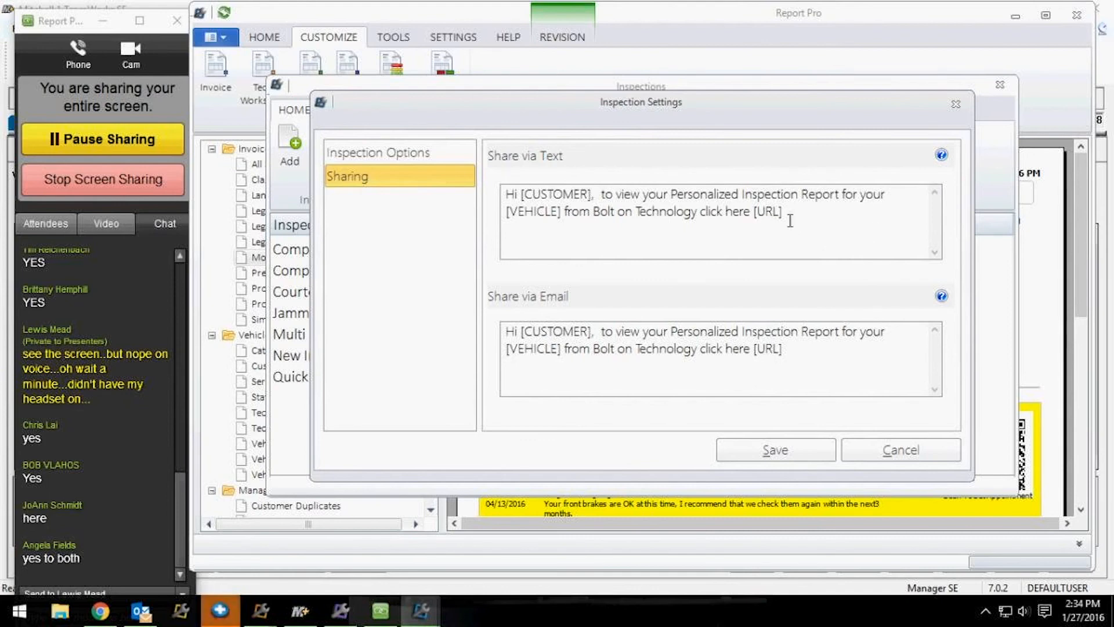
left_click(797, 459)
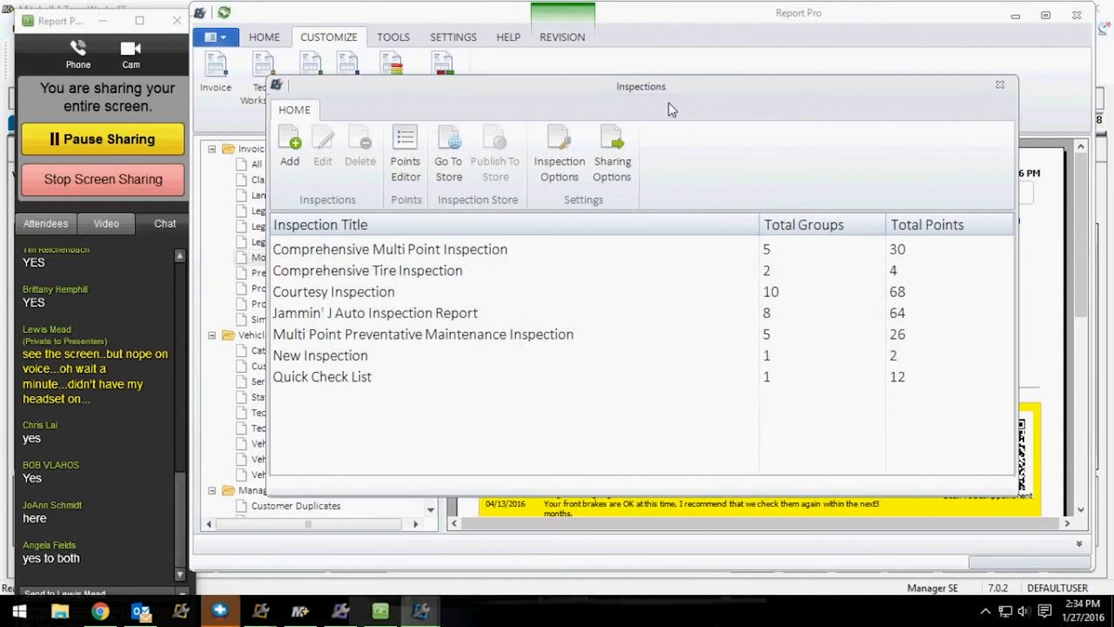
left_click(1000, 85)
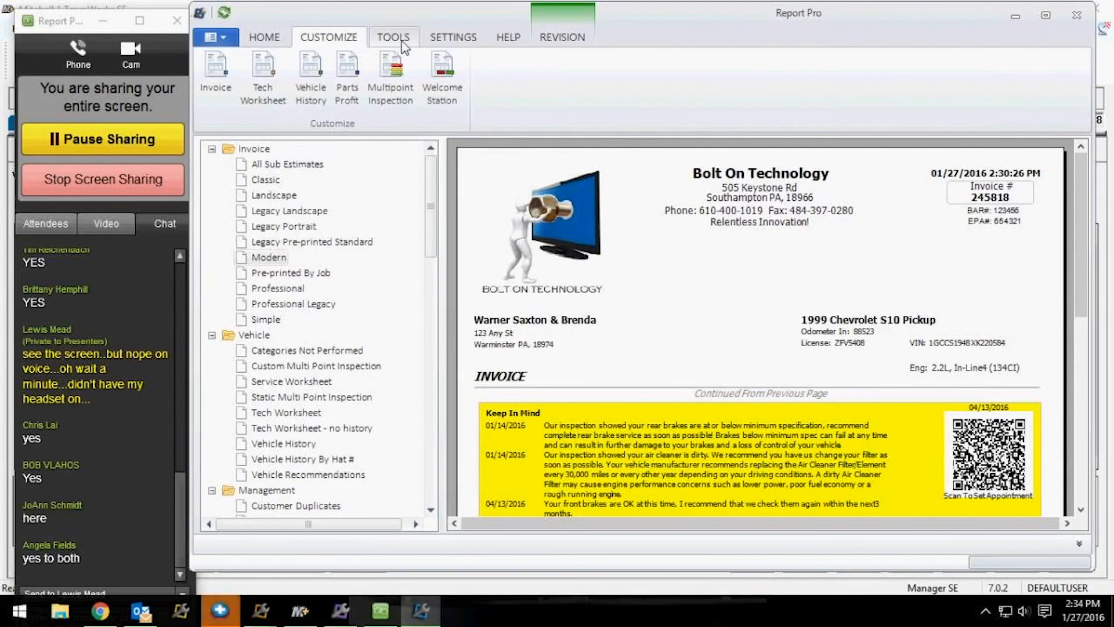
Open the Inspection Manager and list the inspections starting from 1/1/2016.
left_click(402, 40)
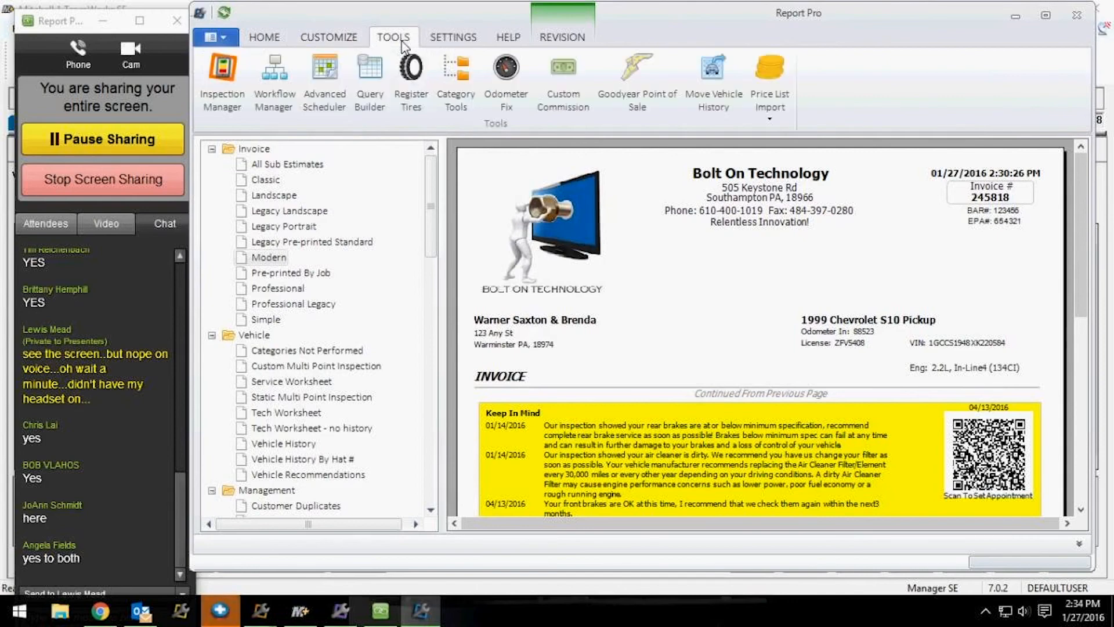
left_click(227, 74)
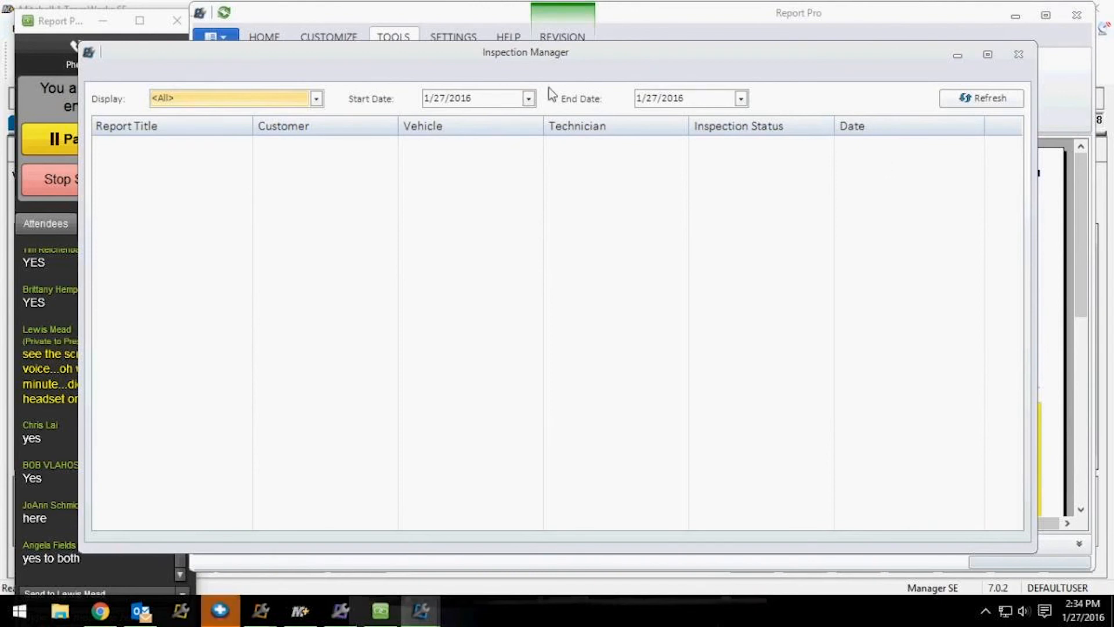
left_click(529, 98)
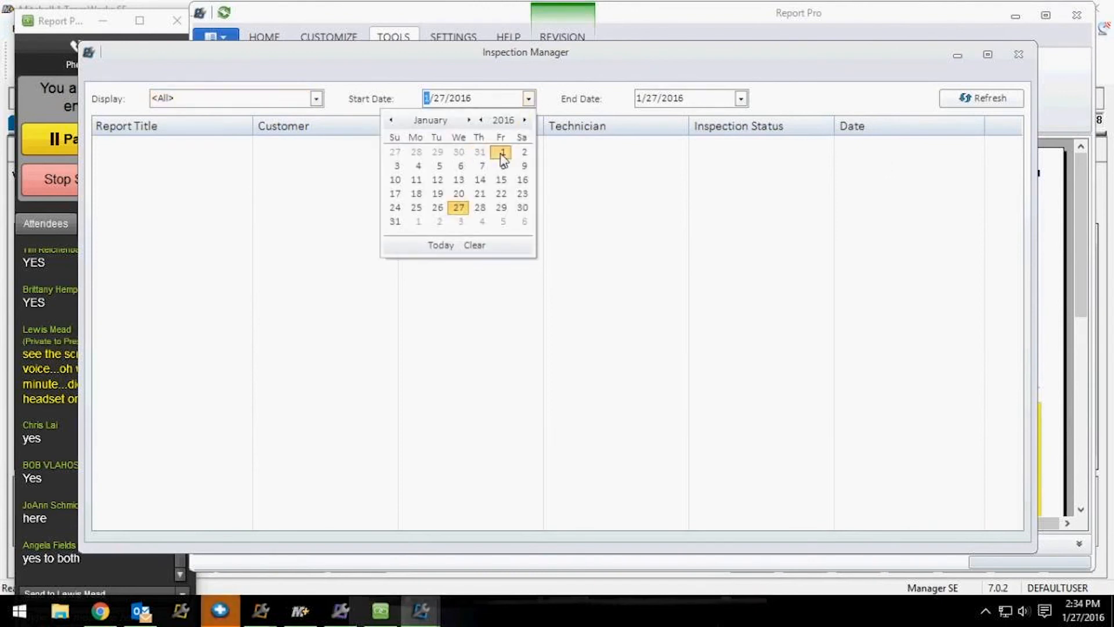
left_click(503, 155)
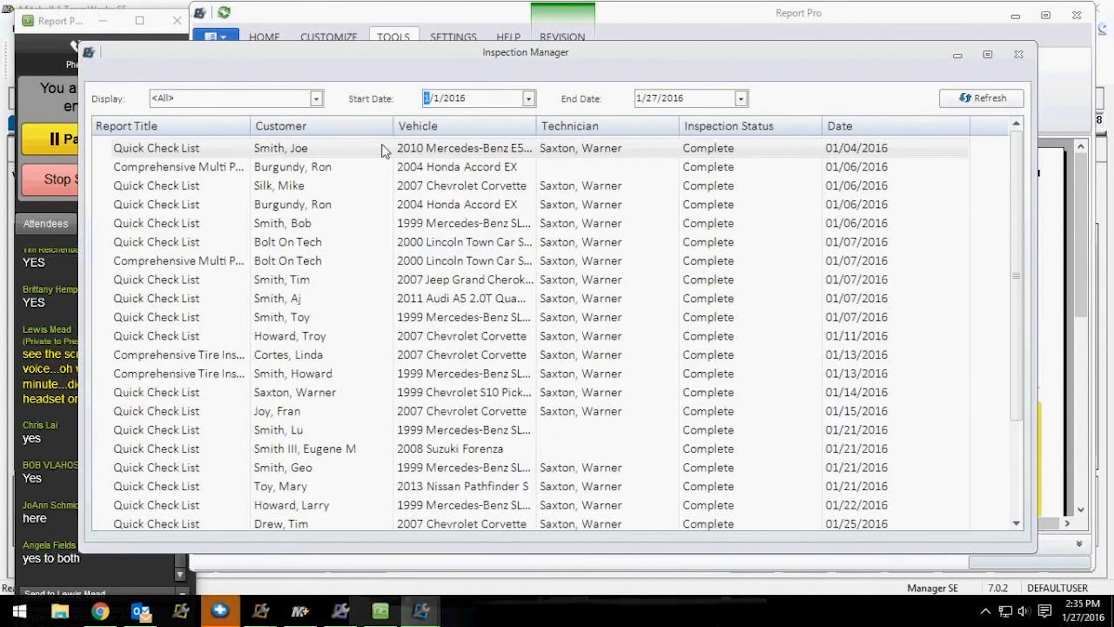
Inspect the 01/04/2016 Quick Check List for the 2010 Mercedes-Benz and its sharing options, and close the editor and Inspection Manager.
double_click(184, 150)
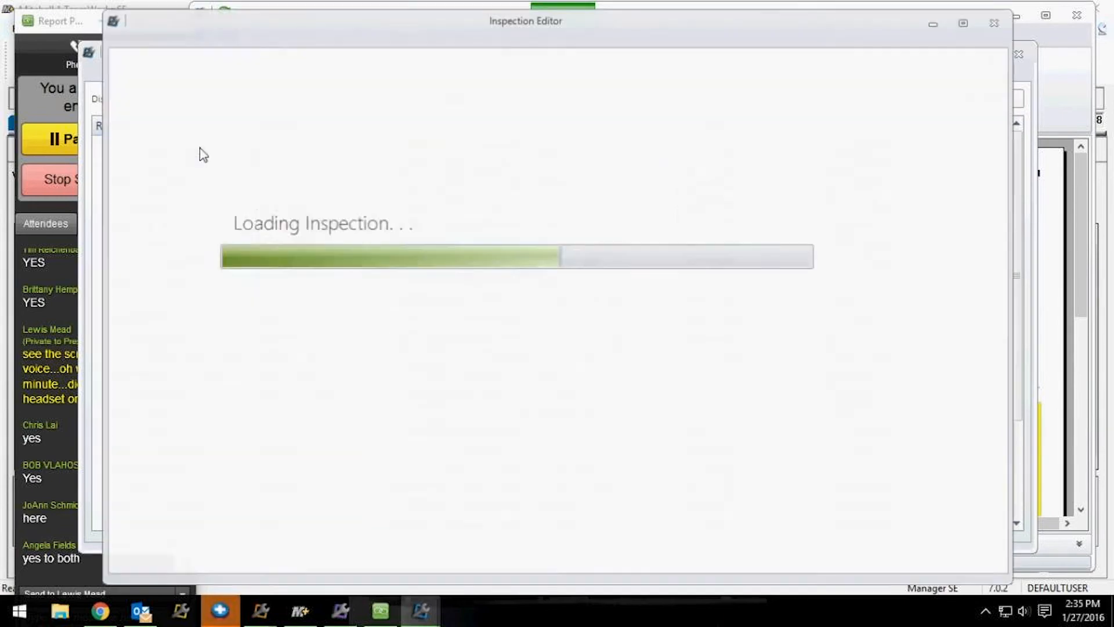
left_click_drag(994, 183, 994, 499)
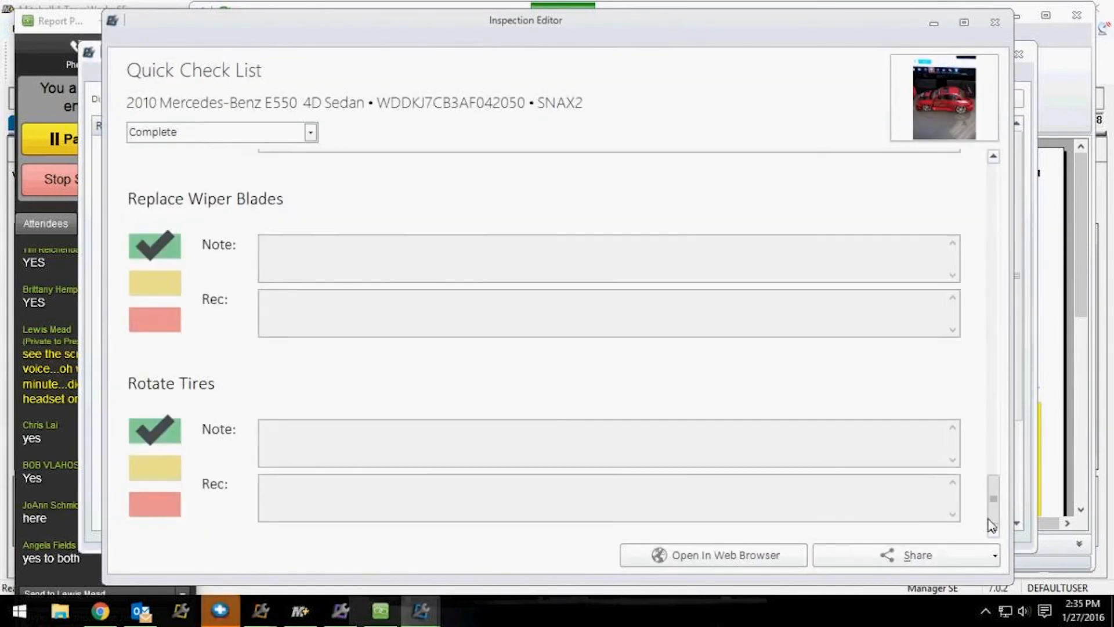
left_click(930, 563)
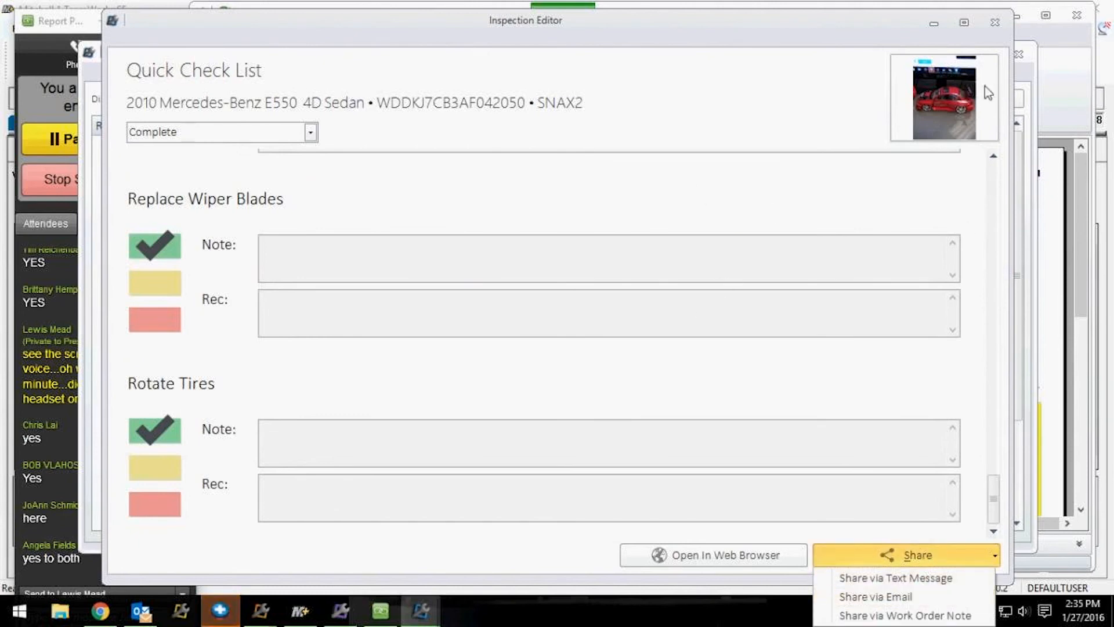
left_click(996, 22)
left_click(996, 22)
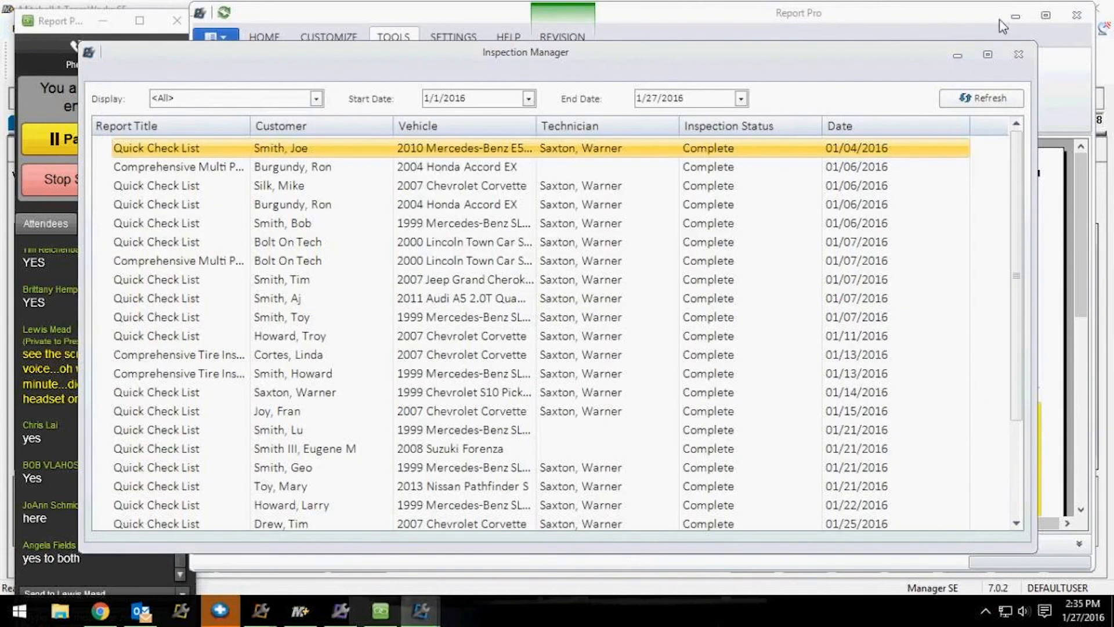
left_click(1018, 57)
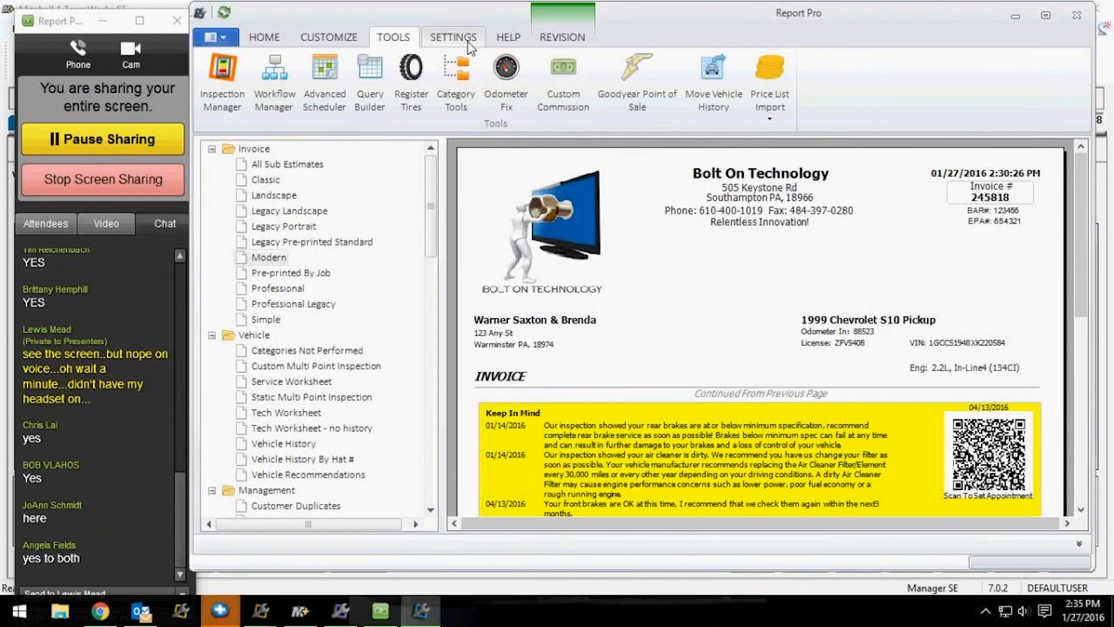
Generate the All Sub Estimates report, view its totals, and show the options for choosing which sub estimates it includes.
left_click(453, 36)
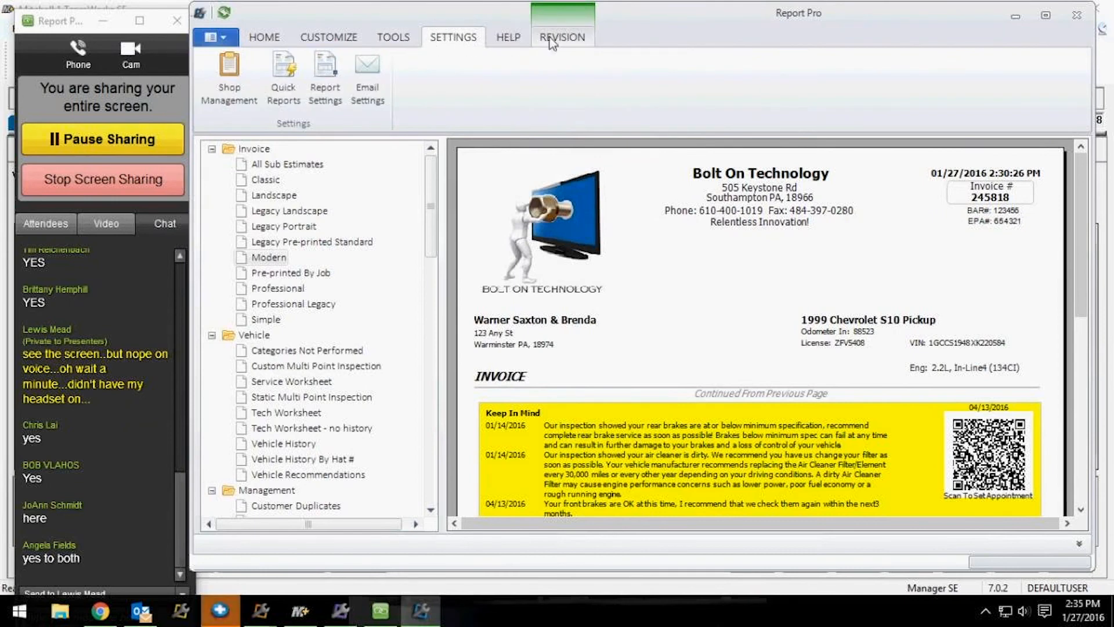
left_click(585, 39)
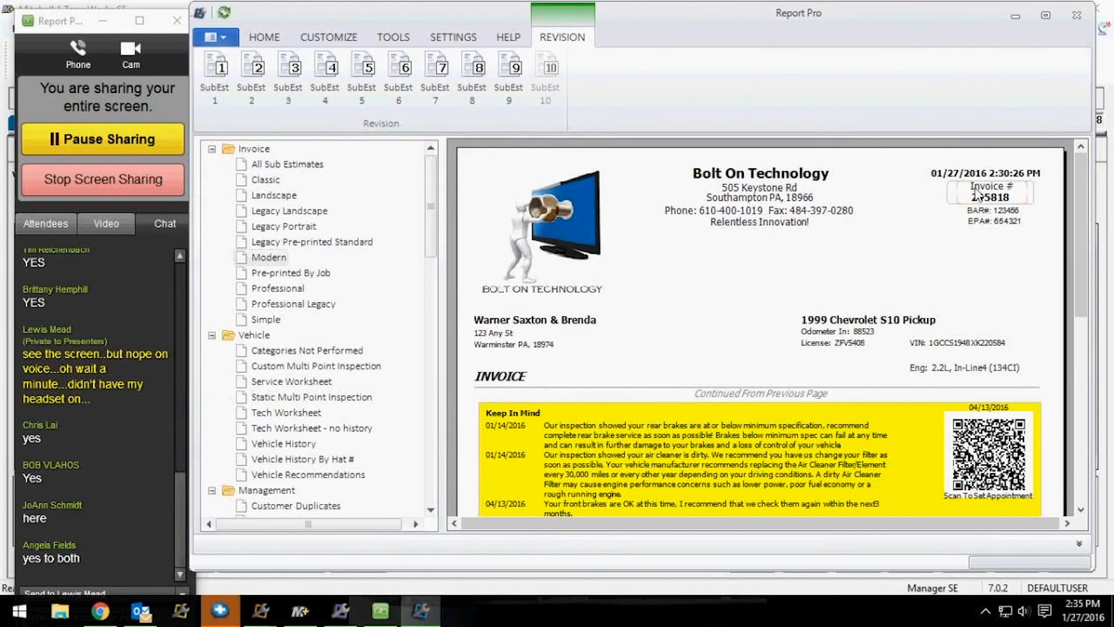
left_click(319, 166)
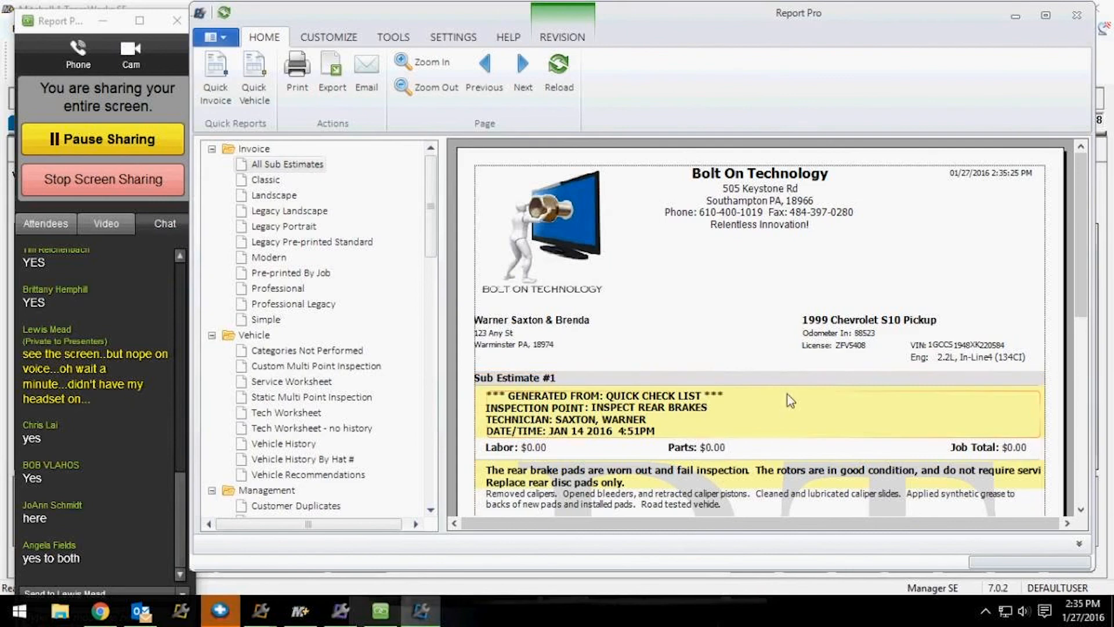
left_click_drag(1078, 296, 1083, 387)
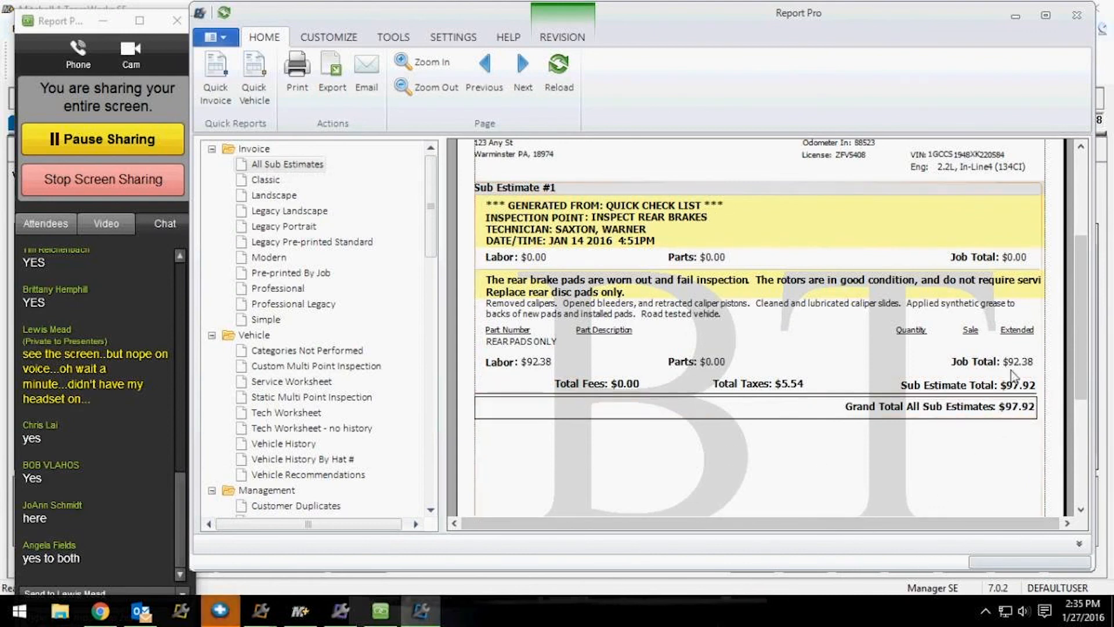
left_click(1081, 544)
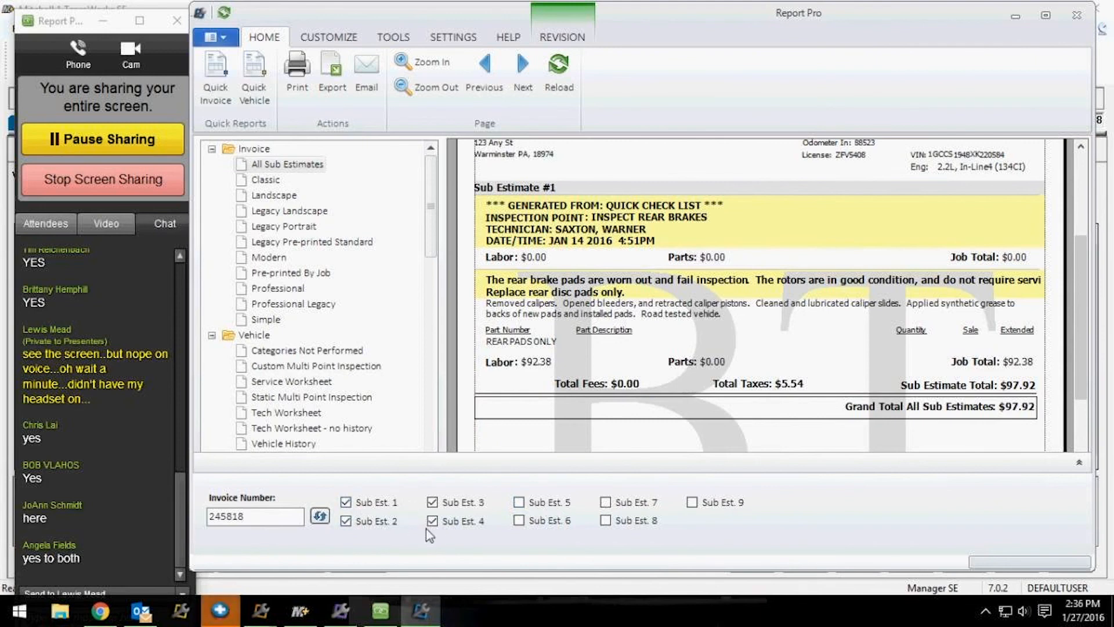
Exclude Sub Est. 2 and Sub Est. 3 in the report options, view the report's grand total, and include both again.
left_click(432, 503)
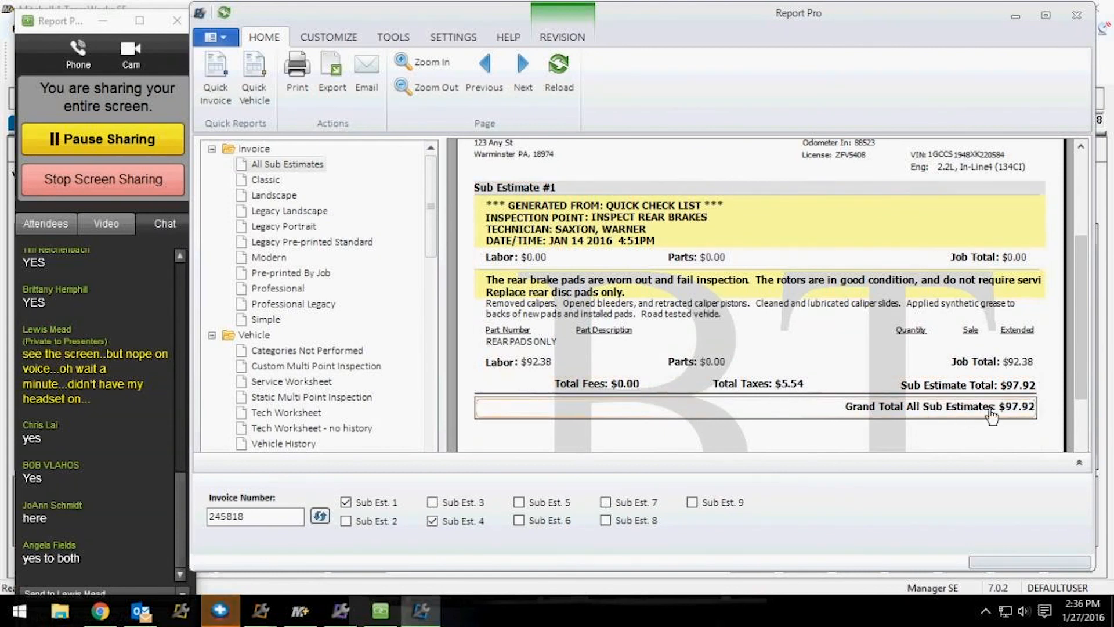
left_click_drag(1081, 400, 1085, 449)
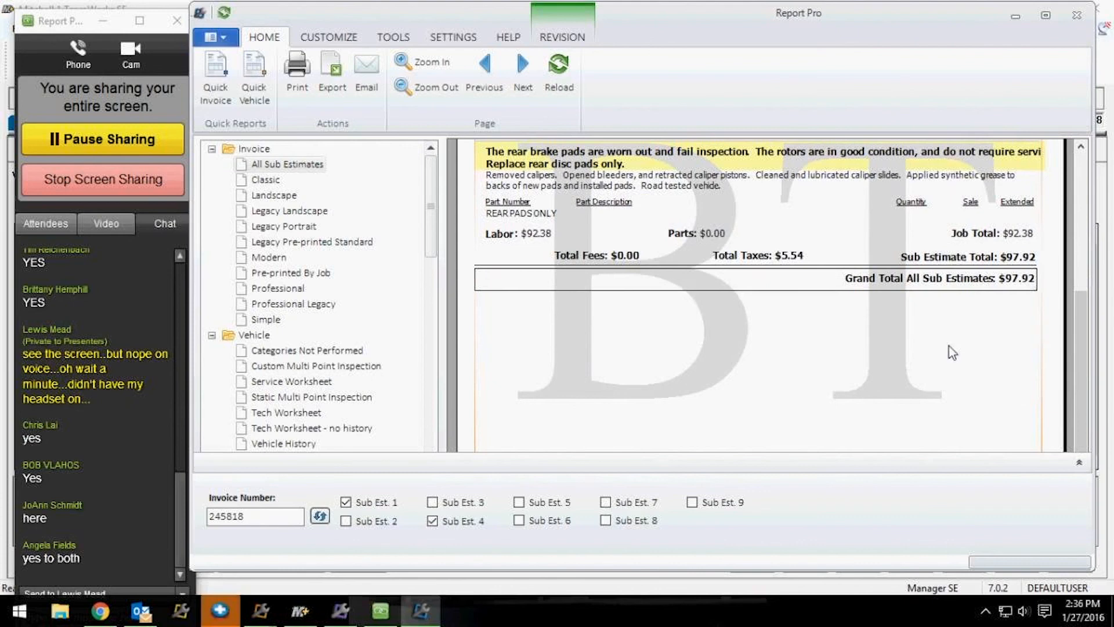
left_click(347, 521)
left_click(433, 503)
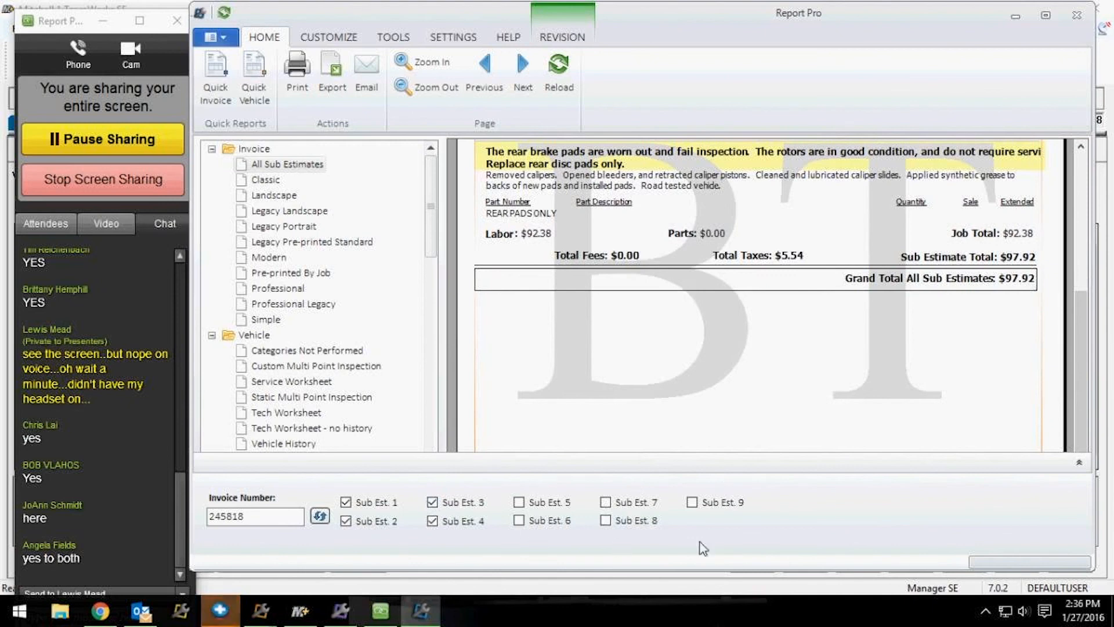
Hide the sub estimate options below the report and dismiss the incoming call notification.
left_click(1080, 463)
left_click(1079, 546)
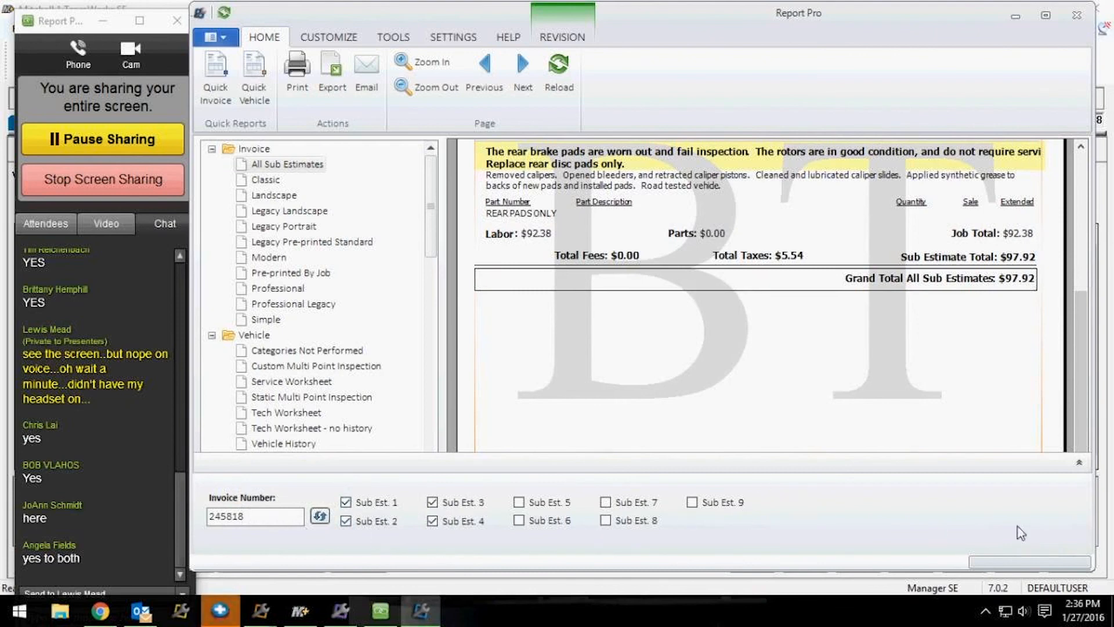
left_click(1080, 462)
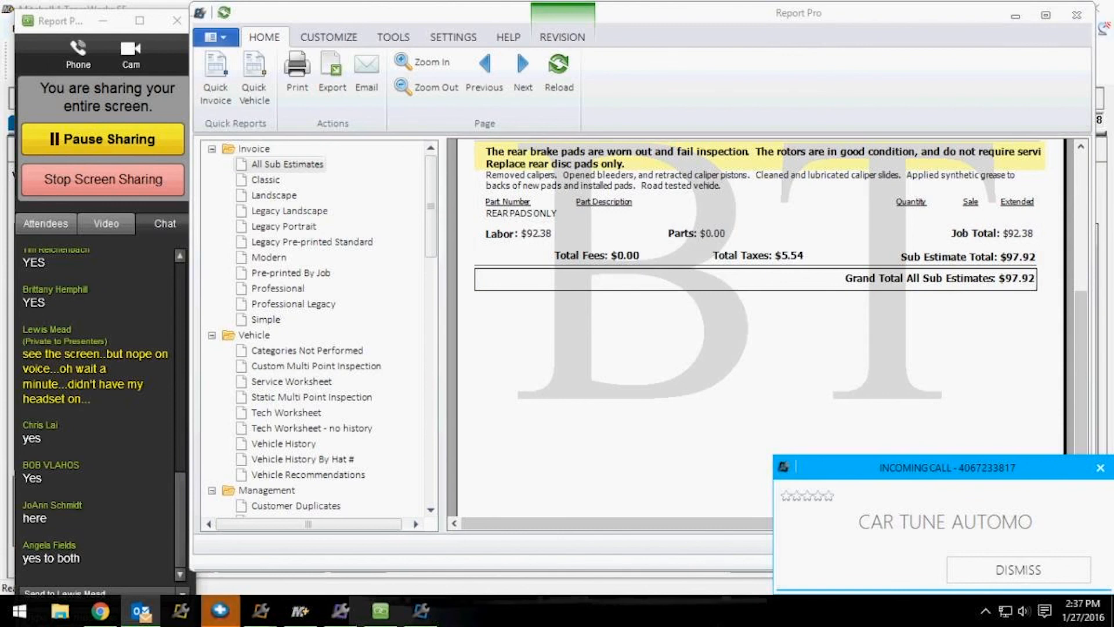
left_click(1100, 468)
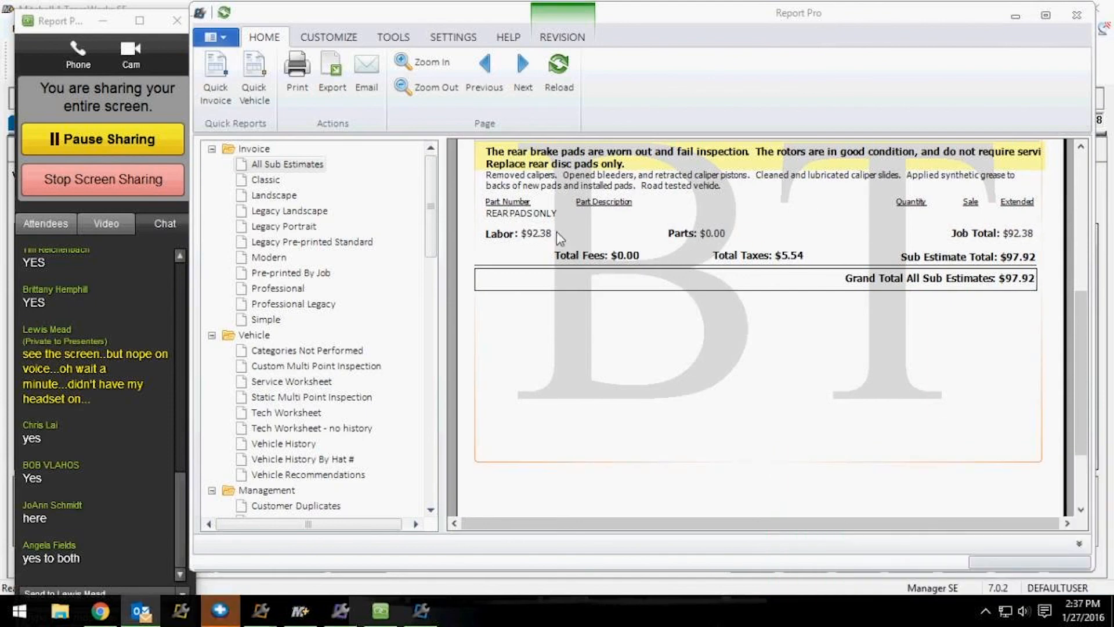
Minimize Report Pro and the screen-sharing window, and open the 2008 Suzuki Forenza repair order from the TeamWorks work-in-progress list.
left_click(1017, 17)
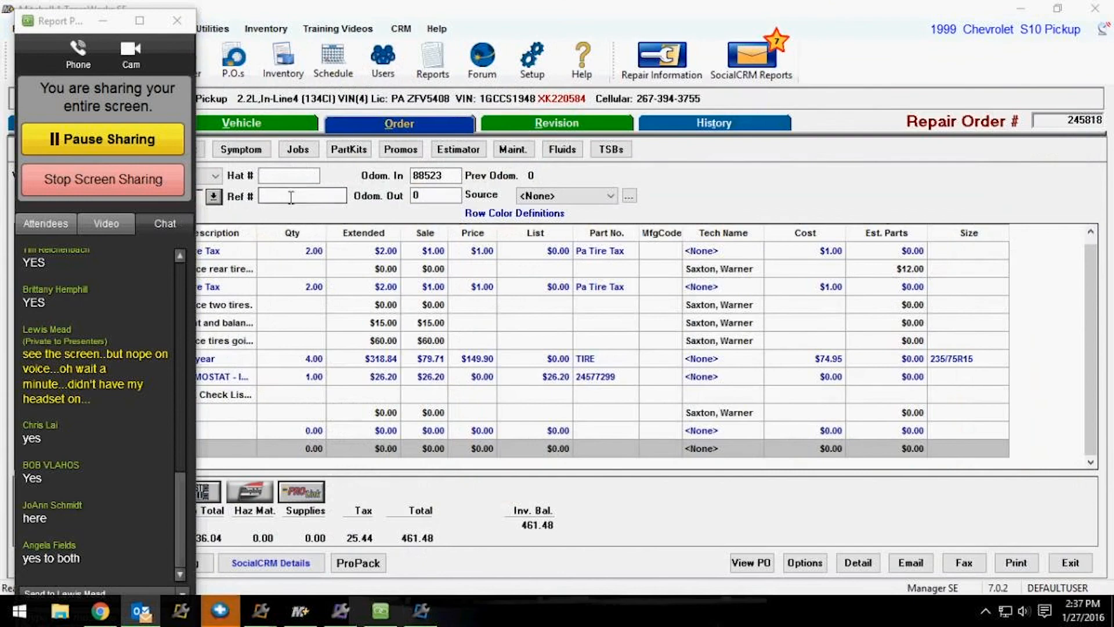
left_click(104, 22)
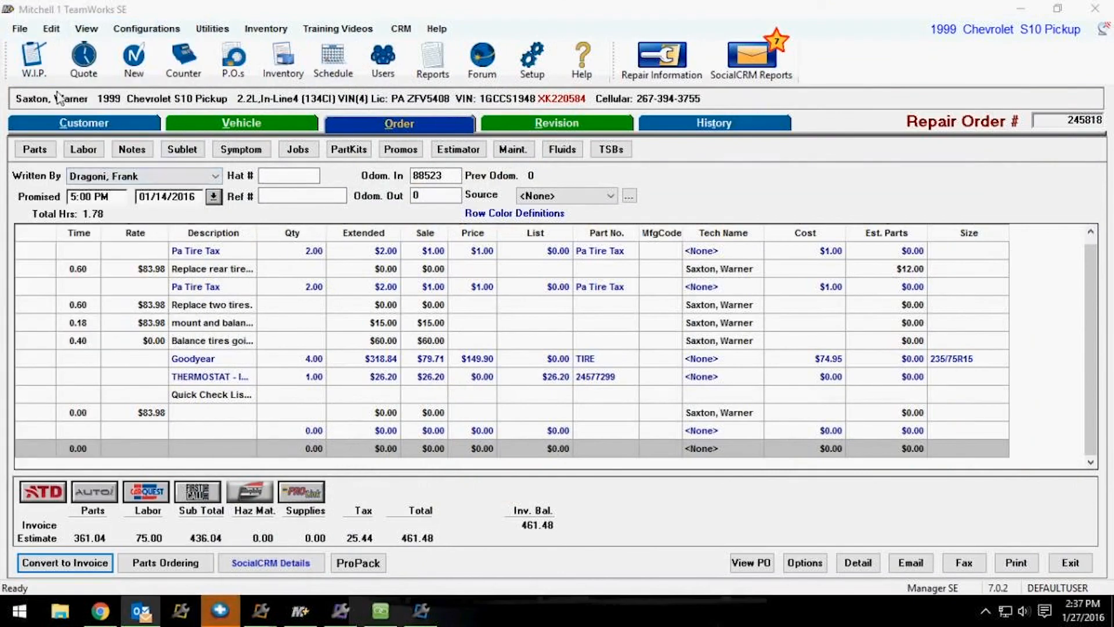
left_click(34, 58)
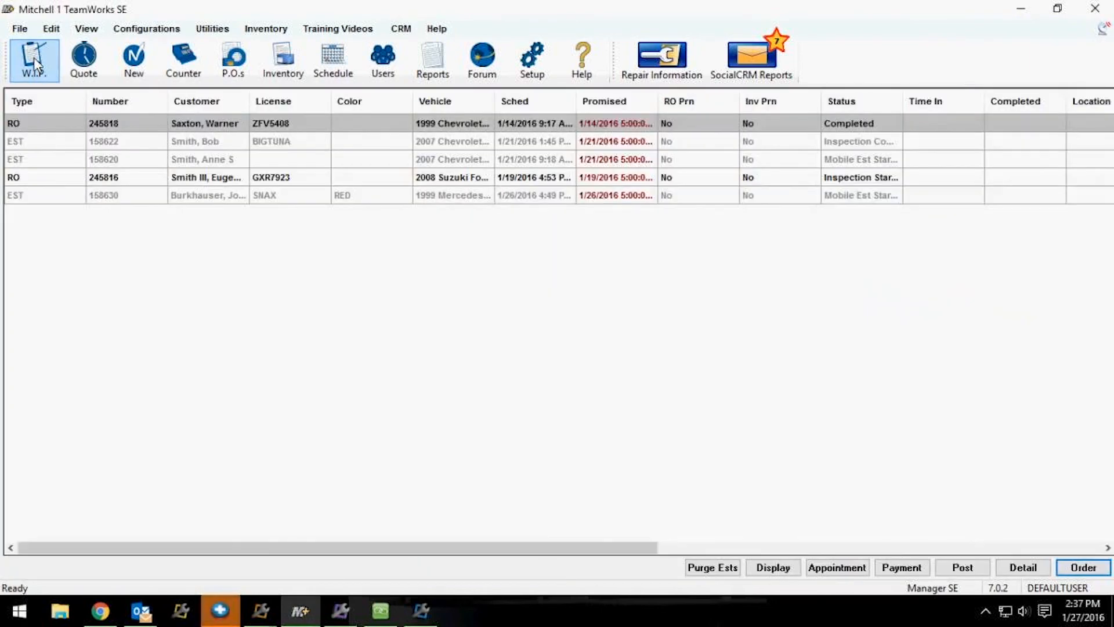
left_click(29, 159)
left_click(29, 181)
double_click(28, 181)
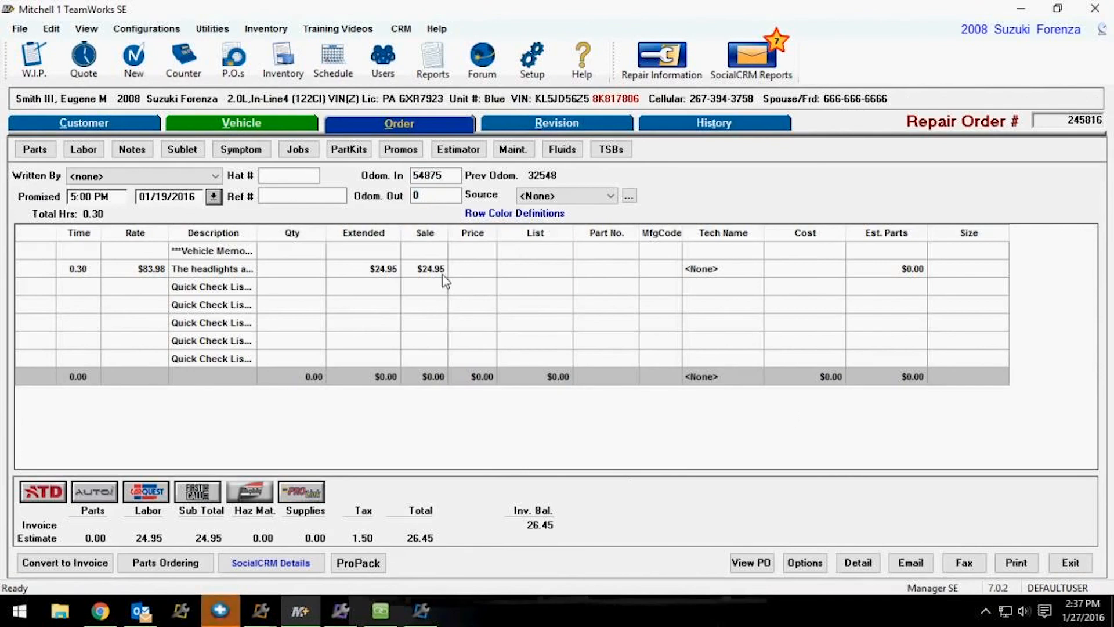
Switch back to Report Pro and reload the All Sub Estimates report for the Suzuki Forenza order.
left_click(421, 610)
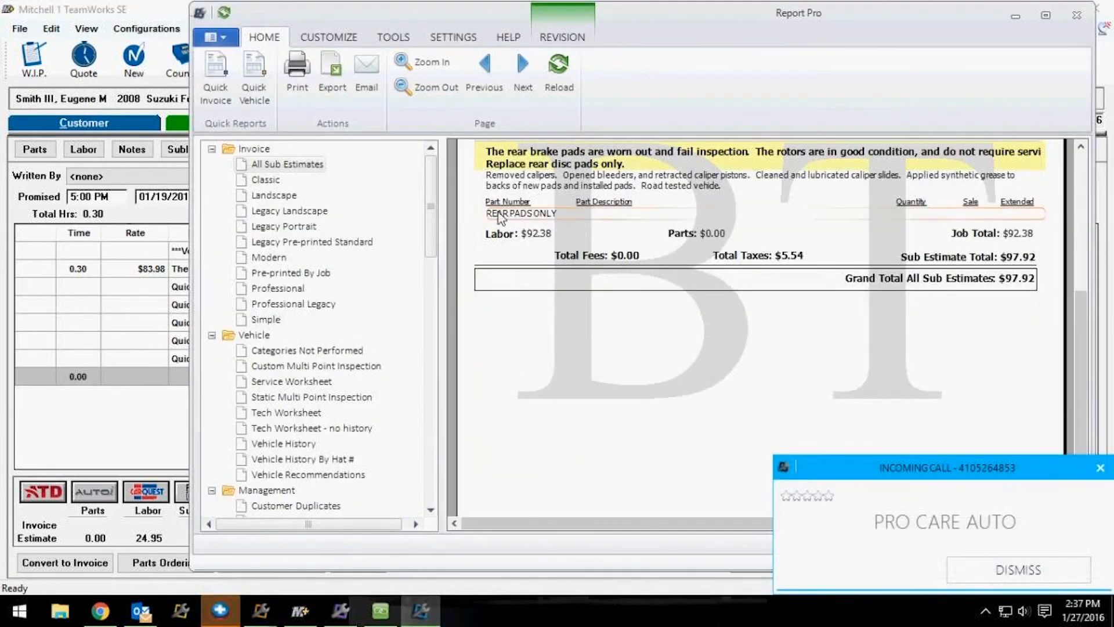
scroll(1084, 319, "up", 10)
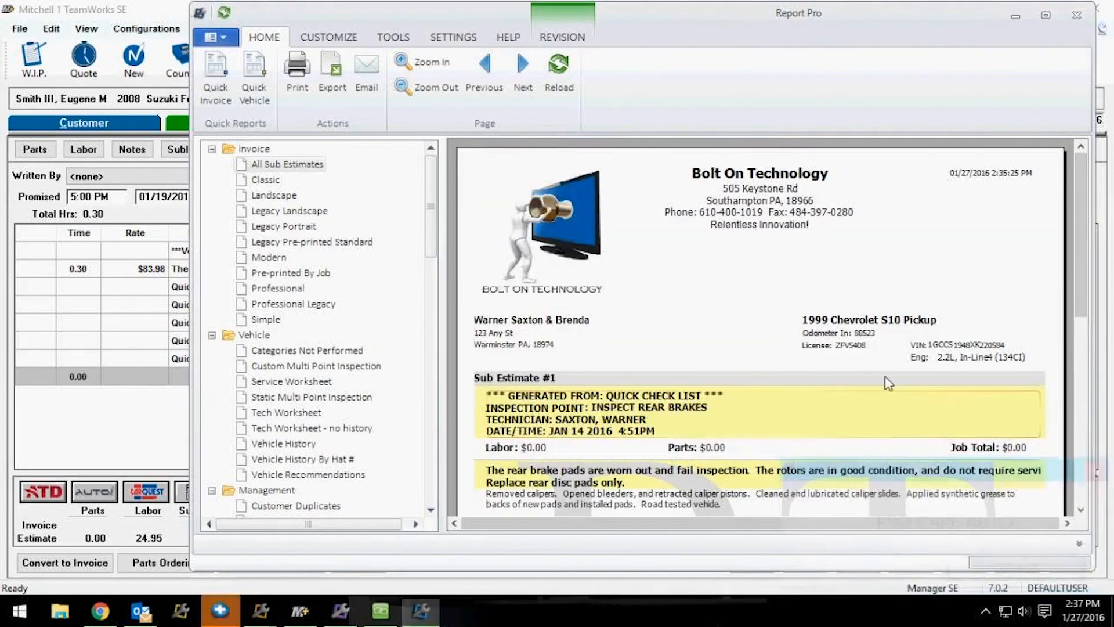
left_click(559, 75)
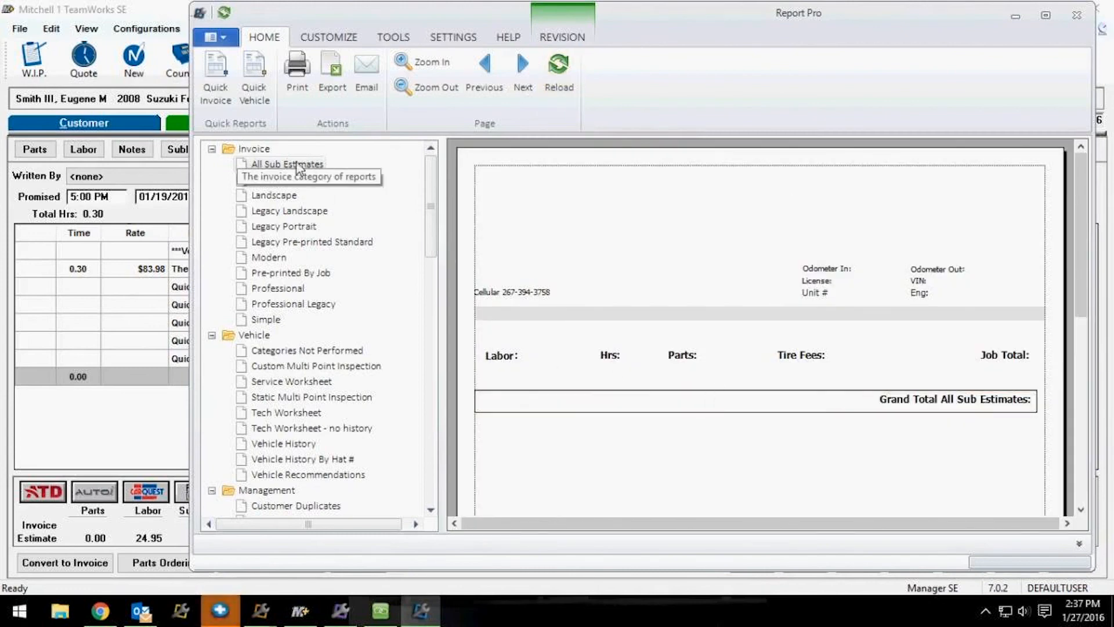
Generate the Modern invoice for the Suzuki Forenza order, reload it, and view its layout and description.
left_click(269, 257)
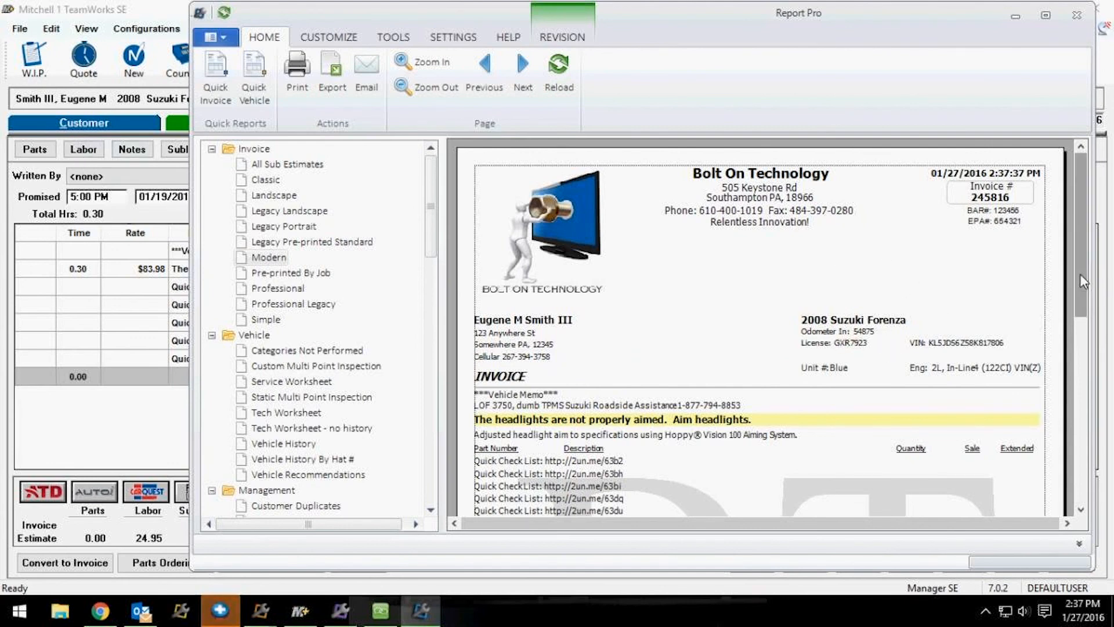
left_click(561, 75)
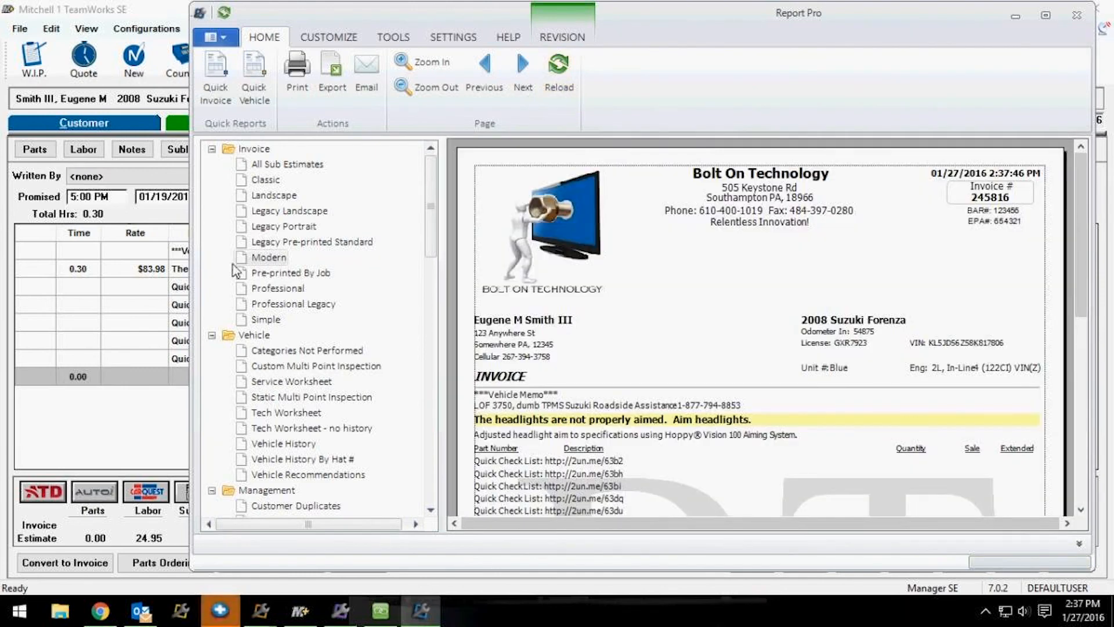
mouse_move(261, 261)
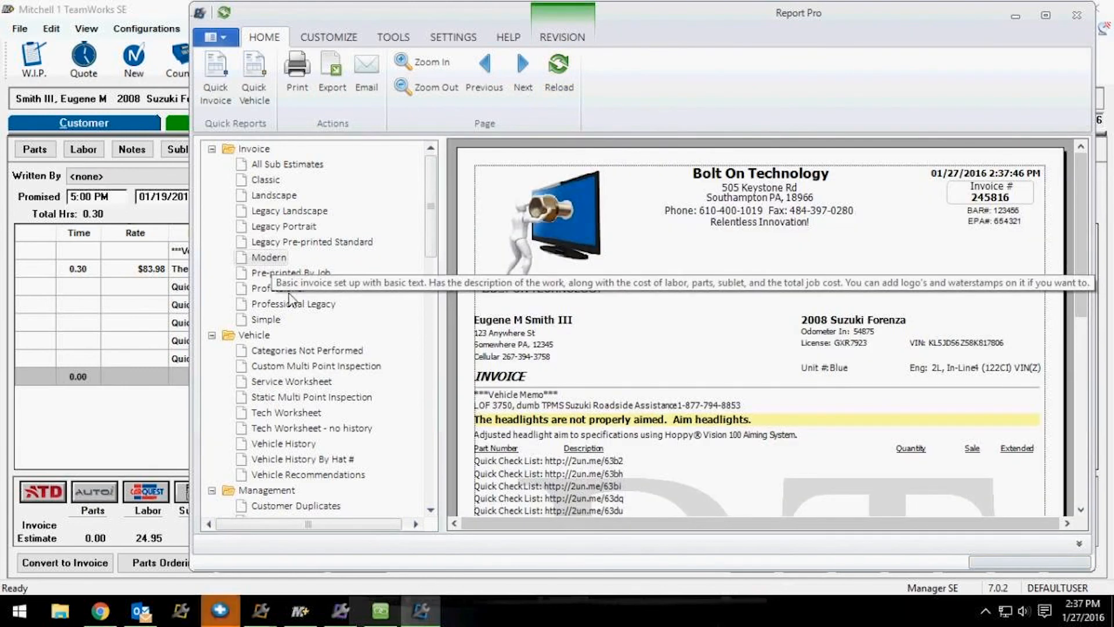
mouse_move(1079, 312)
left_mouse_down()
mouse_move(1082, 360)
mouse_move(1079, 311)
left_mouse_up()
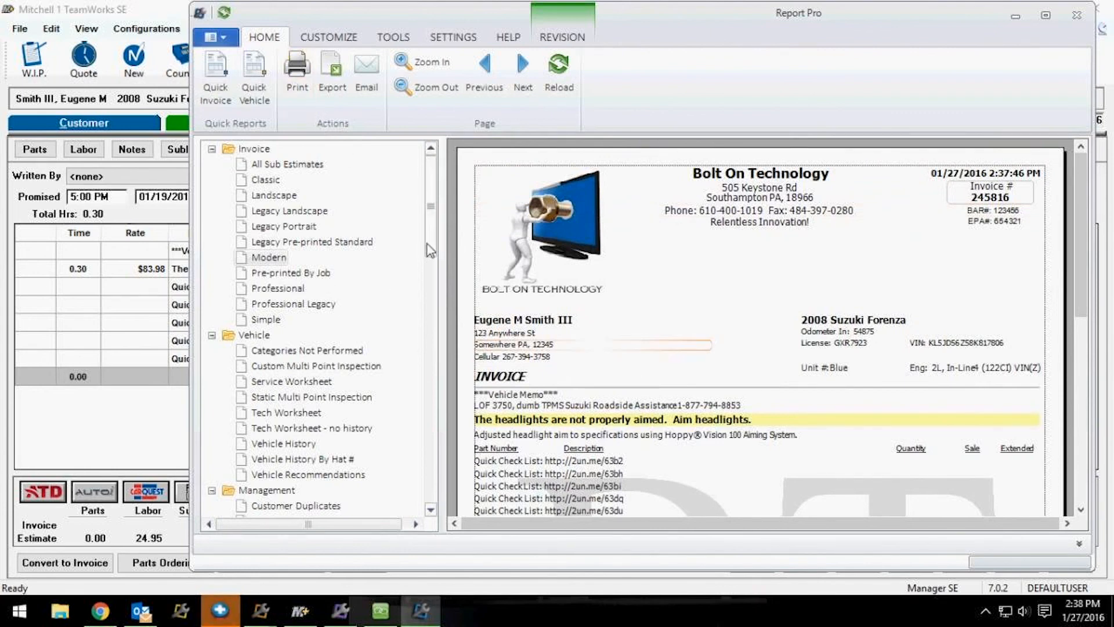
Browse the Marketing, Accounting and MobileManager report categories, and open the Top Vehicles Worked On (All) management report.
left_click_drag(430, 250, 424, 379)
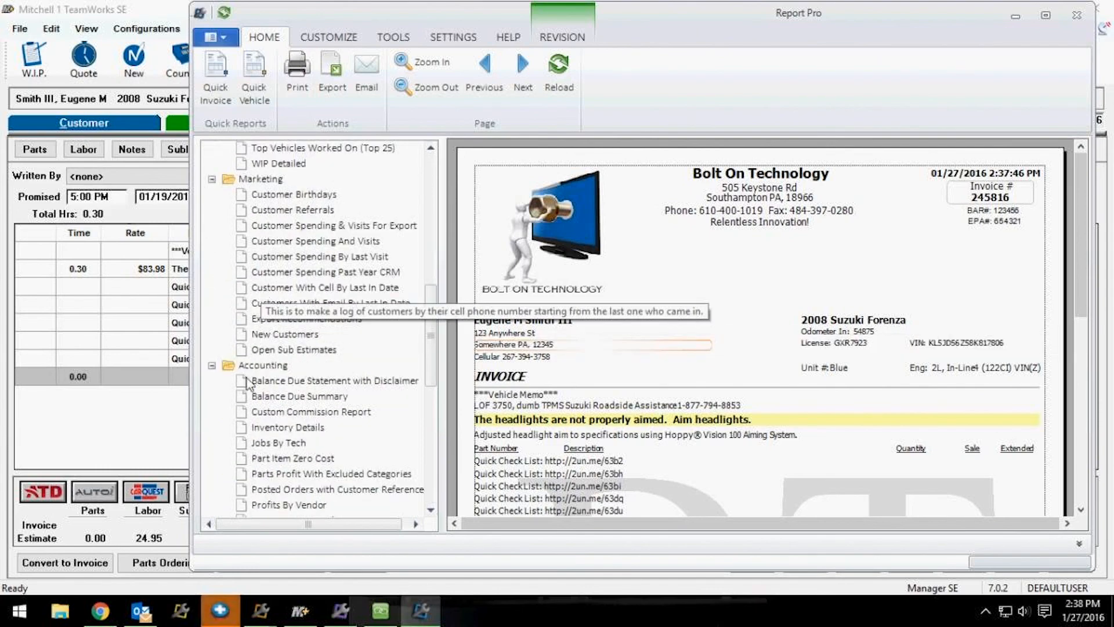
left_click_drag(427, 386, 428, 451)
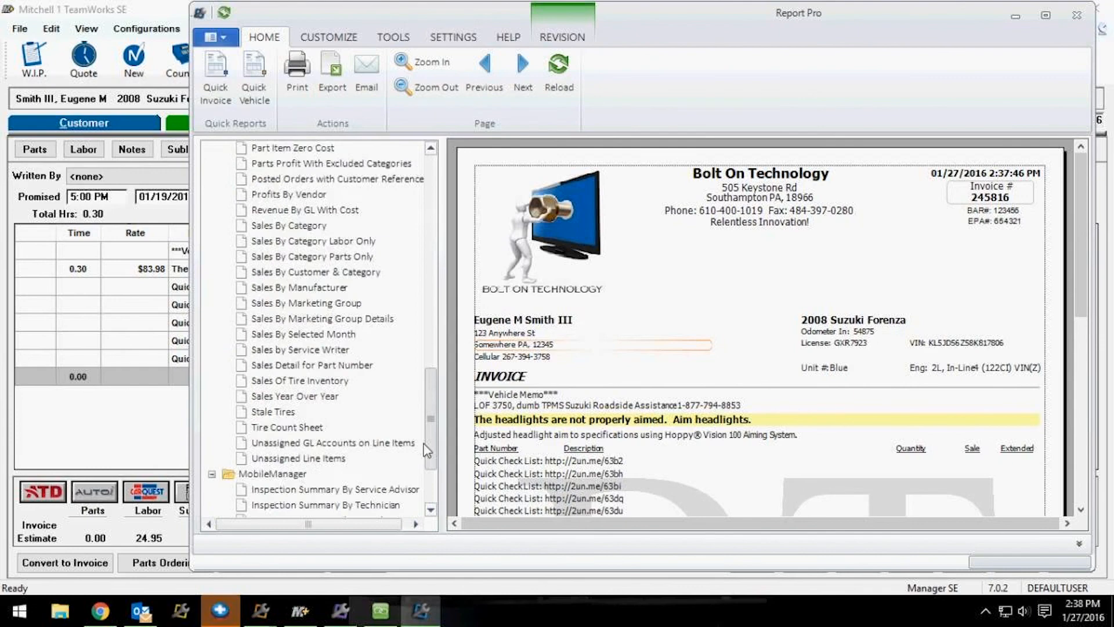
scroll(281, 300, "up", 10)
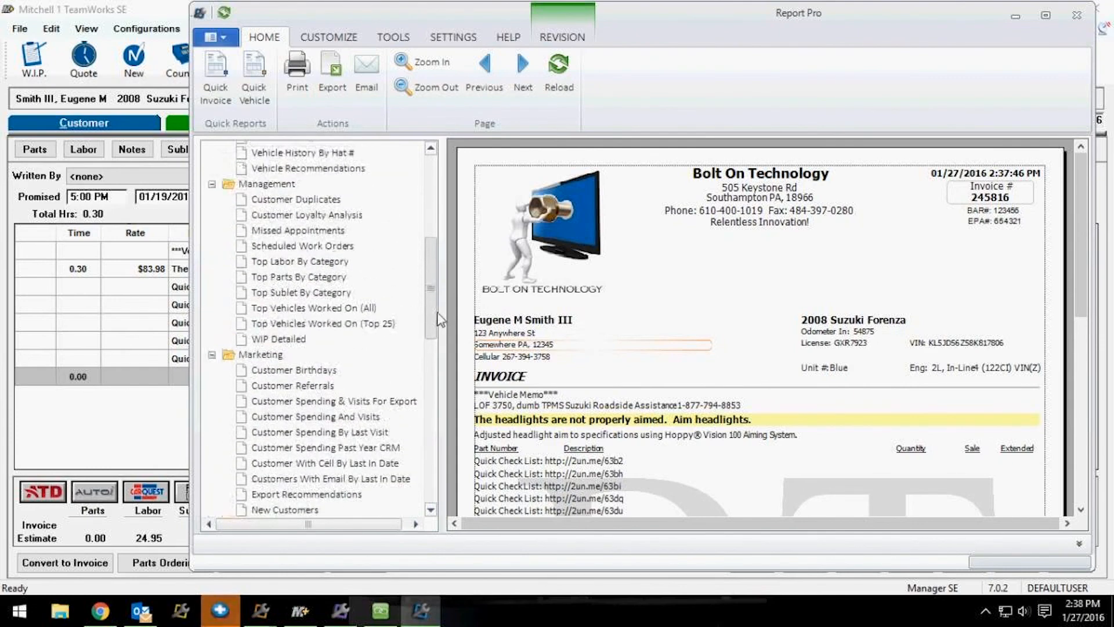
left_click(278, 308)
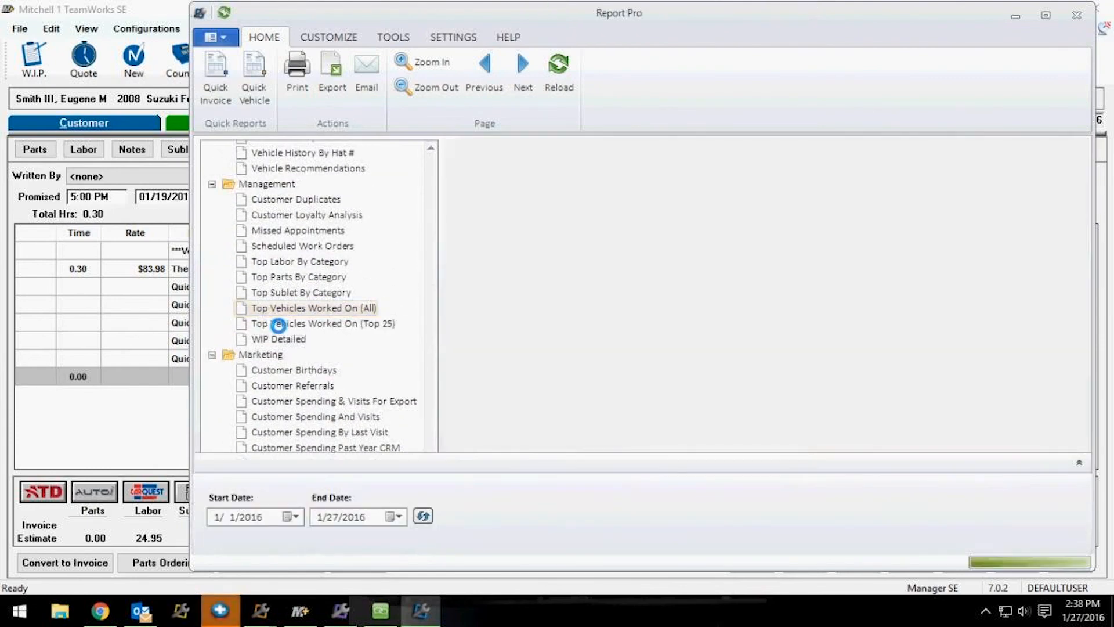